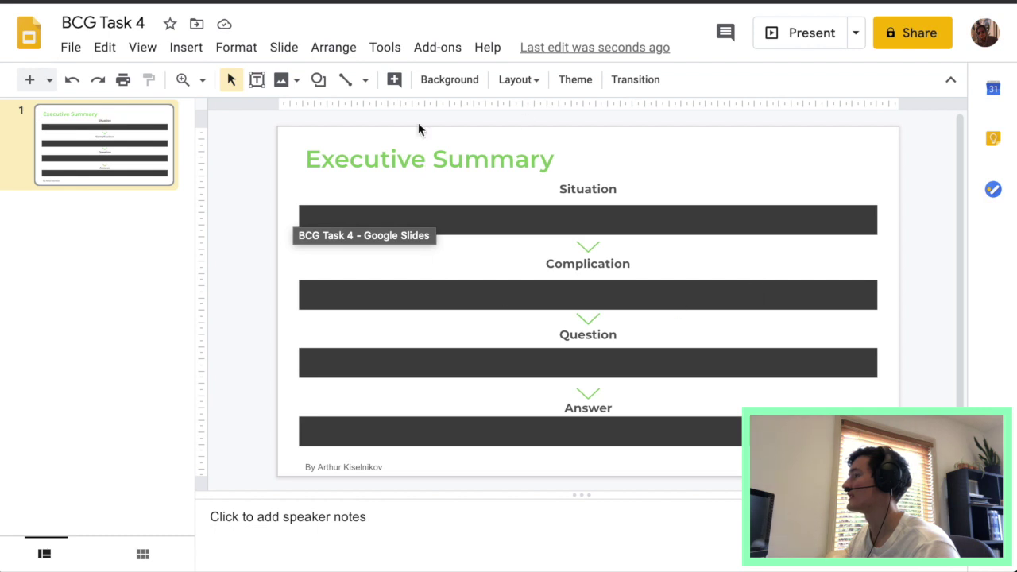
Step: Start the Situation text: Telecom Company X seeking to raise its value and competitiveness
click(319, 81)
mouse_move(362, 112)
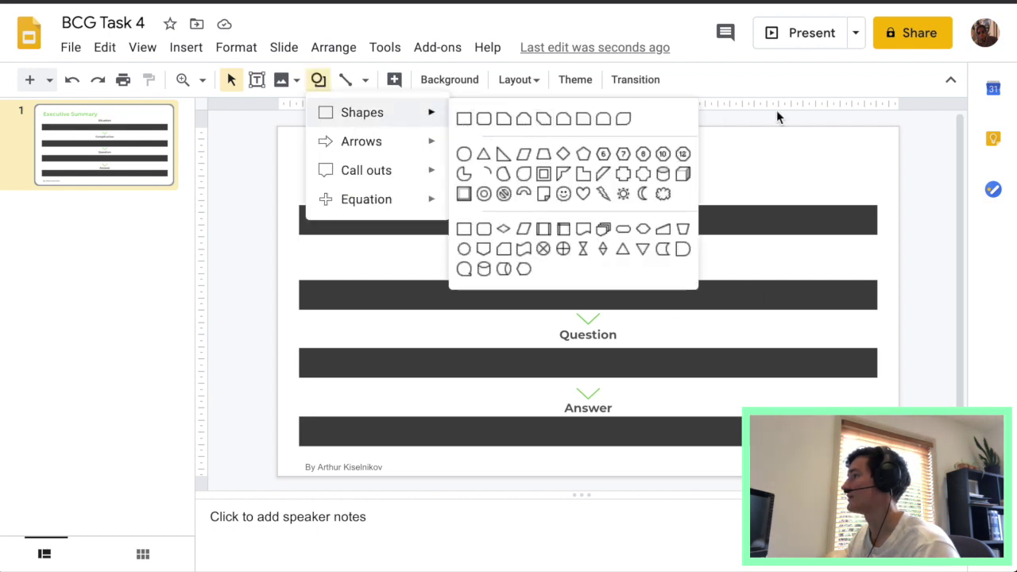
click(822, 135)
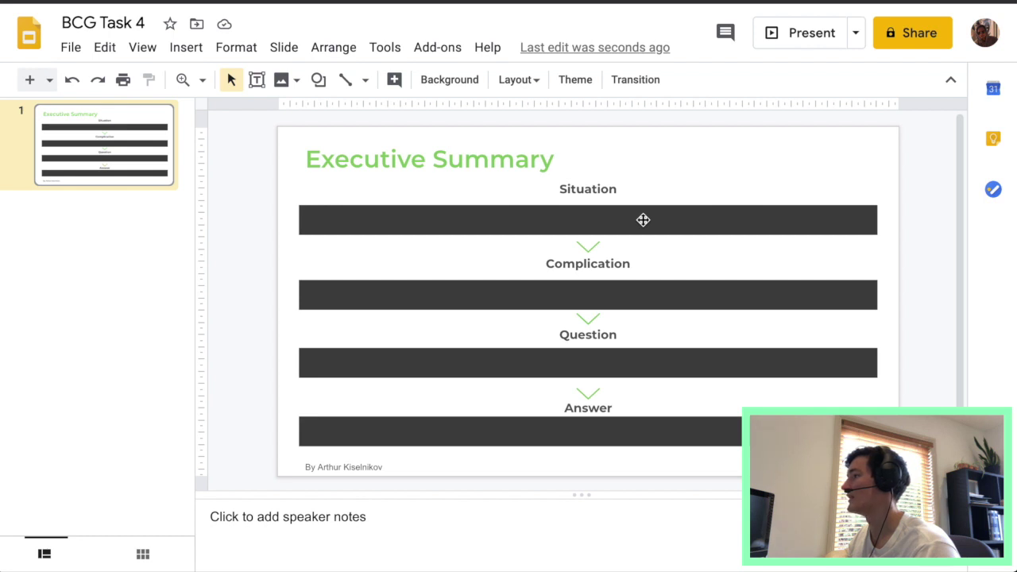
click(643, 219)
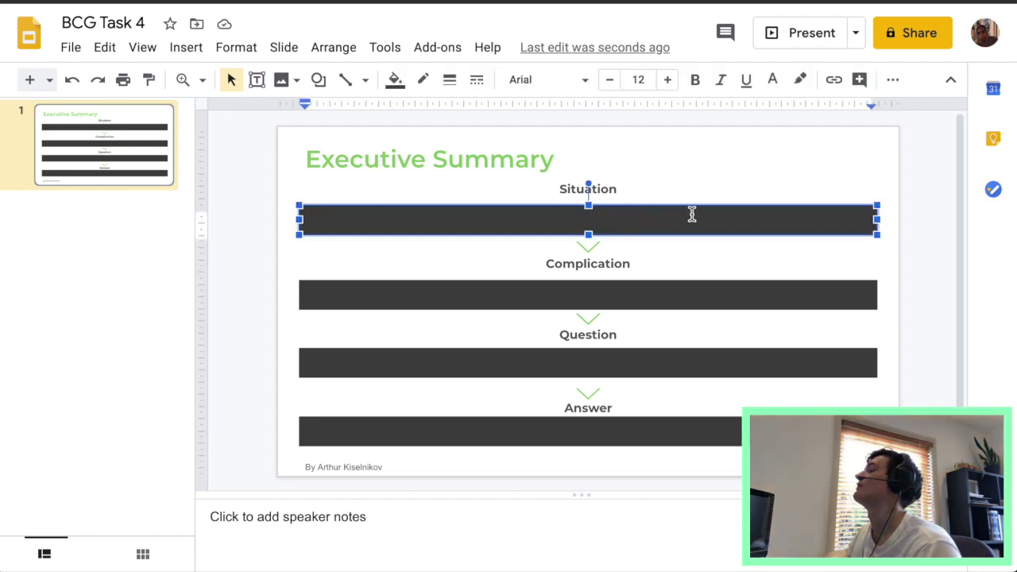
text(Tele)
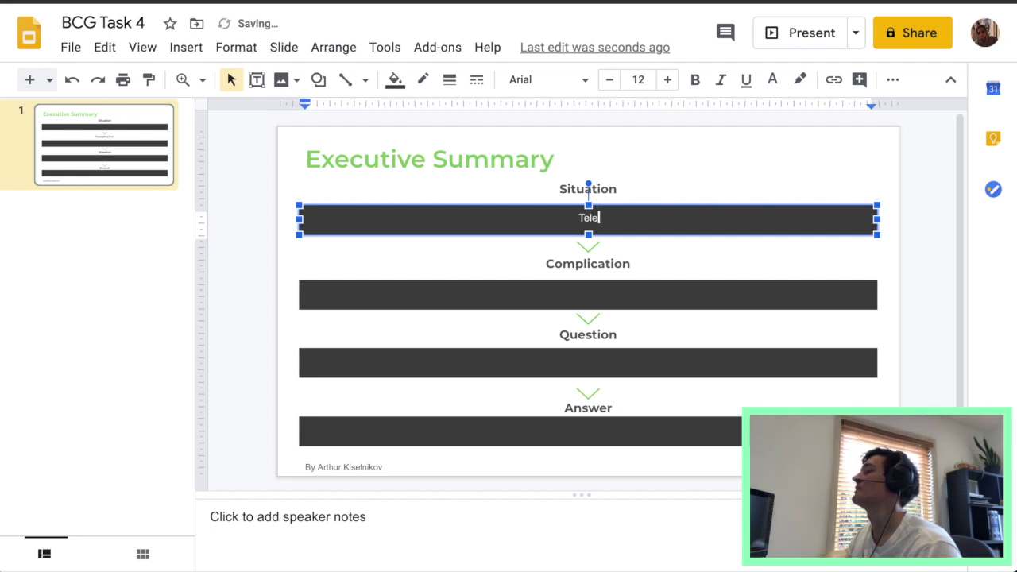
text(com Company )
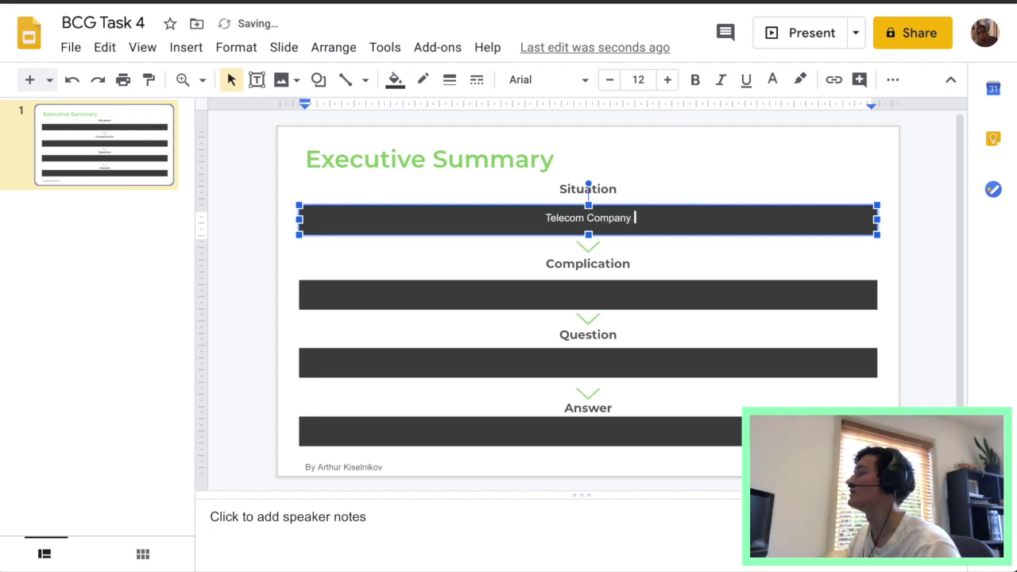
text(X ha)
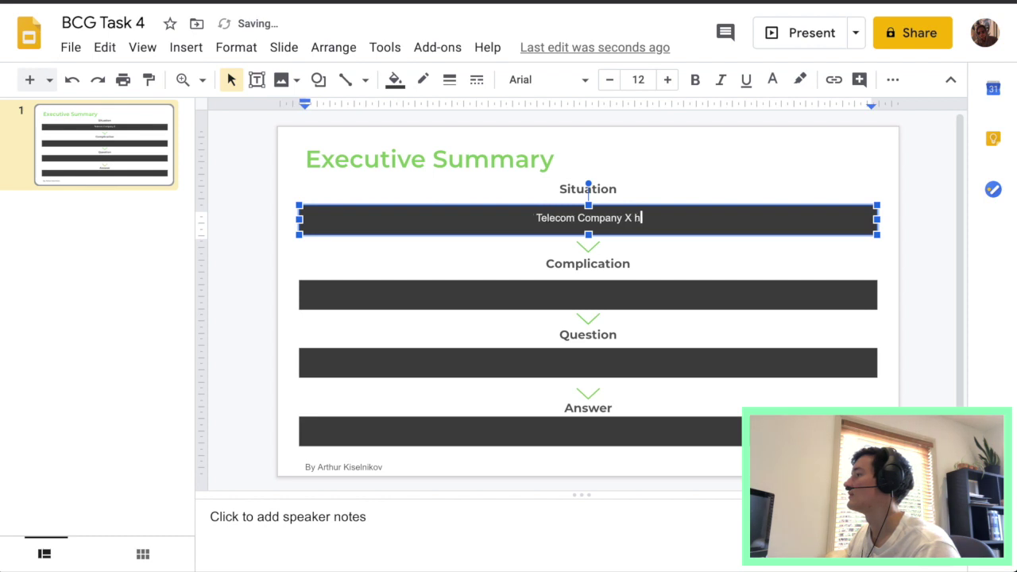
text(s be)
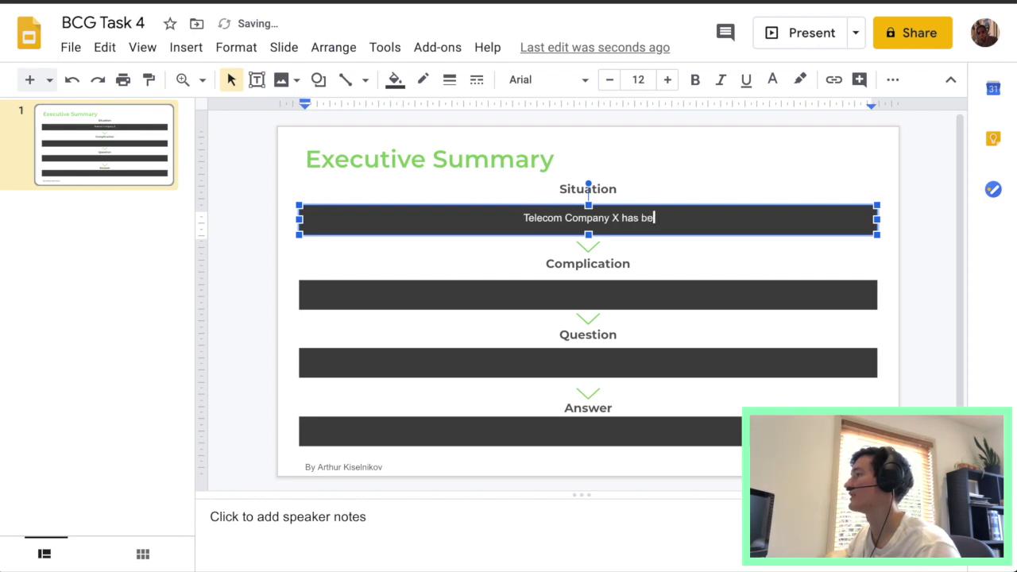
text(en seeking a)
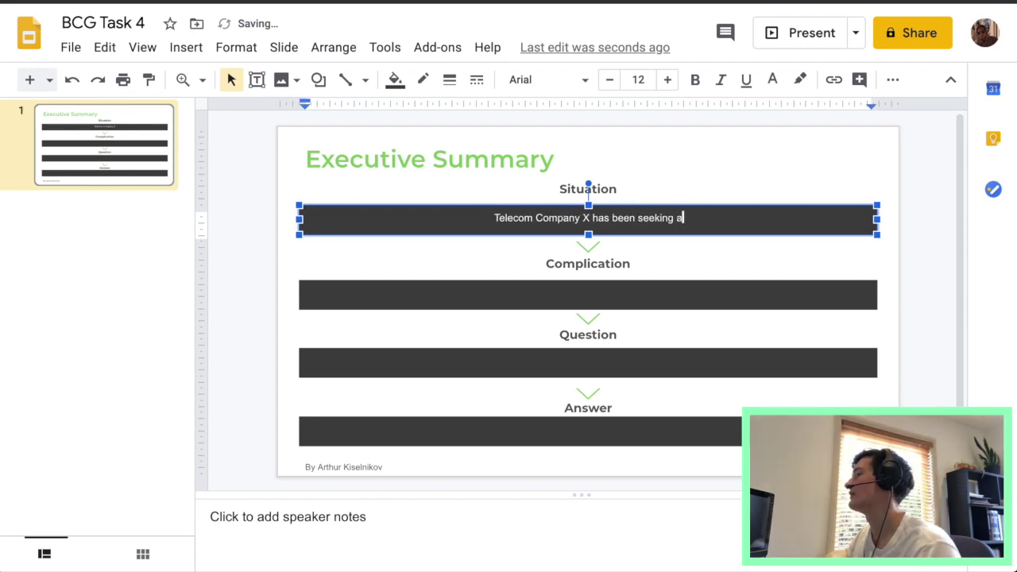
text( solution to r)
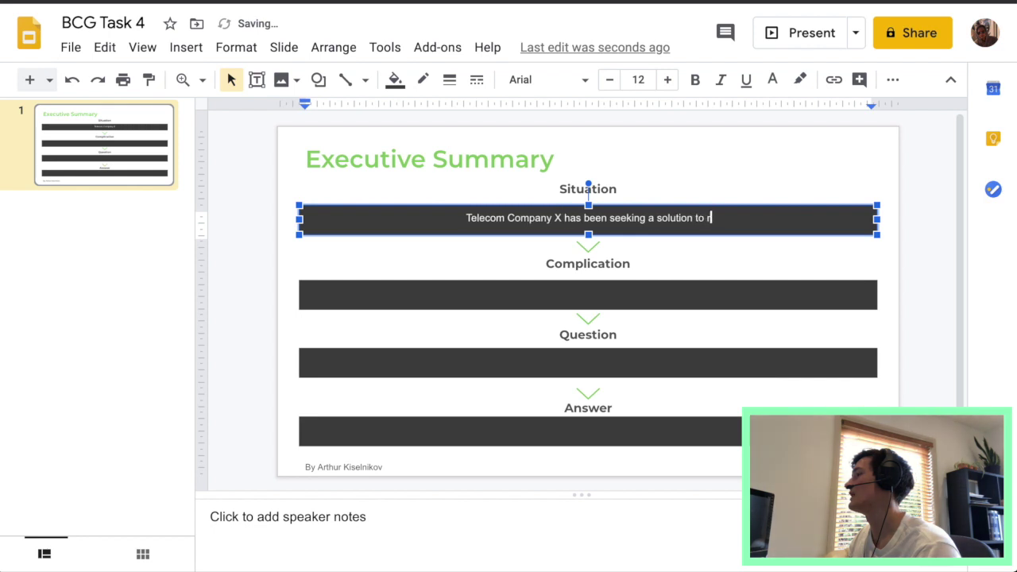
text(aise )
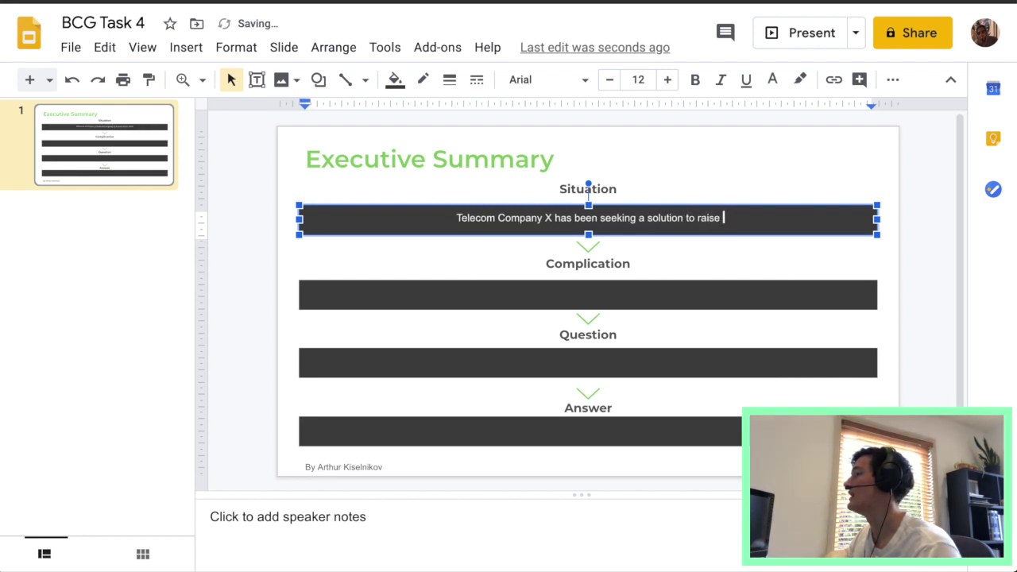
text(its val)
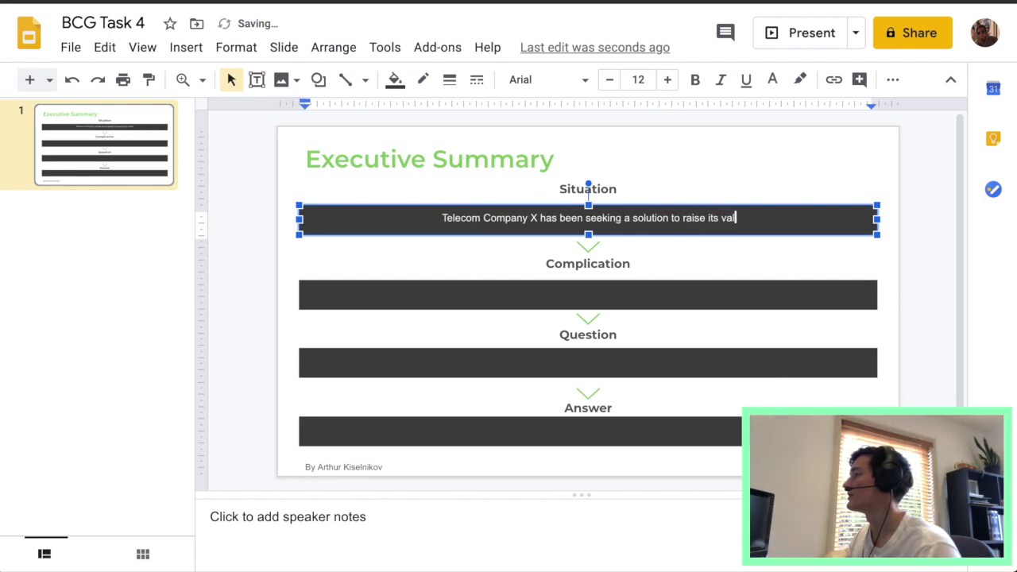
text(ue and cop)
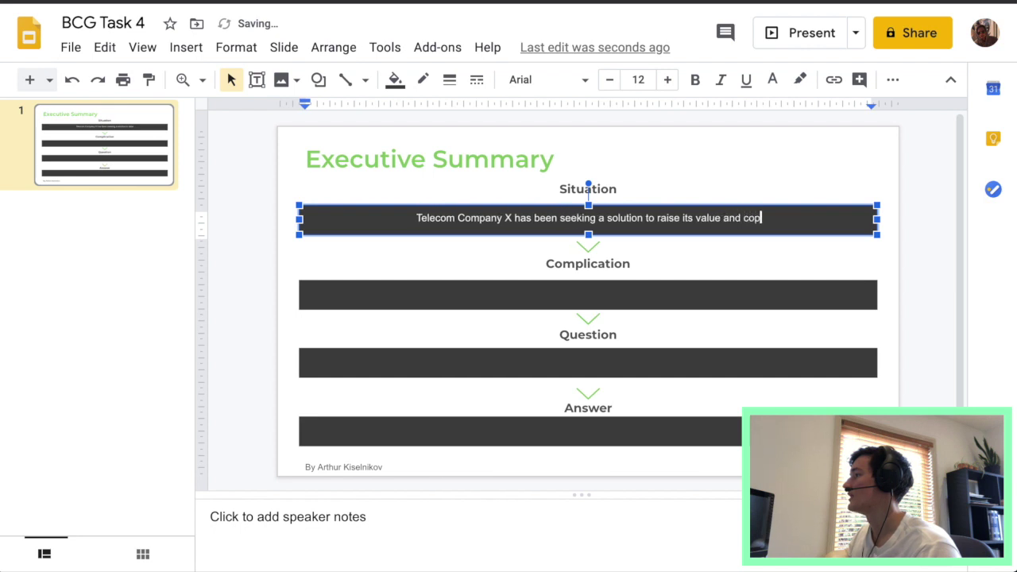
key(BackSpace)
text(mpetitive)
key(BackSpace)
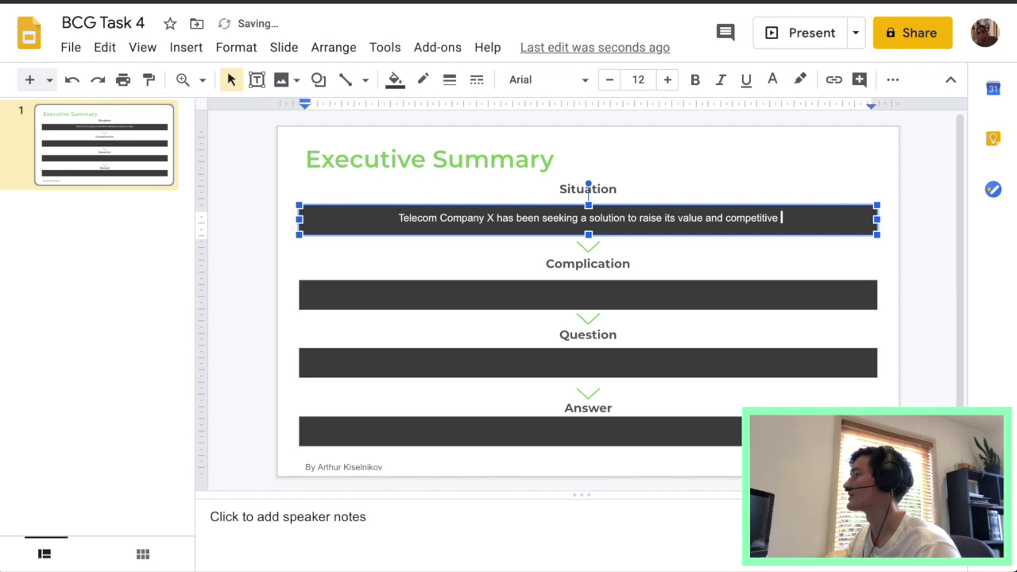
Step: Add handset leasing as the proposed new product line, or 'Bargain Upgrades Plan'
text(ness in )
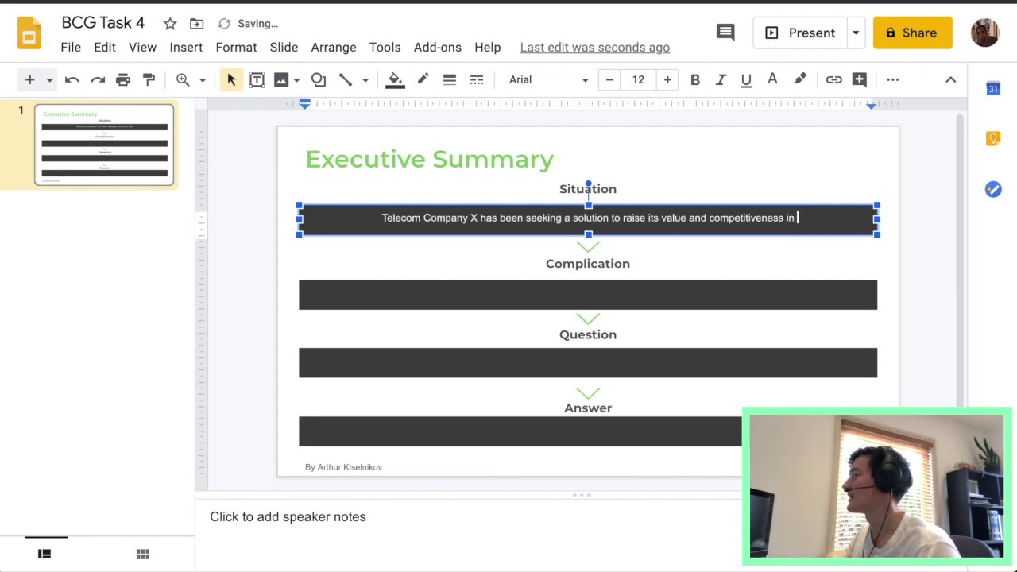
text(the indust)
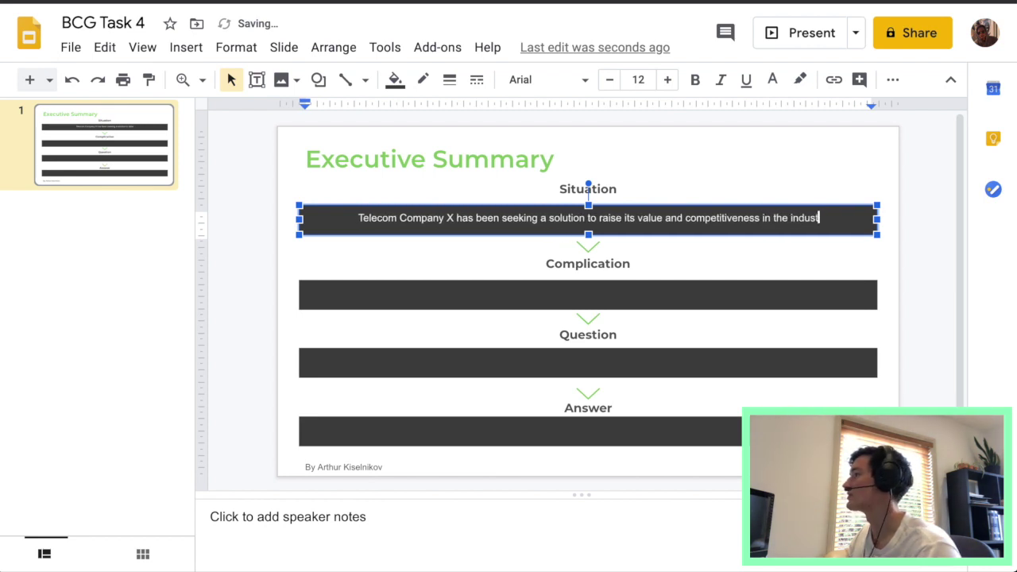
text(ry)
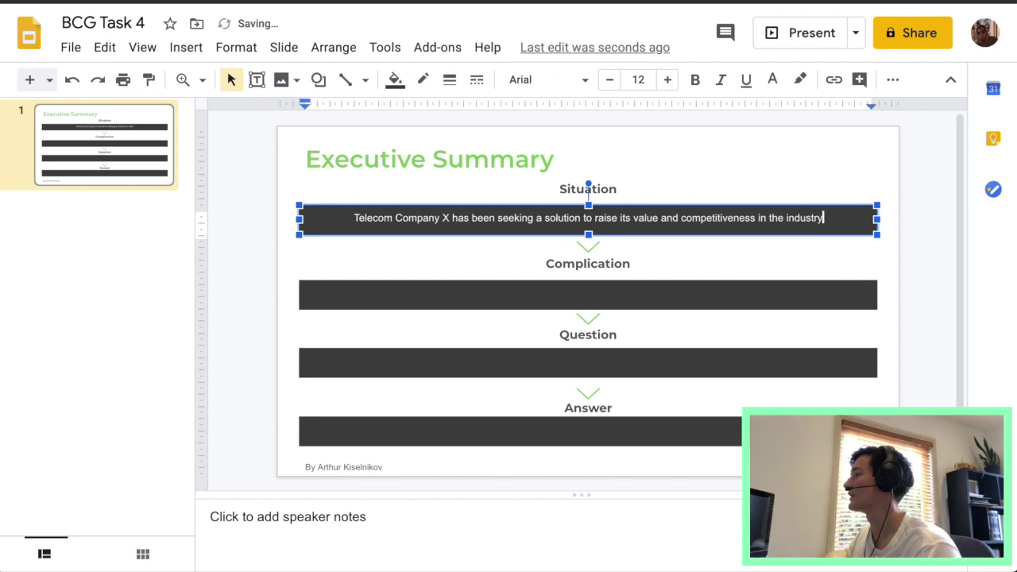
text(. A )
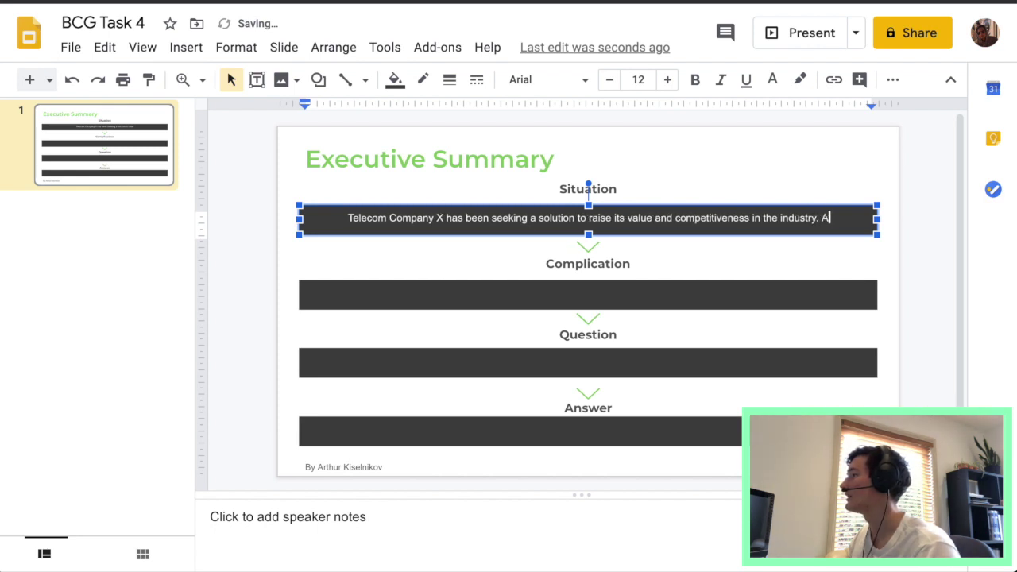
text(potential )
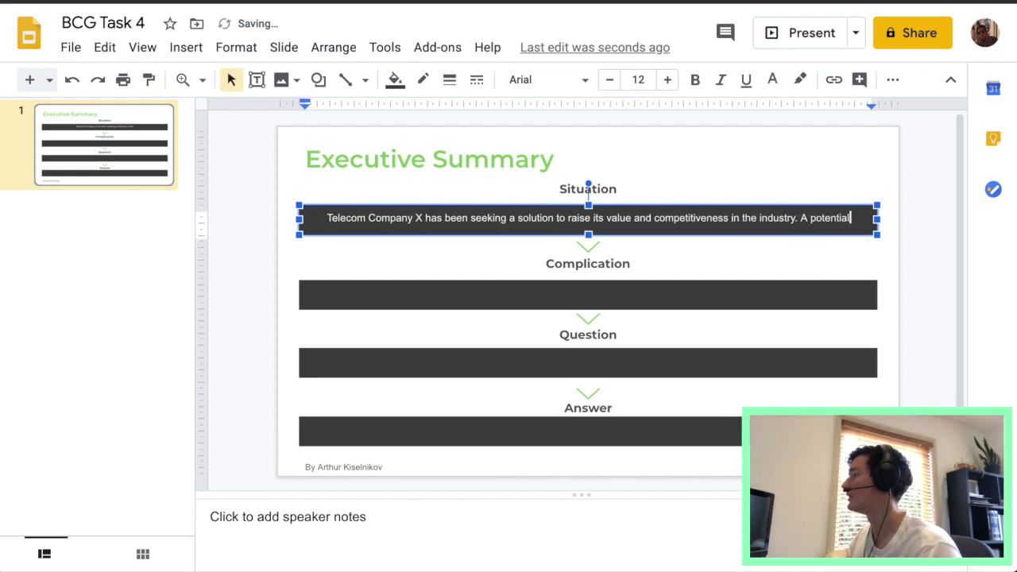
text(so)
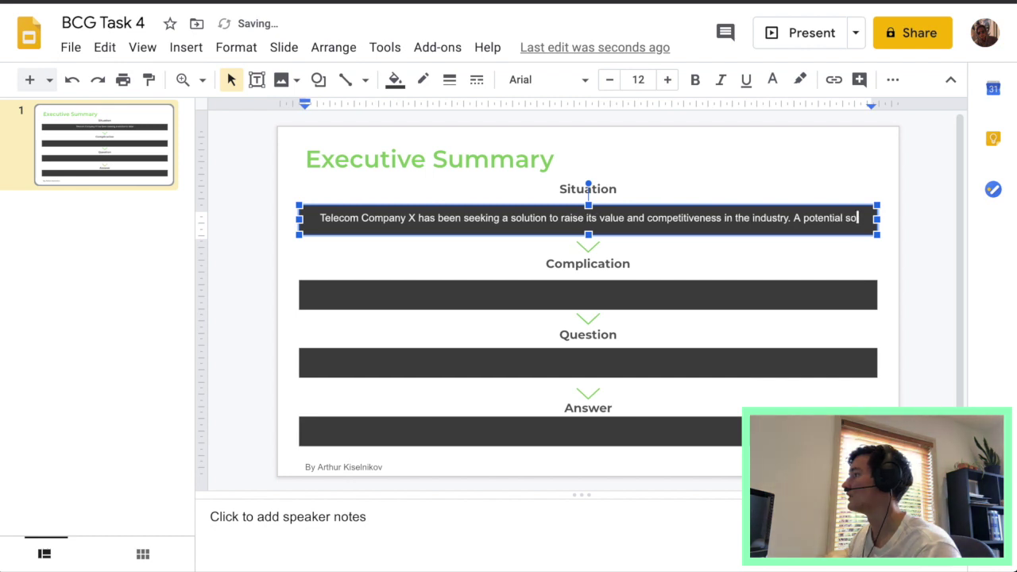
text(lution is the )
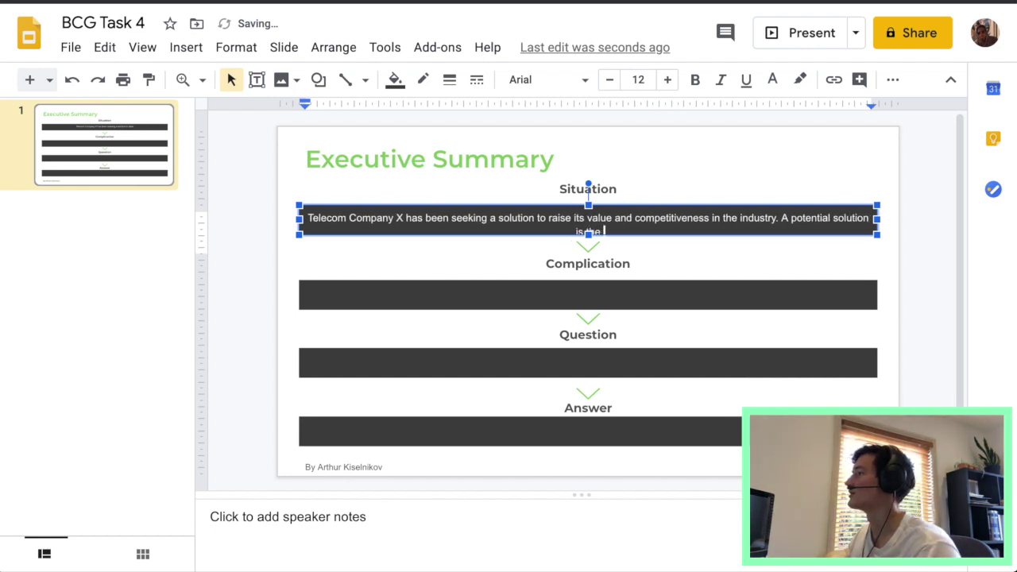
text(intro)
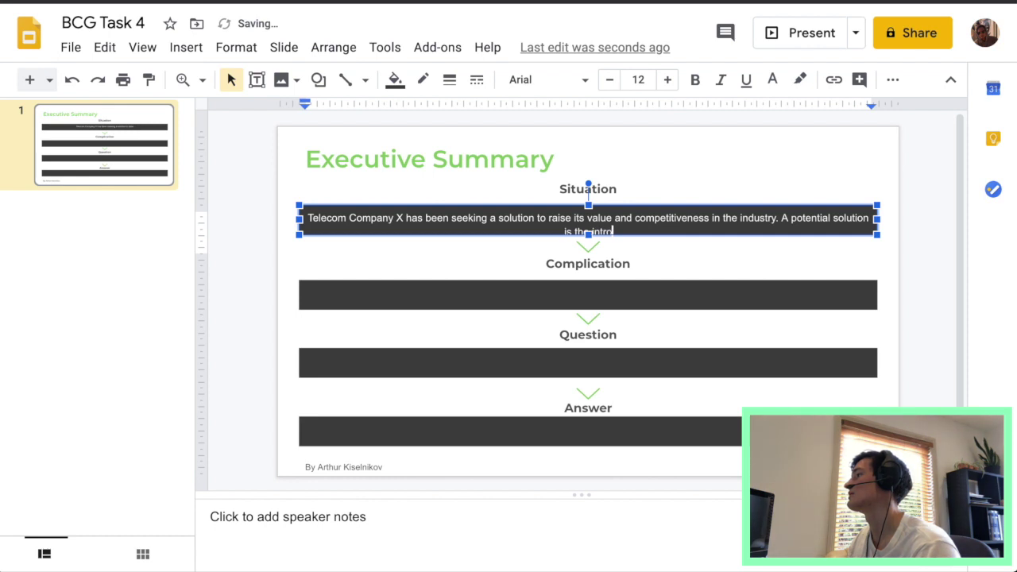
text(duc)
key(BackSpace)
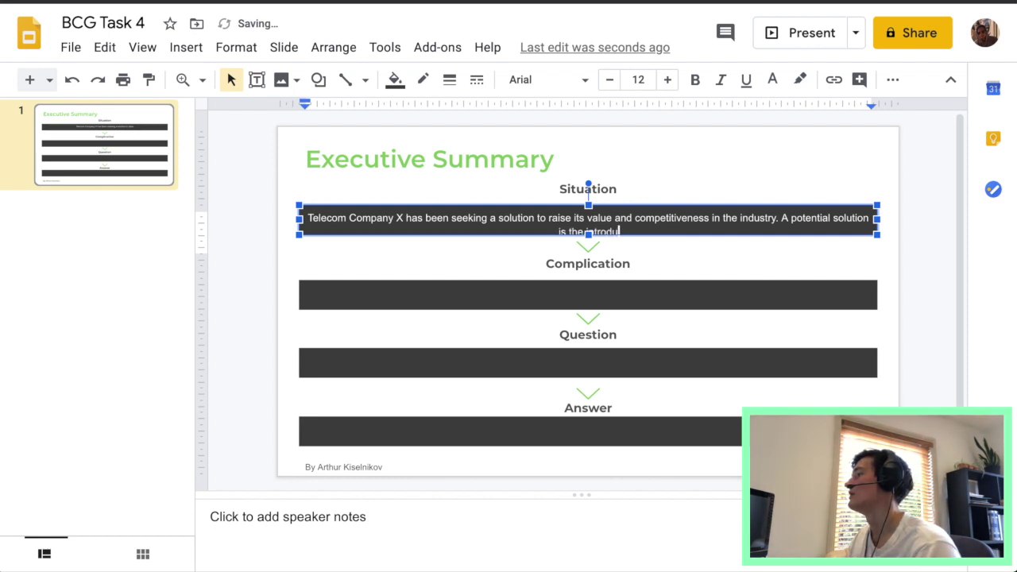
text(ctio)
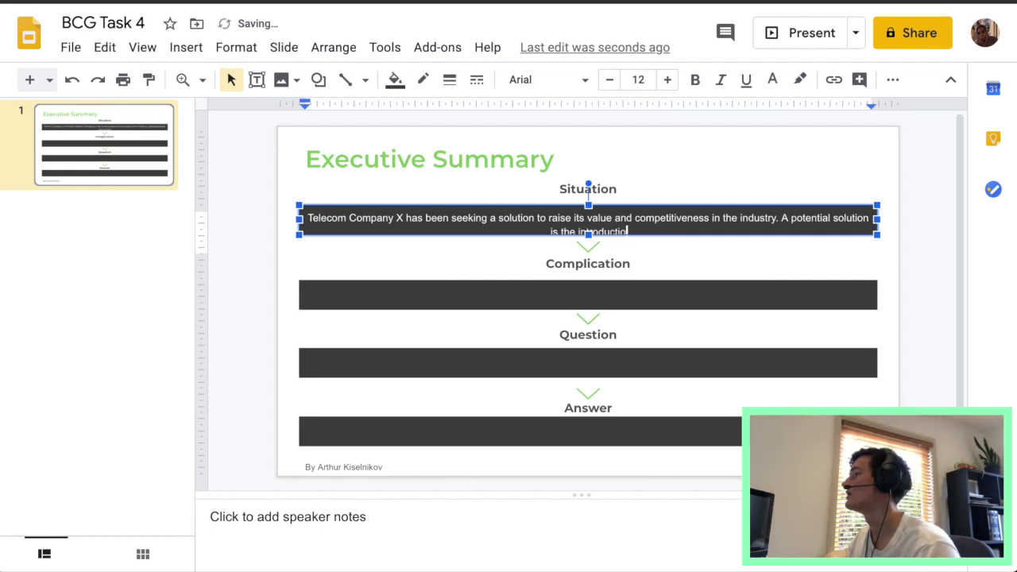
text(n)
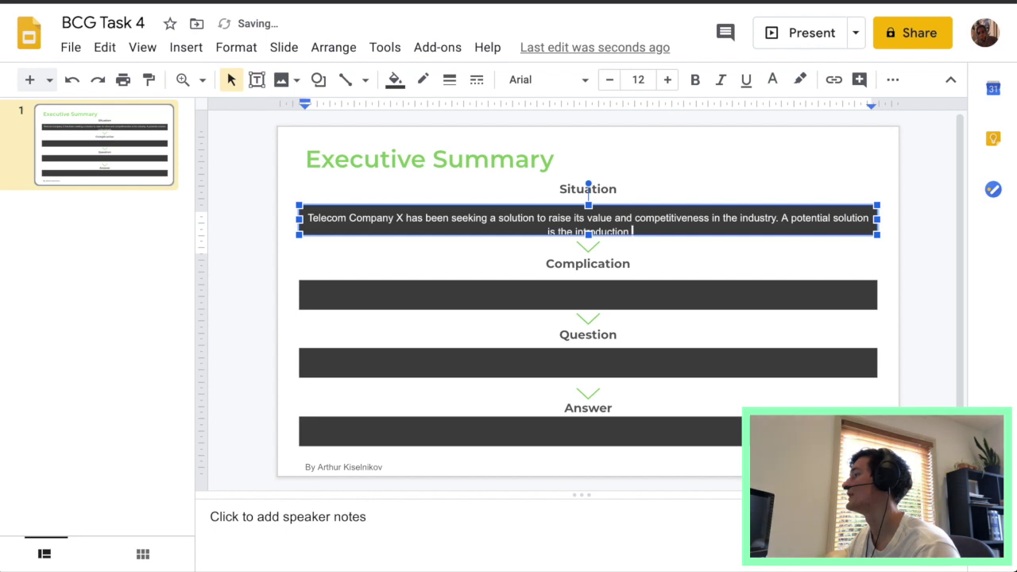
text( of a new)
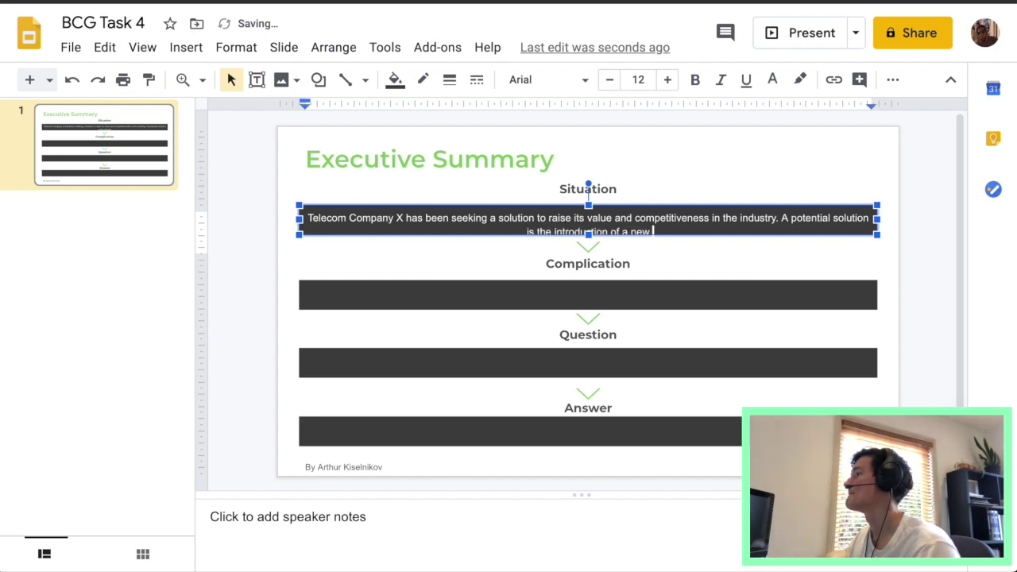
text( produc)
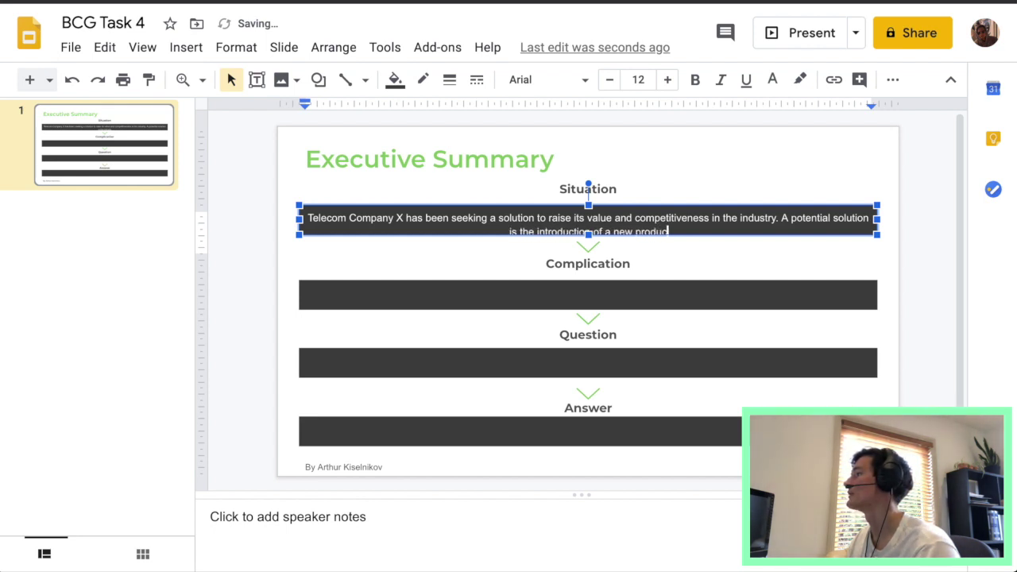
text(t line,)
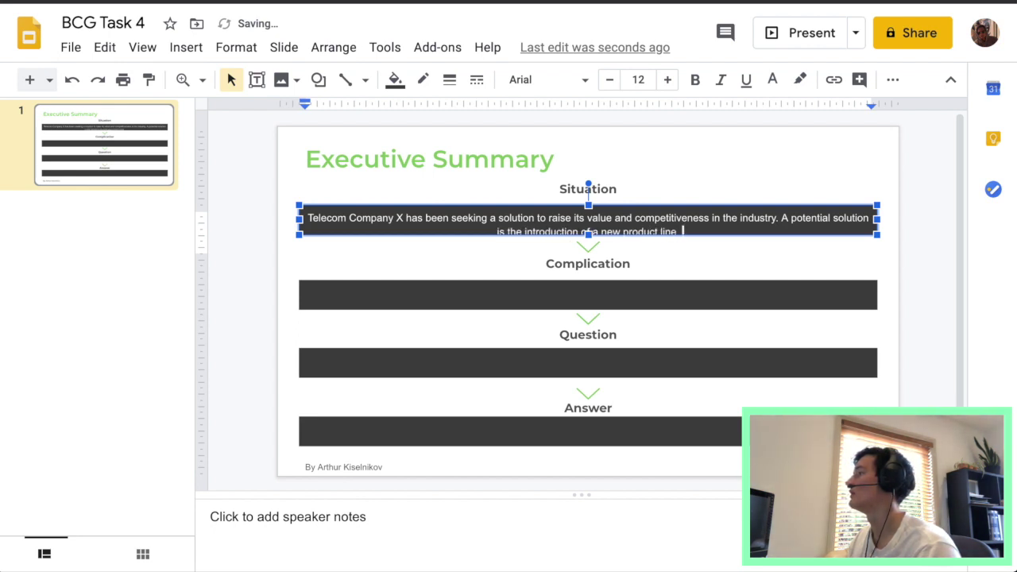
text( handset)
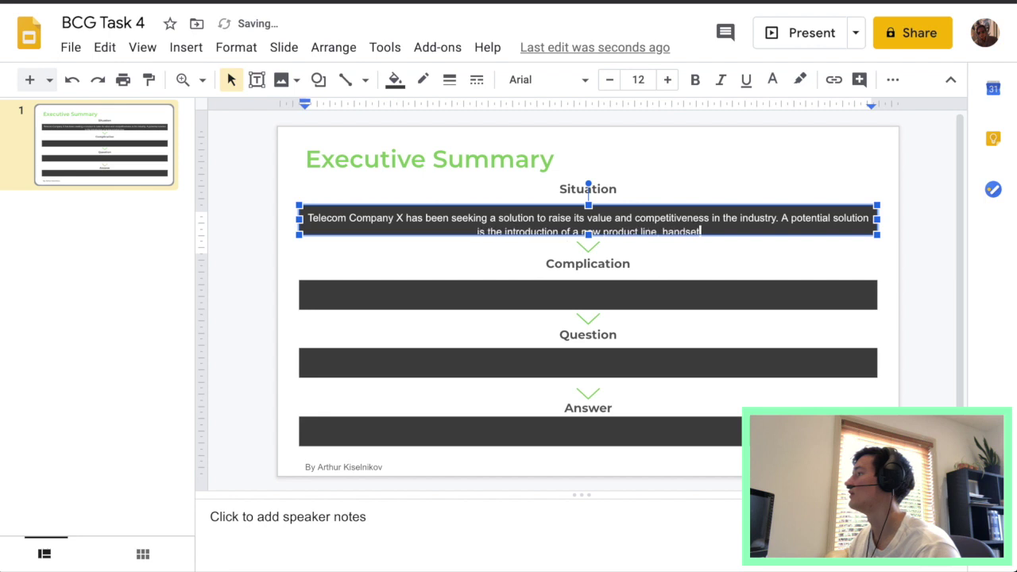
text( leasing)
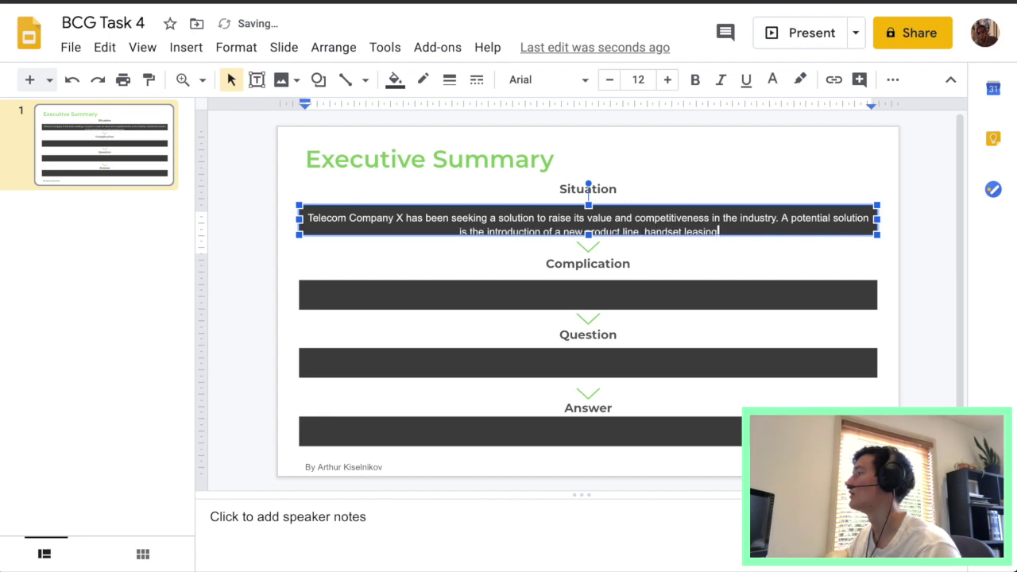
text(. )
text(or )
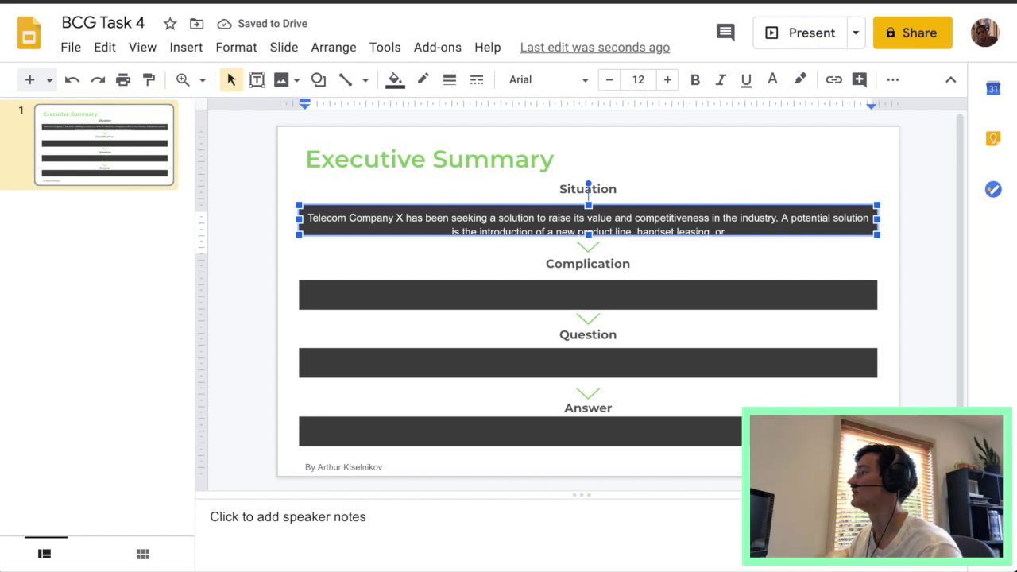
text("")
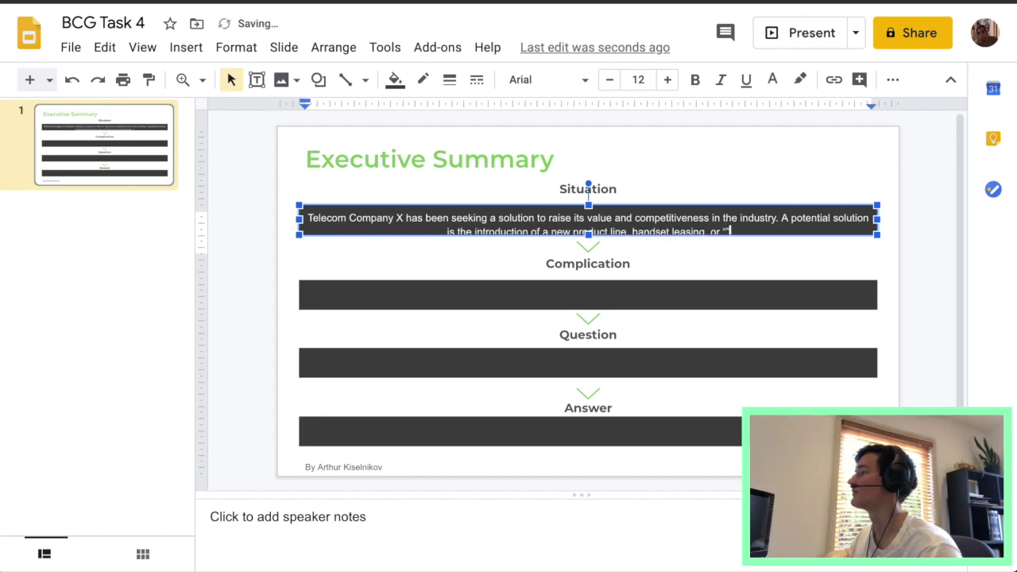
text(Bar)
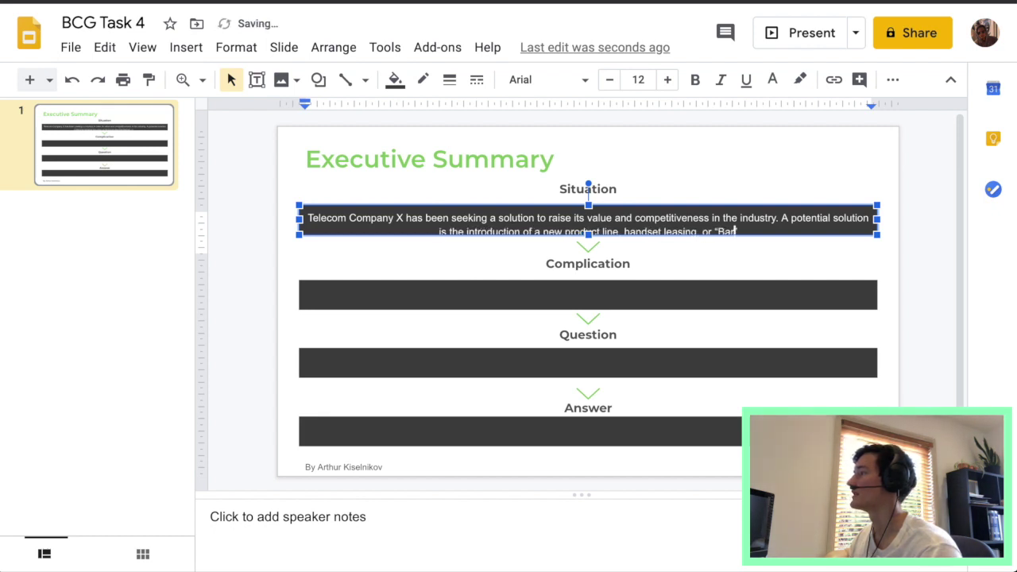
text(gain U)
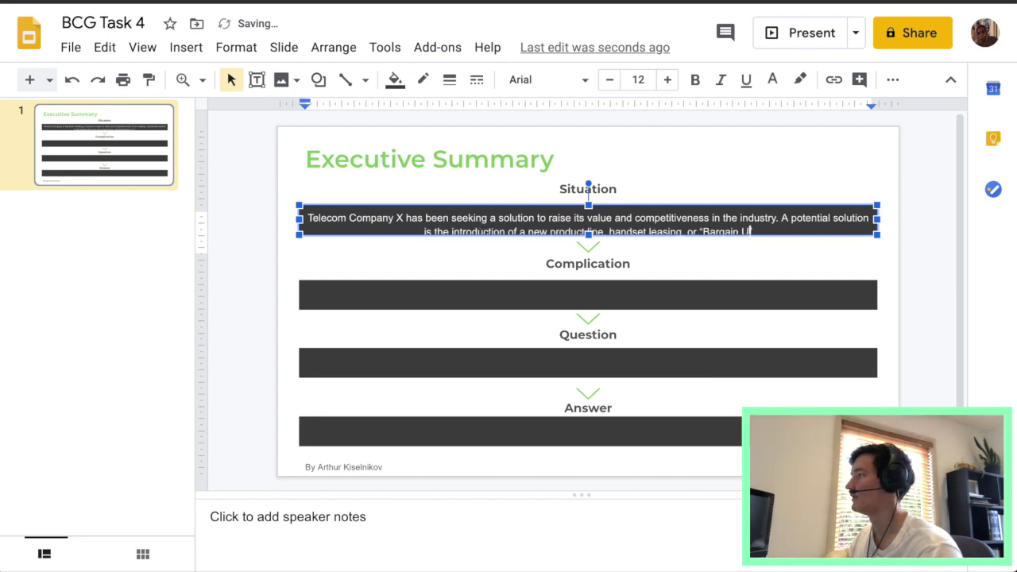
text(pgrades P)
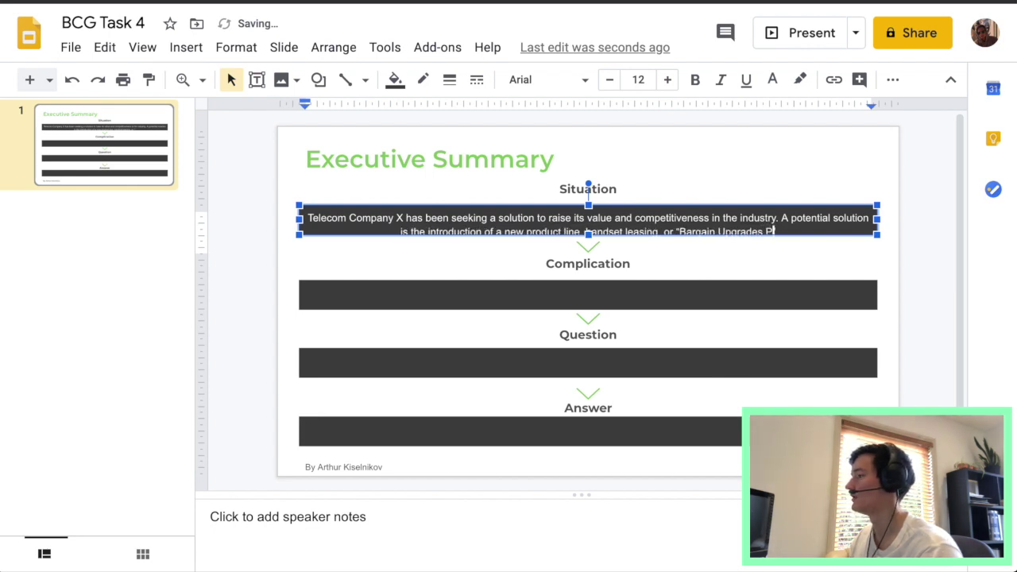
text(lan)
click(901, 247)
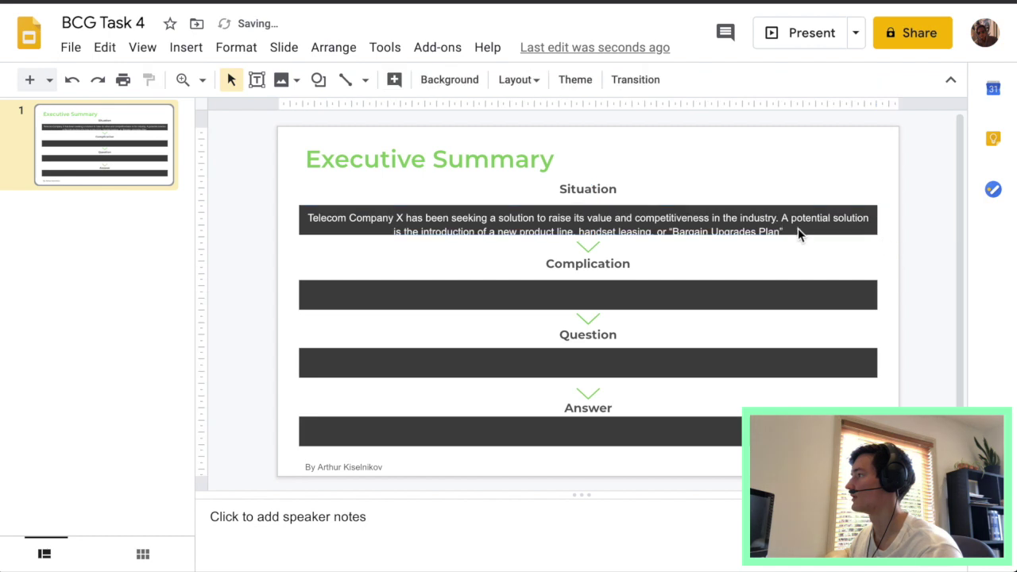
click(792, 230)
Step: Shrink the Situation text to font size 10
drag(787, 229, 306, 221)
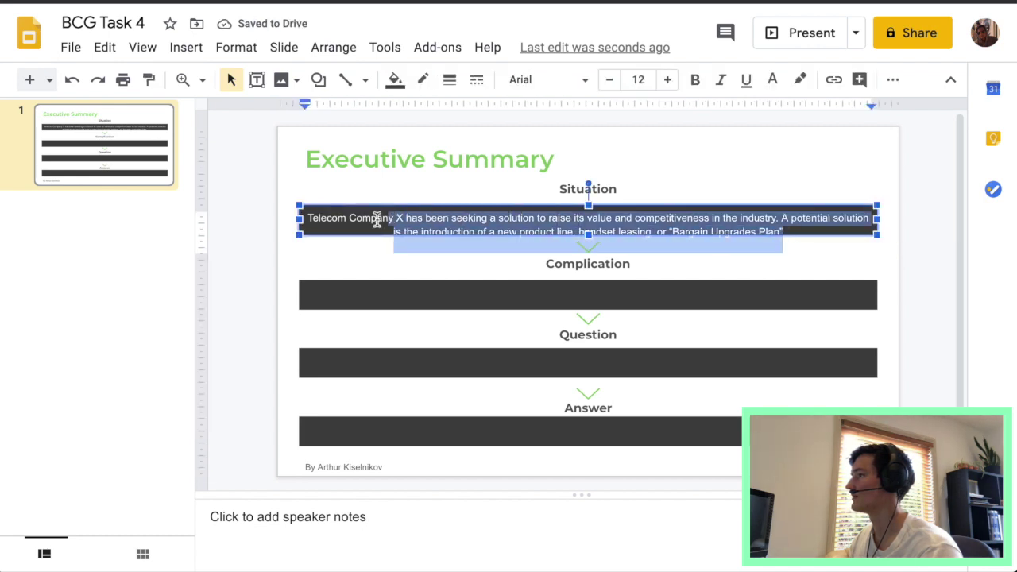
click(609, 80)
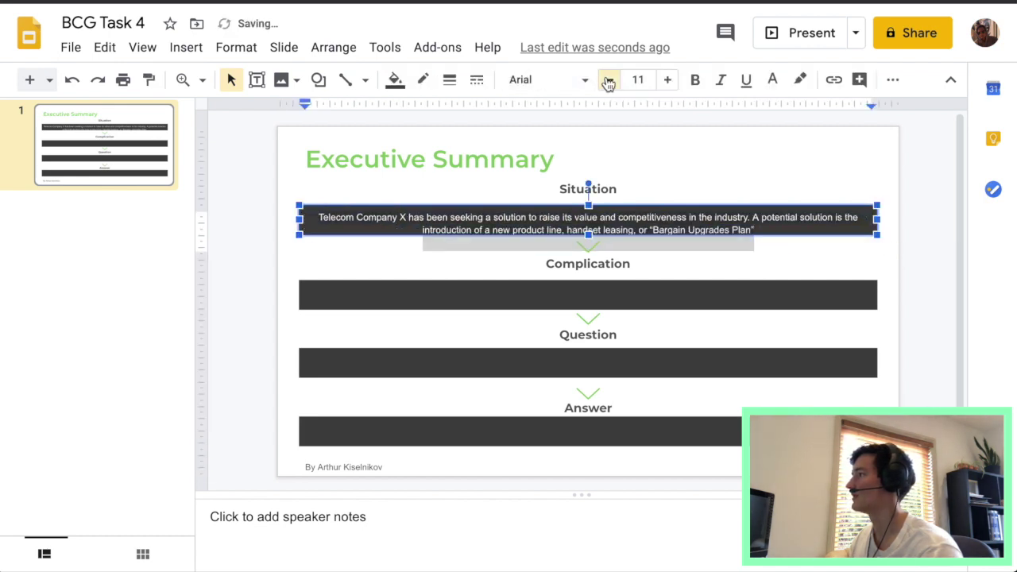
click(785, 256)
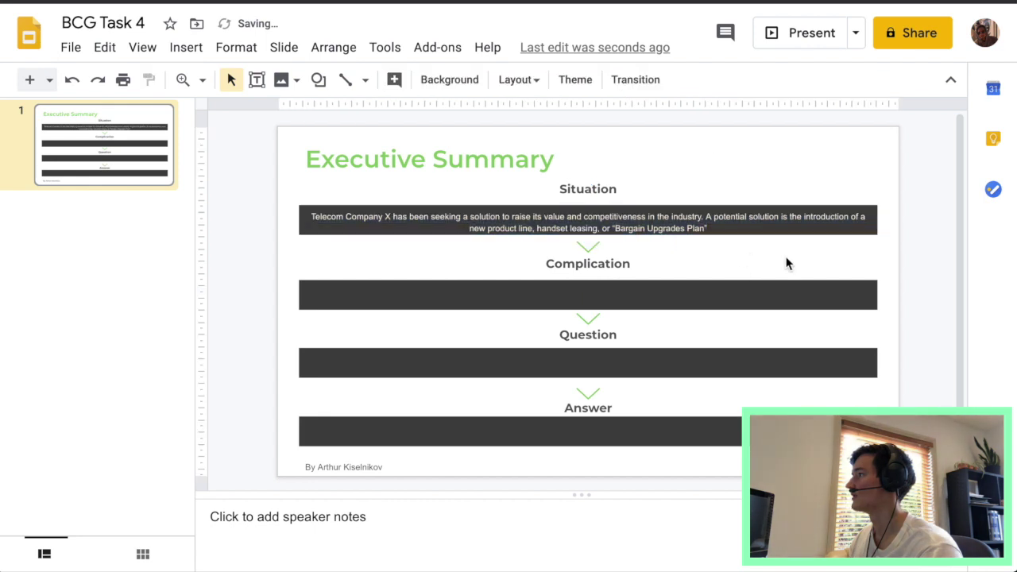
click(717, 227)
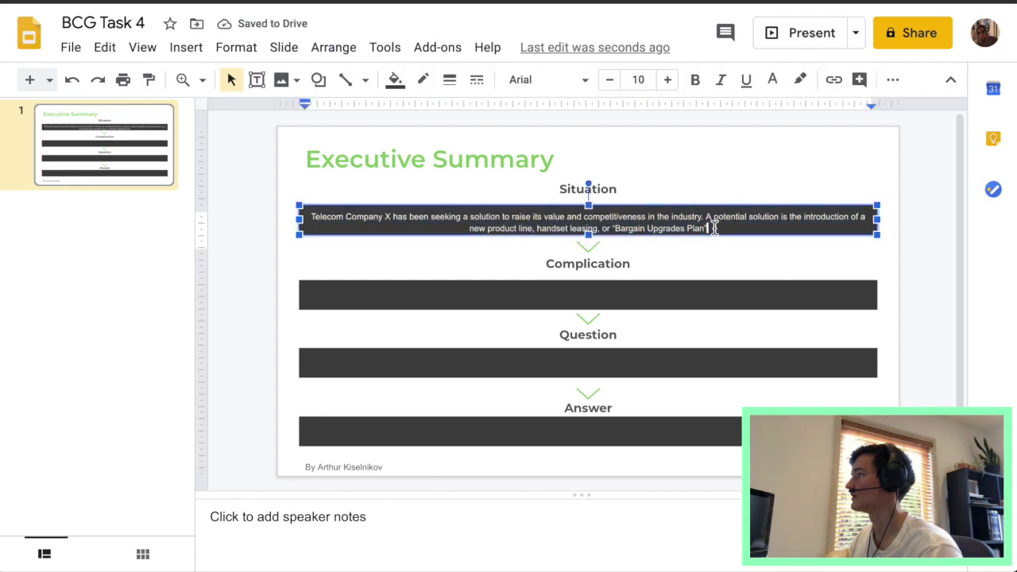
Step: Set the Situation text in Montserrat Normal and copy it for reuse
drag(714, 228, 310, 211)
click(569, 83)
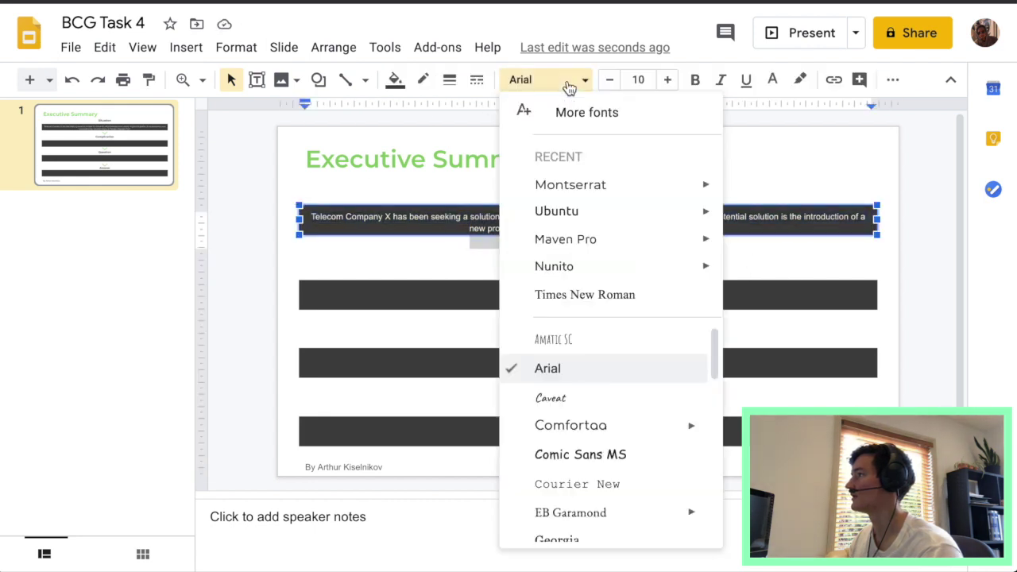
mouse_move(570, 184)
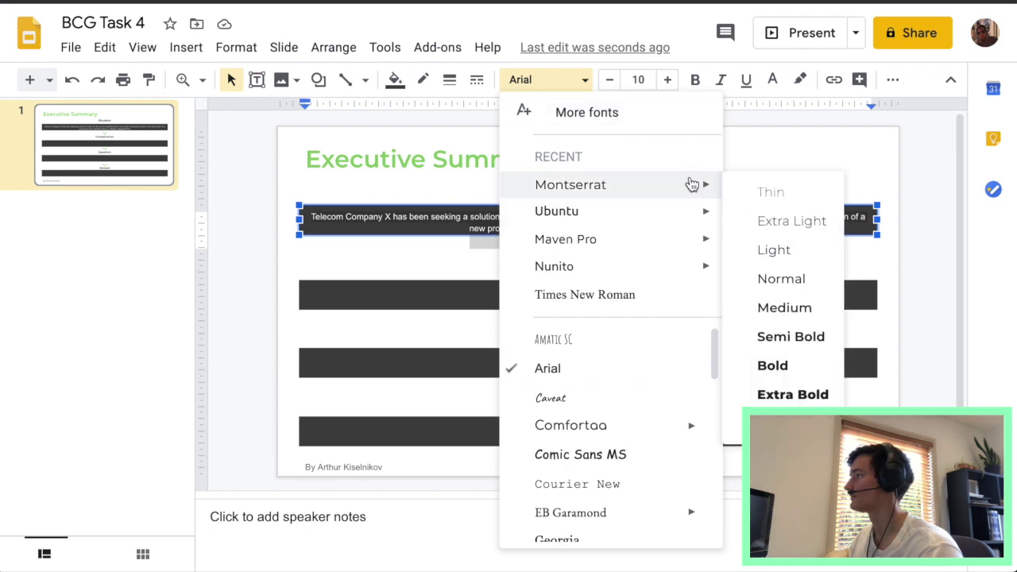
click(786, 279)
click(929, 246)
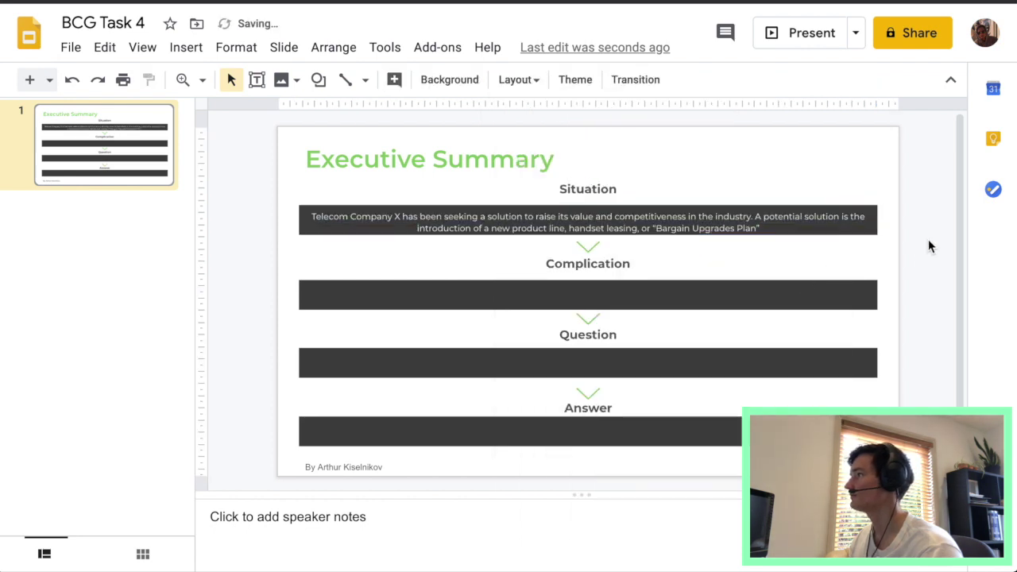
click(779, 228)
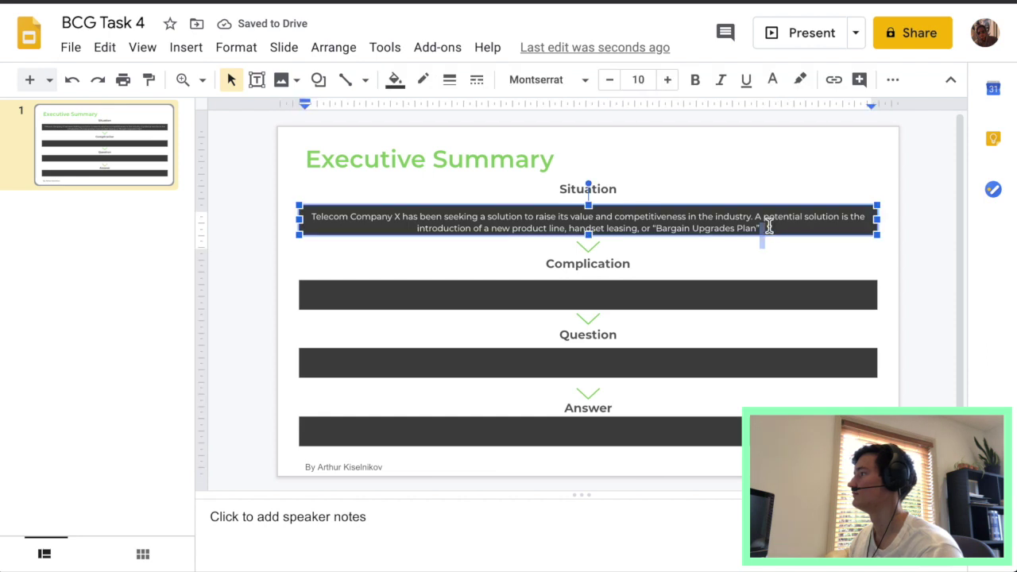
drag(781, 228, 311, 204)
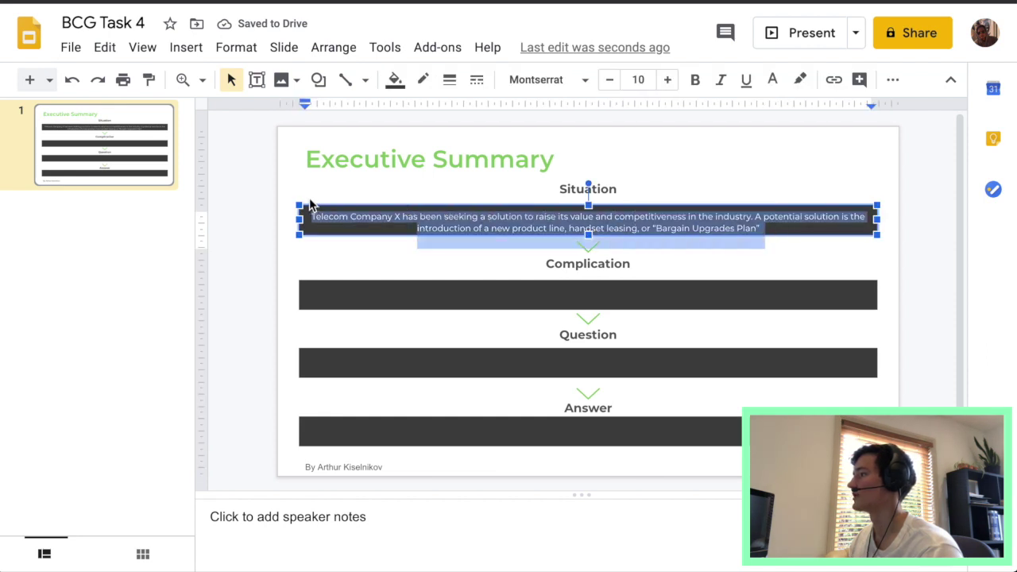
key(ctrl+c)
click(575, 292)
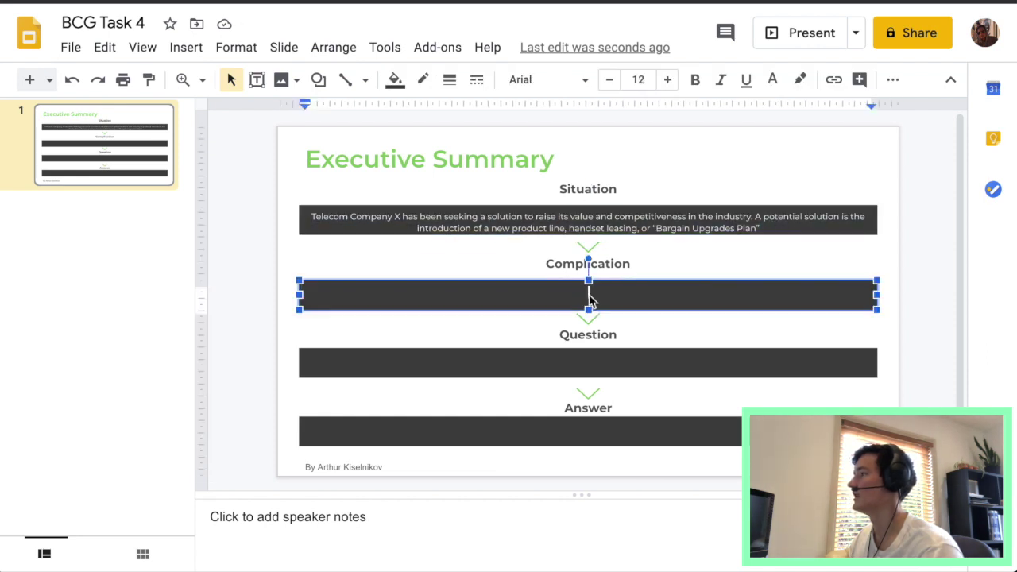
Step: Paste the formatted text into Complication and replace it, starting with 'Declining ARPU'
key(ctrl+v)
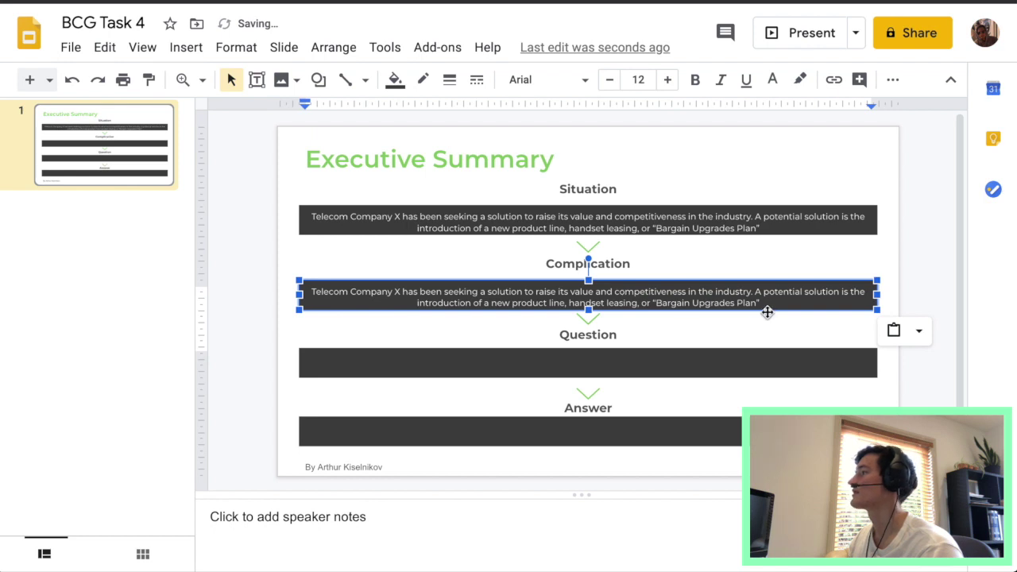
click(765, 302)
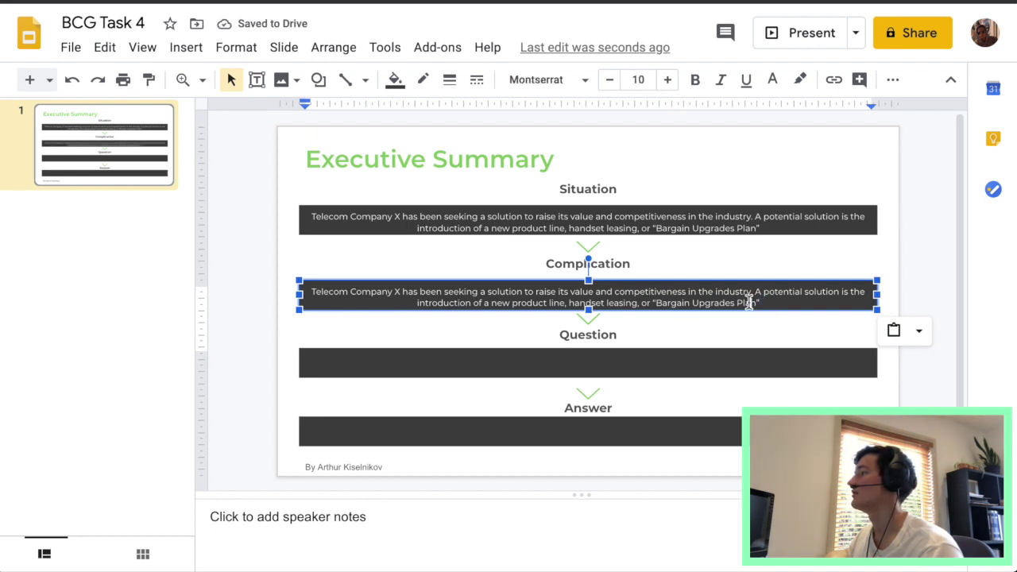
key(ctrl+a)
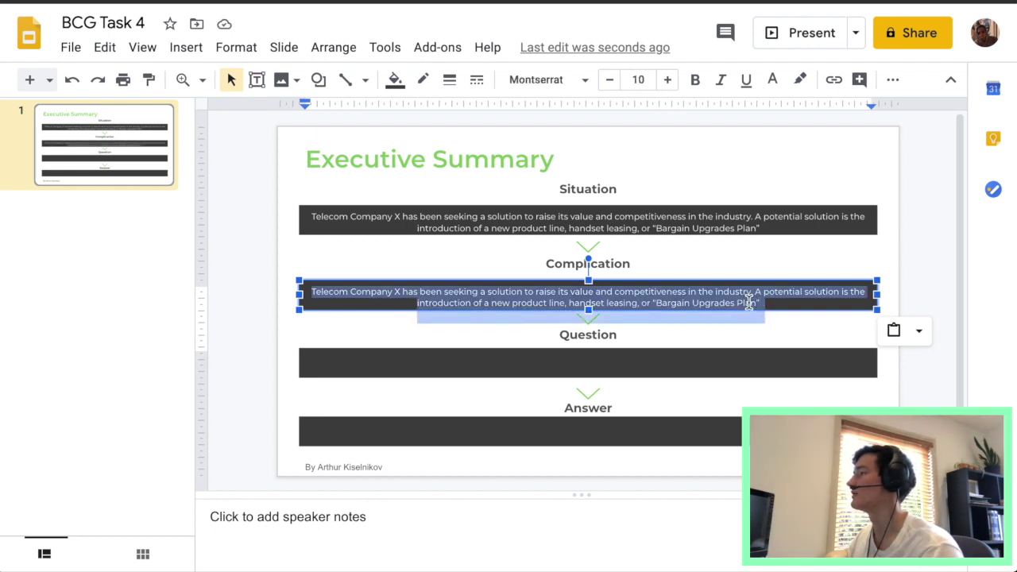
text(Declinin)
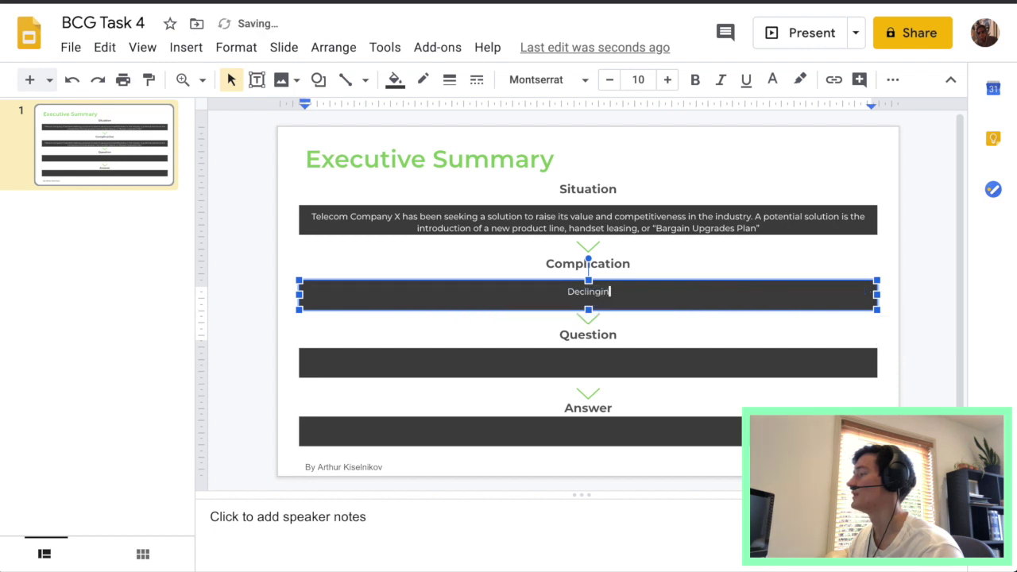
text(g)
key(BackSpace)
key(BackSpace)
text(A)
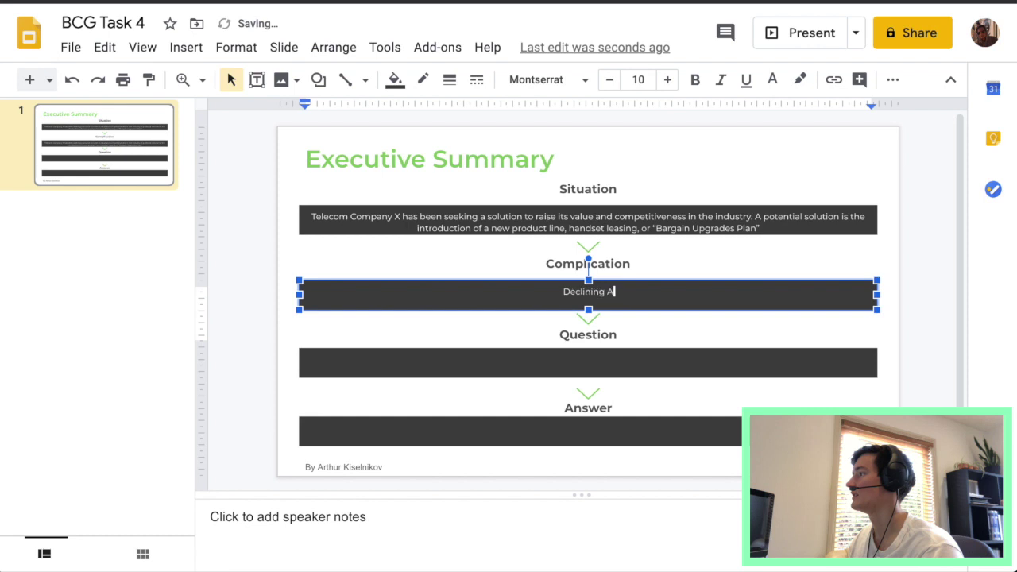
text(RPU)
Step: Add that falling market share cut Company X's profits and customers see no 'value'
key(BackSpace)
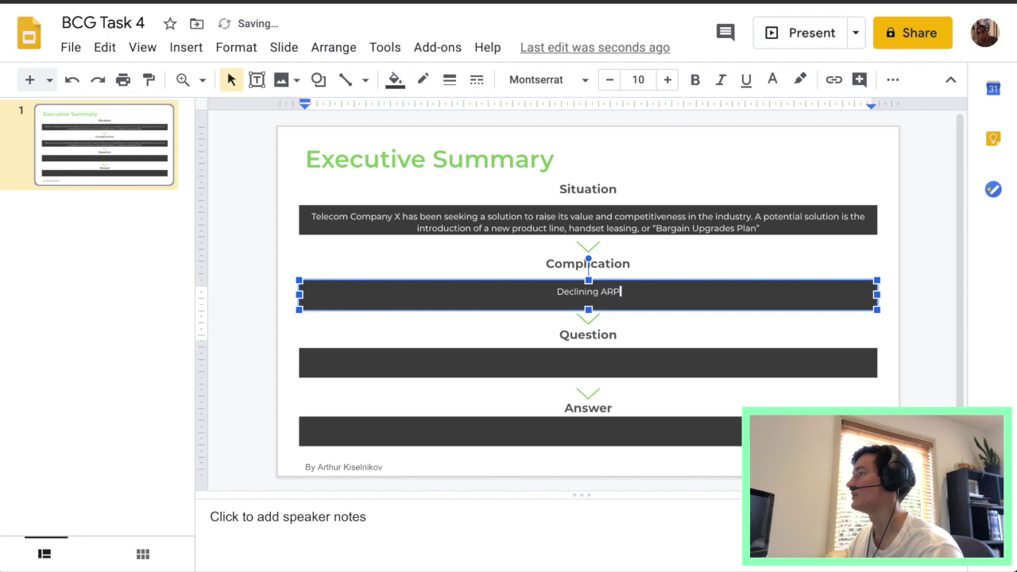
text(U)
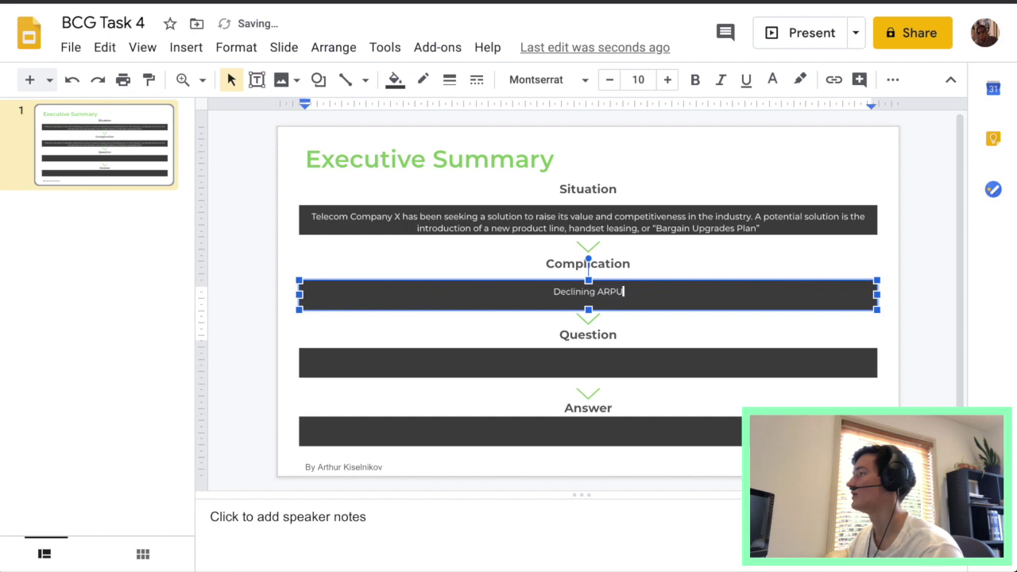
text( and market)
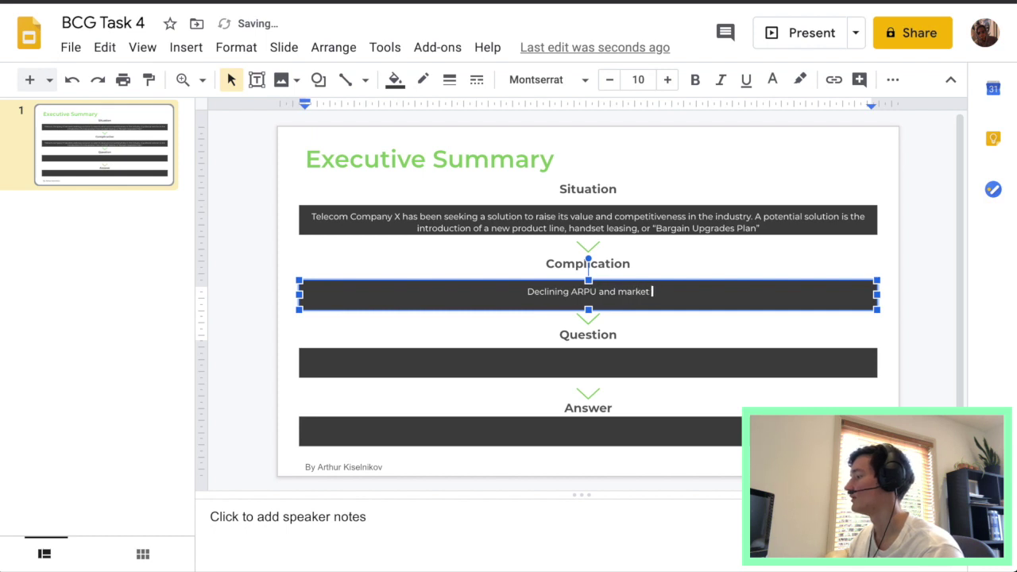
text( share has drive)
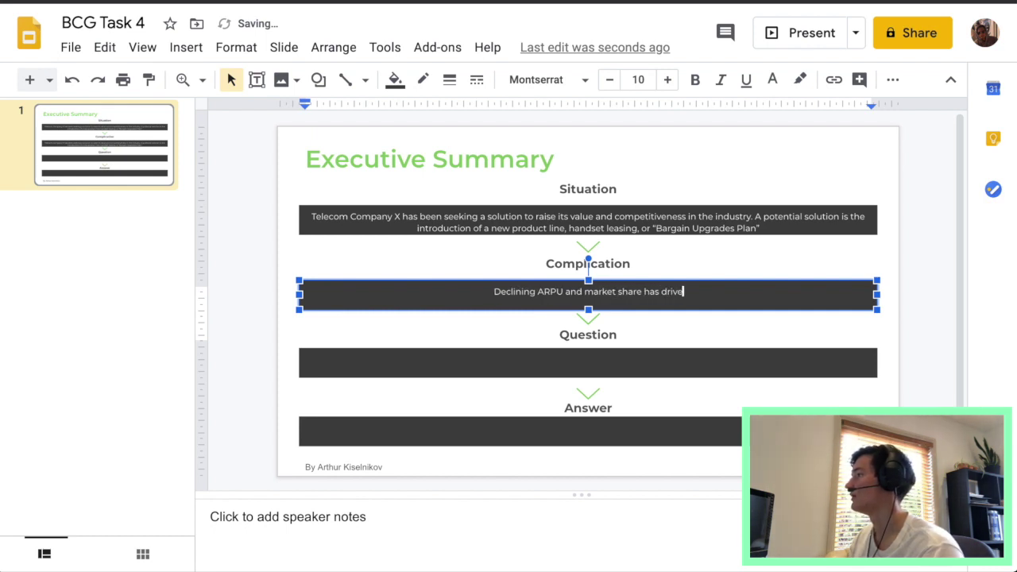
text(n )
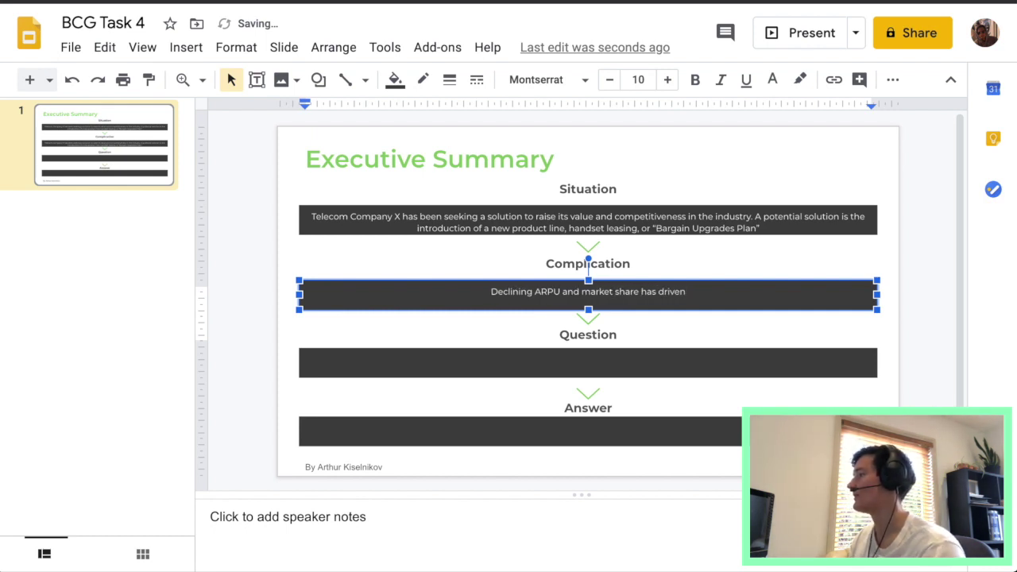
text(Company X)
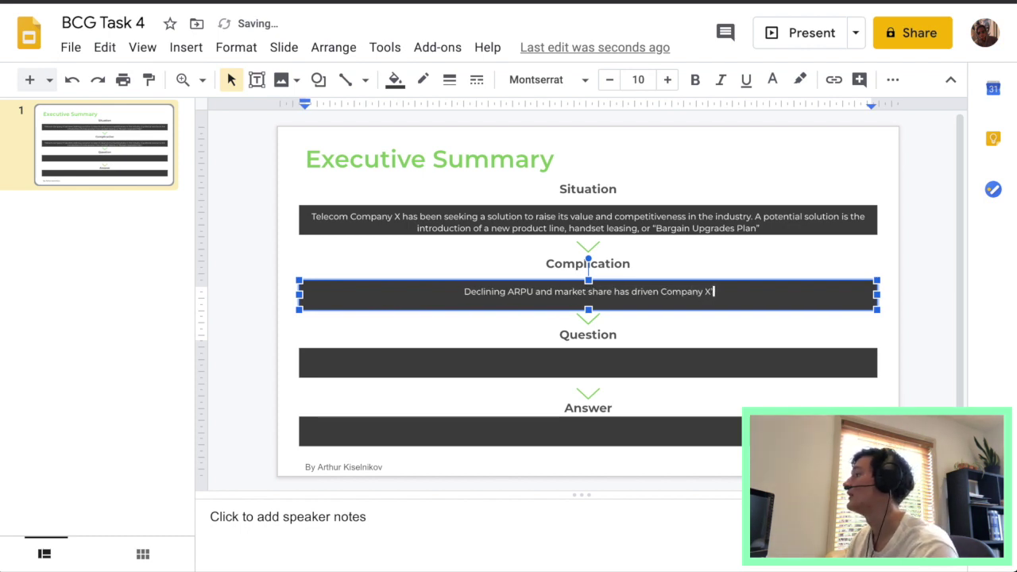
text('s )
text(pr)
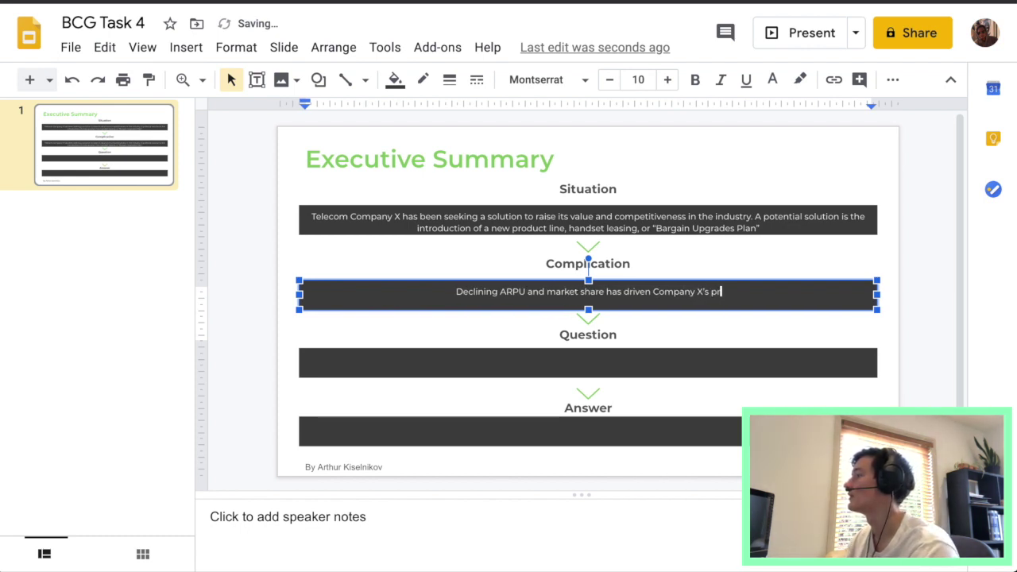
text(ofits down.)
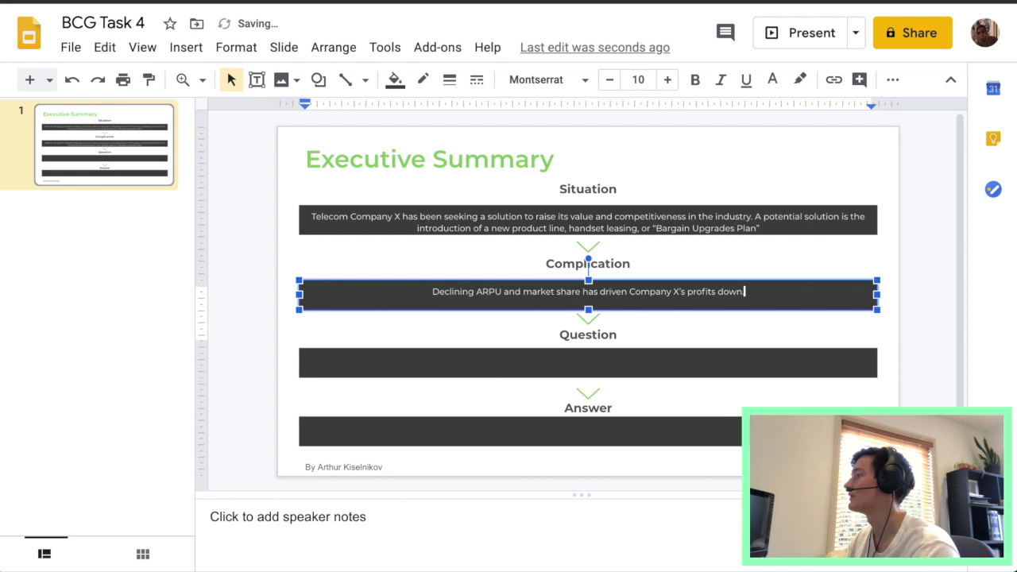
text( Current cu)
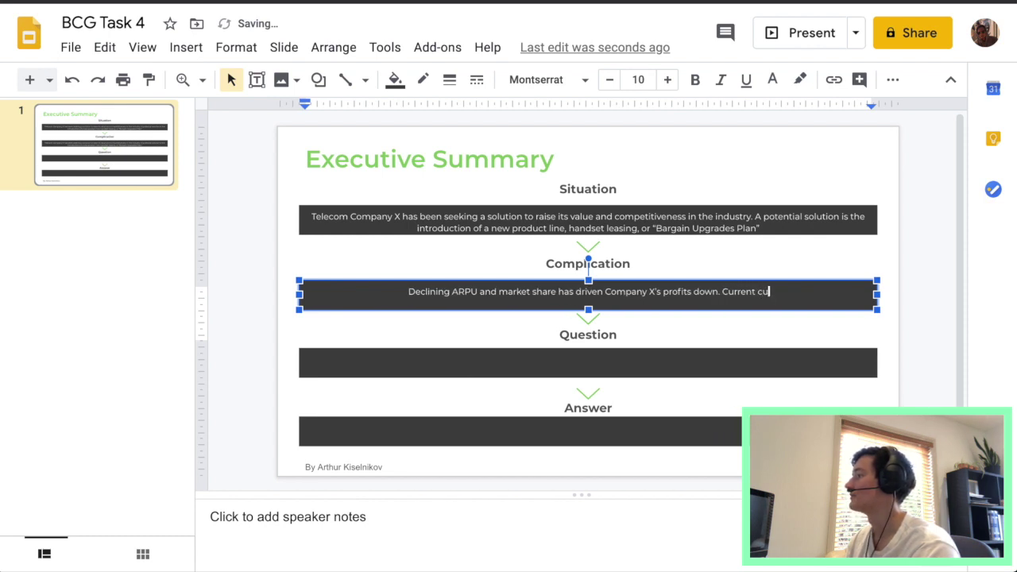
text(stomer do no )
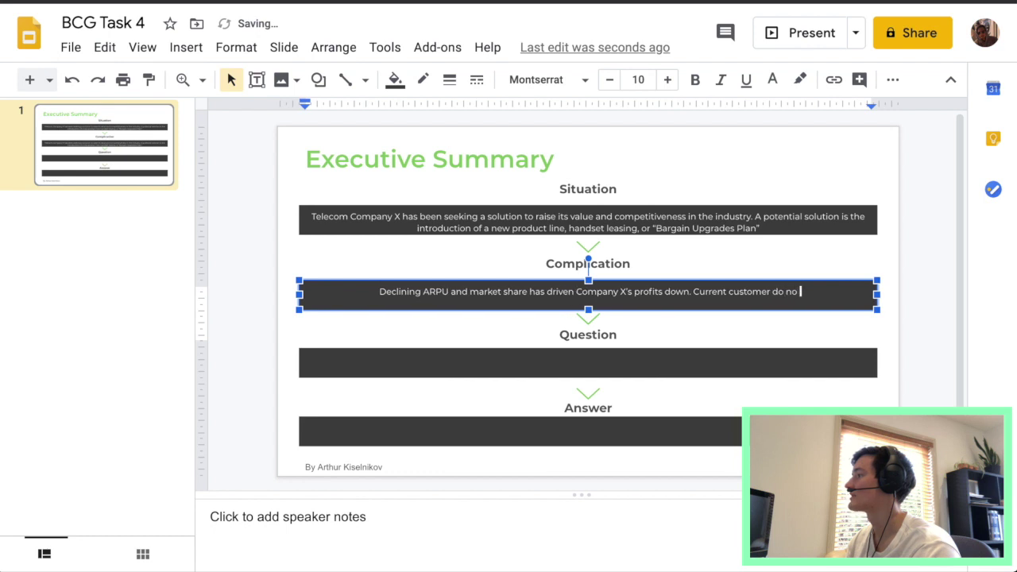
text(t see v)
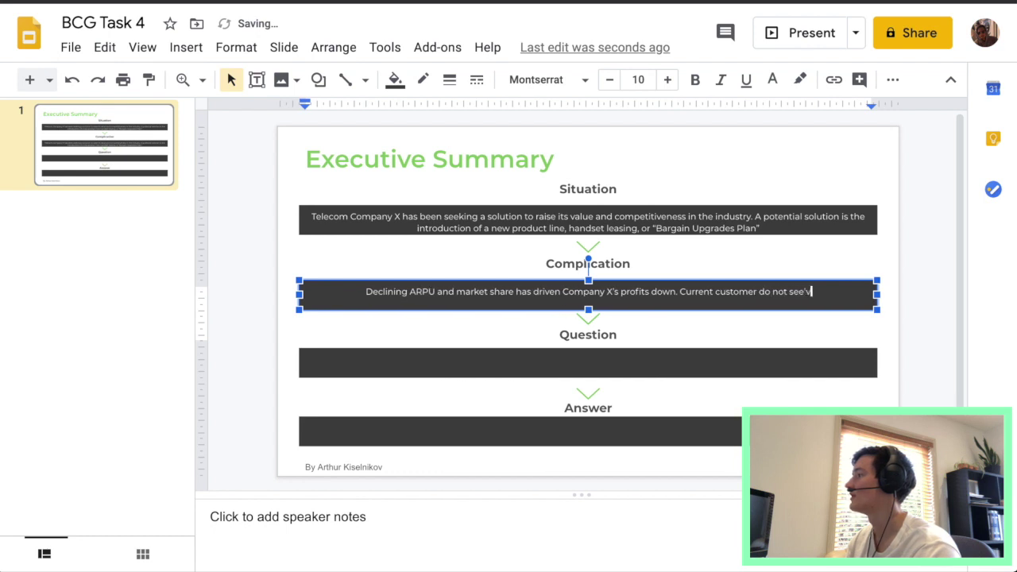
text( 'value)
key(BackSpace)
key(BackSpace)
key(BackSpace)
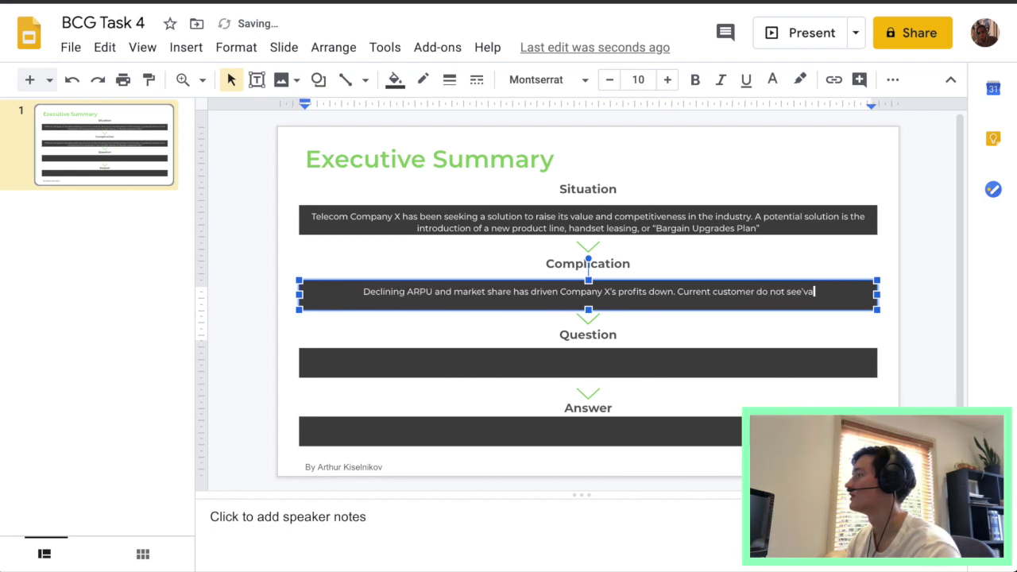
key(BackSpace)
key(BackSpace)
key(BackSpace)
text('valu)
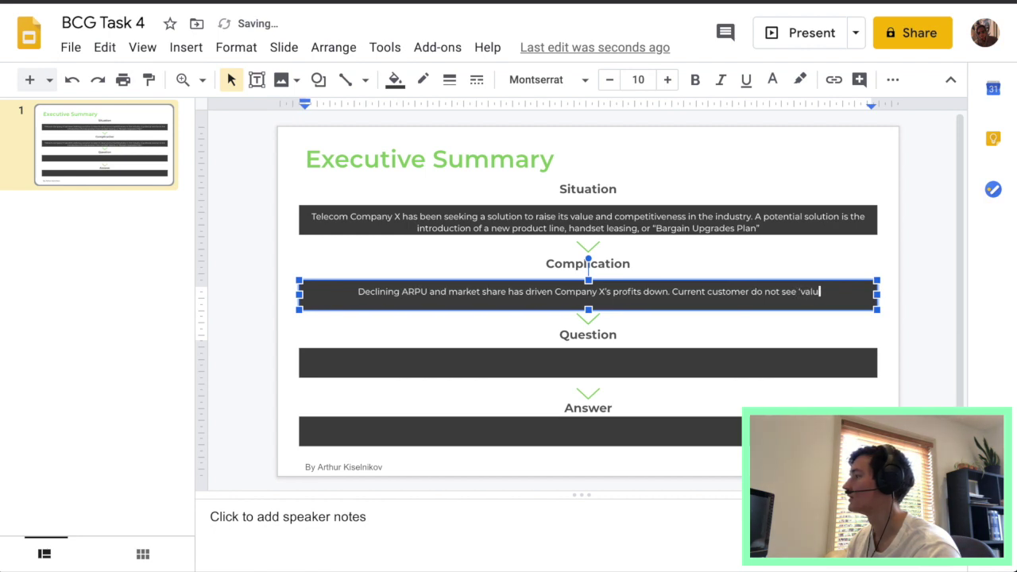
text(e' )
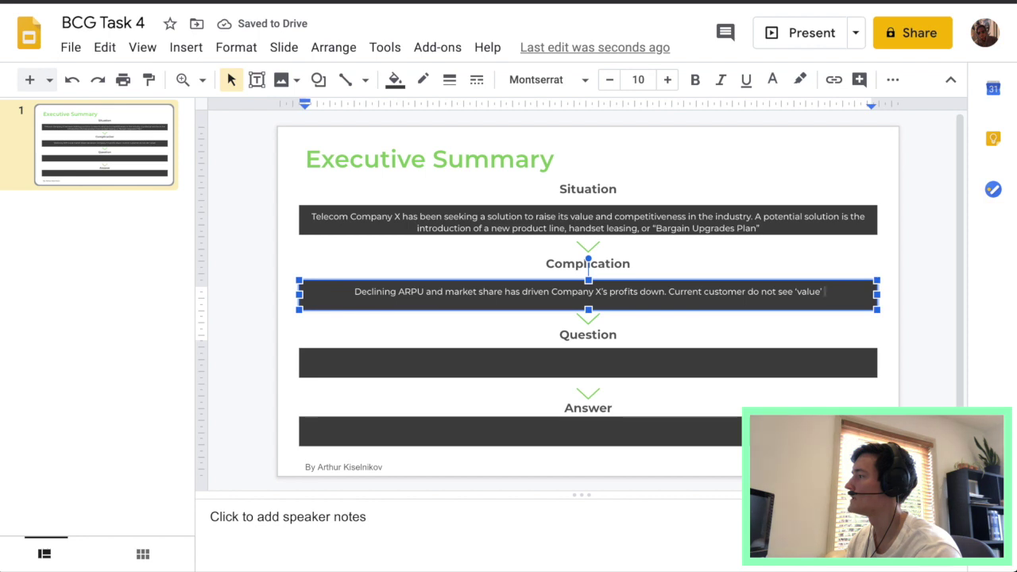
text(in cu)
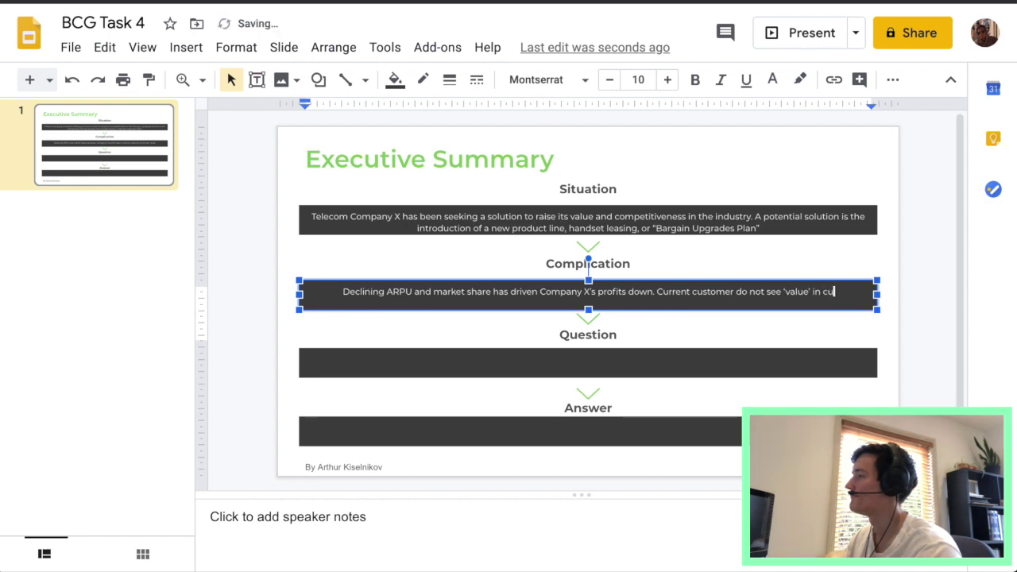
text(rrent plans at)
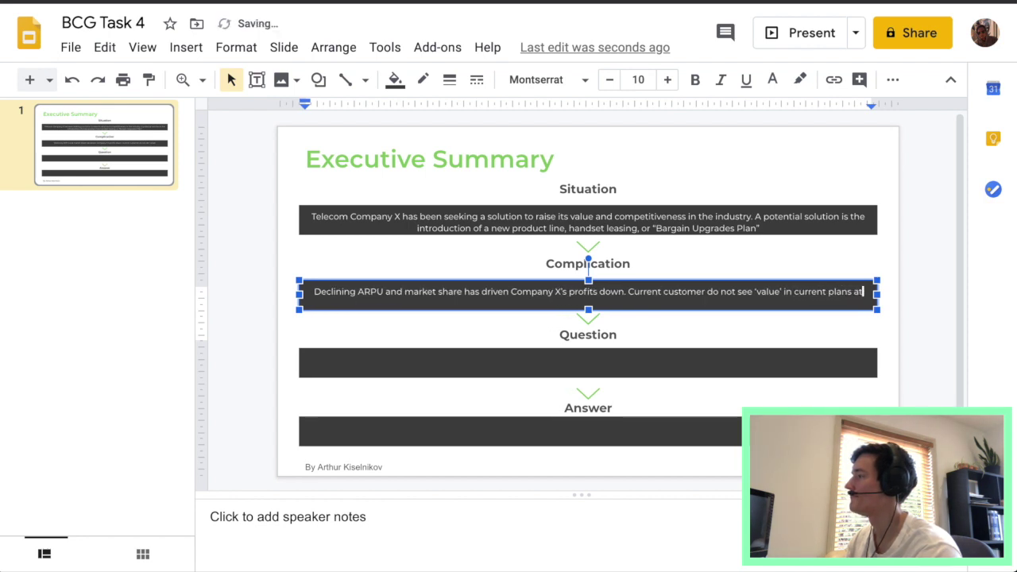
text( Company)
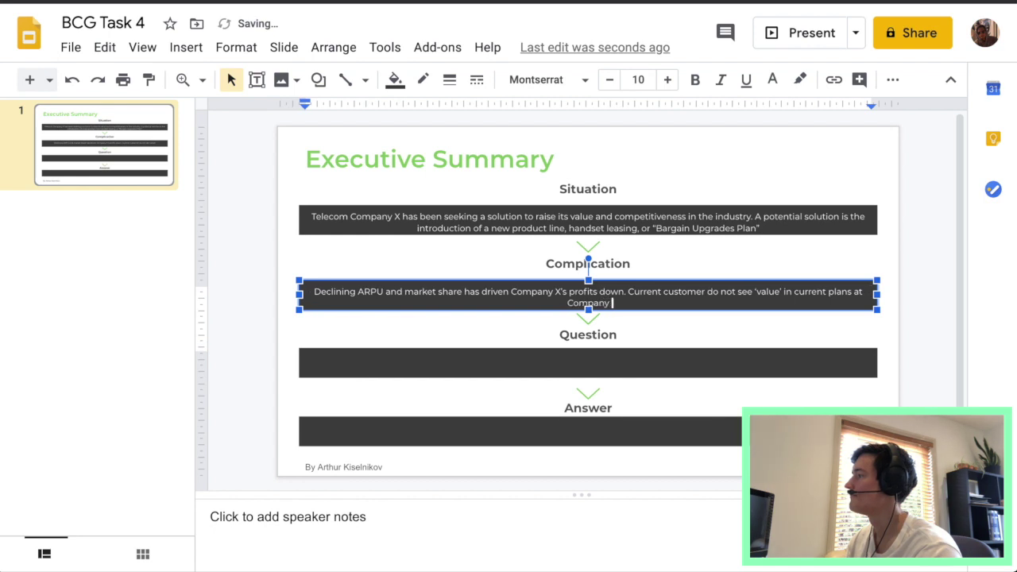
text(X)
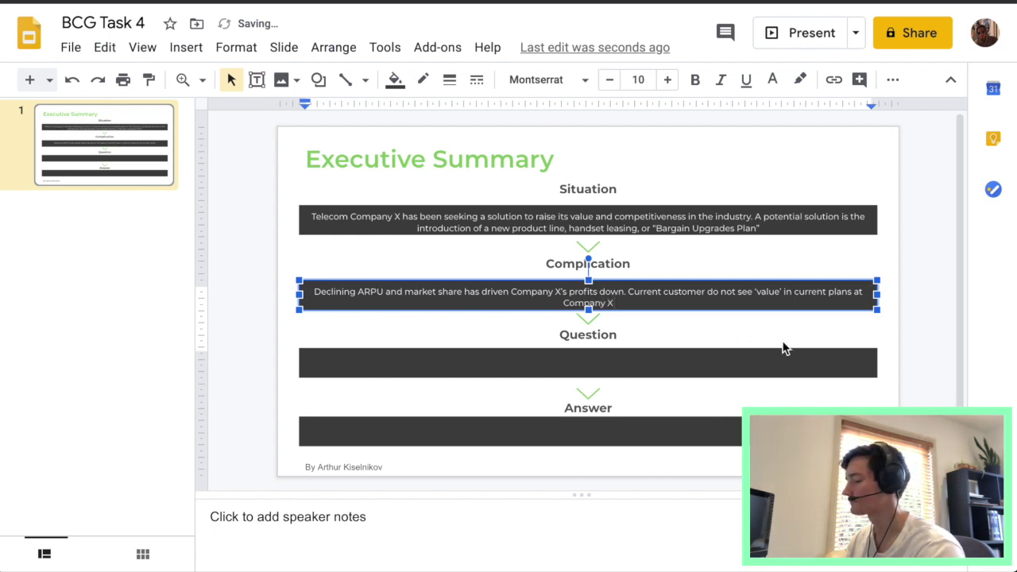
click(728, 360)
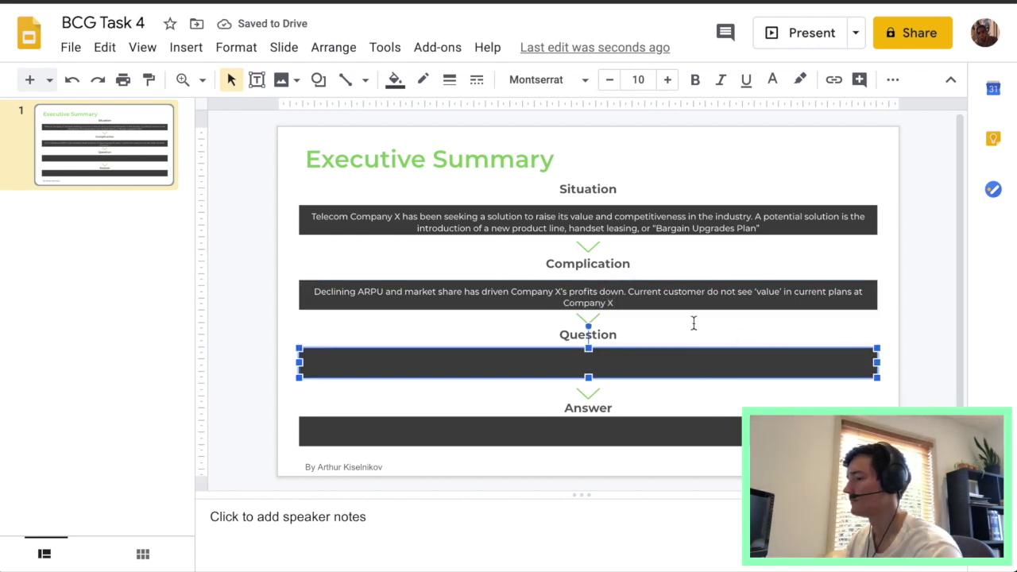
Step: Paste formatted text into Question and begin: handset leasing could increase revenue from 2.3%
text(Telecom Company X has been seeking a solution to raise its value and competitiveness in the industry. A potential solution is the introduction of a new product line, handset leasing, or “Bargain Upgrades Plan”)
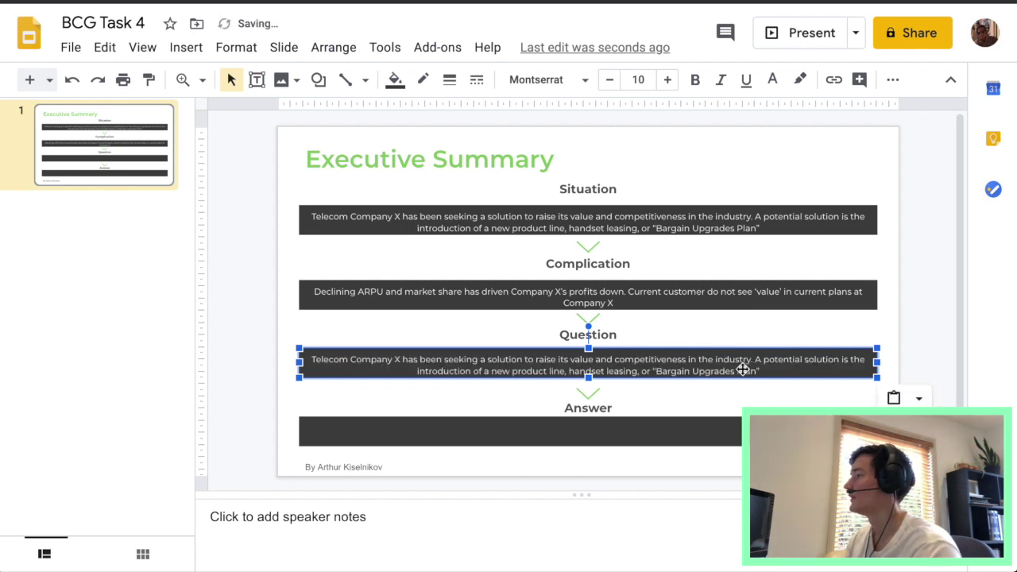
double_click(724, 371)
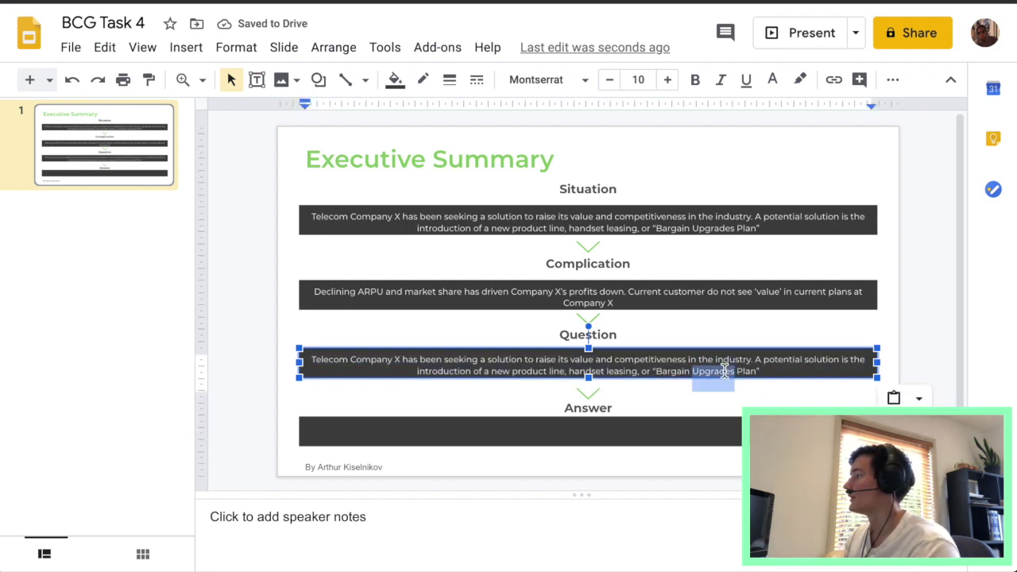
triple_click(724, 371)
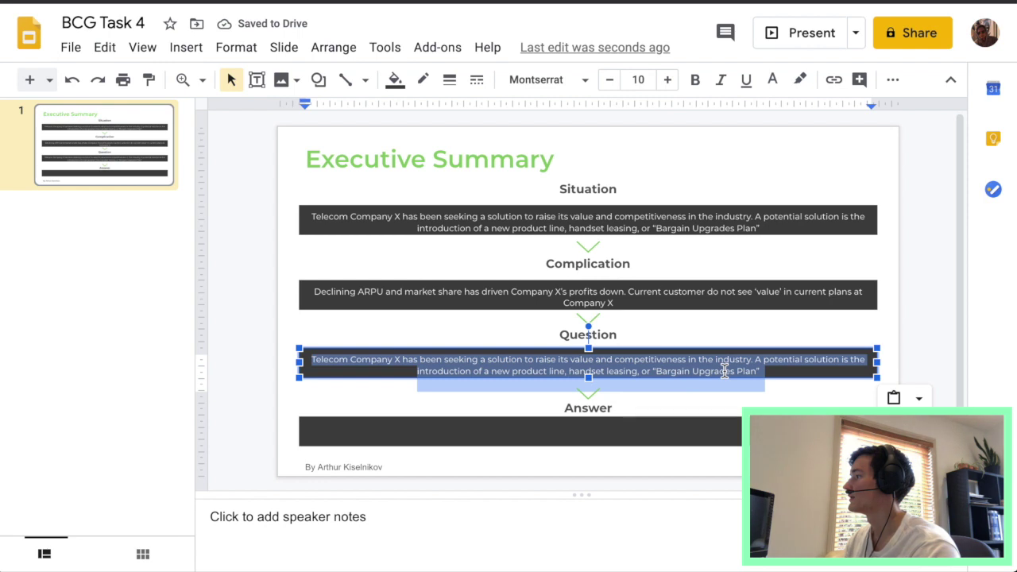
text(IMpl)
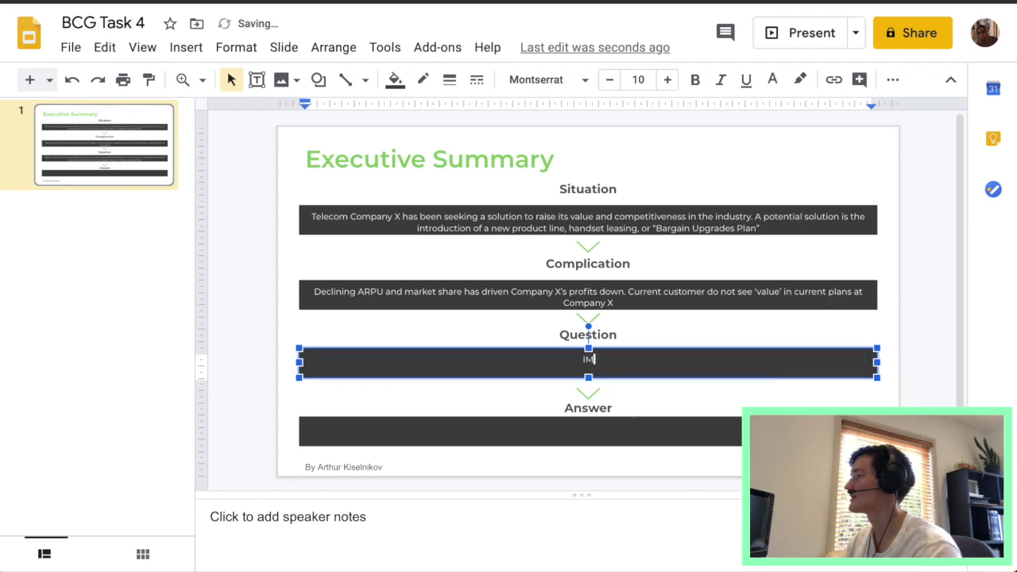
key(BackSpace)
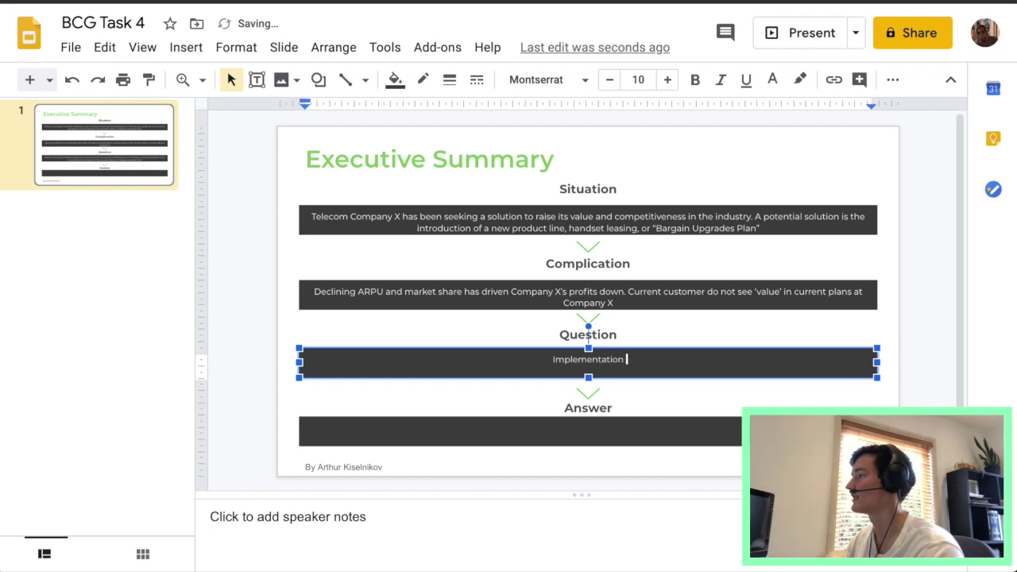
text(of handset le)
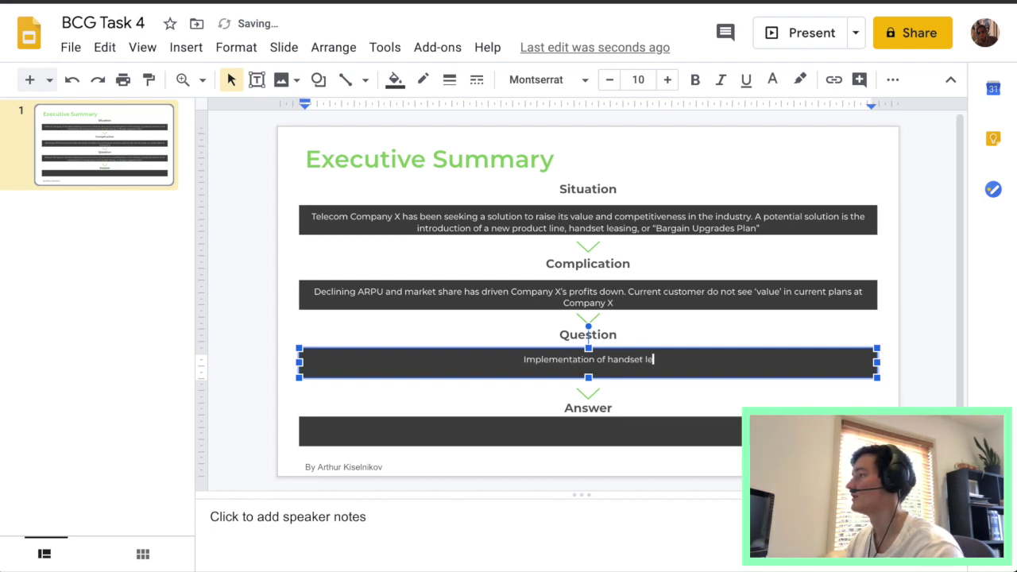
text(asing coul)
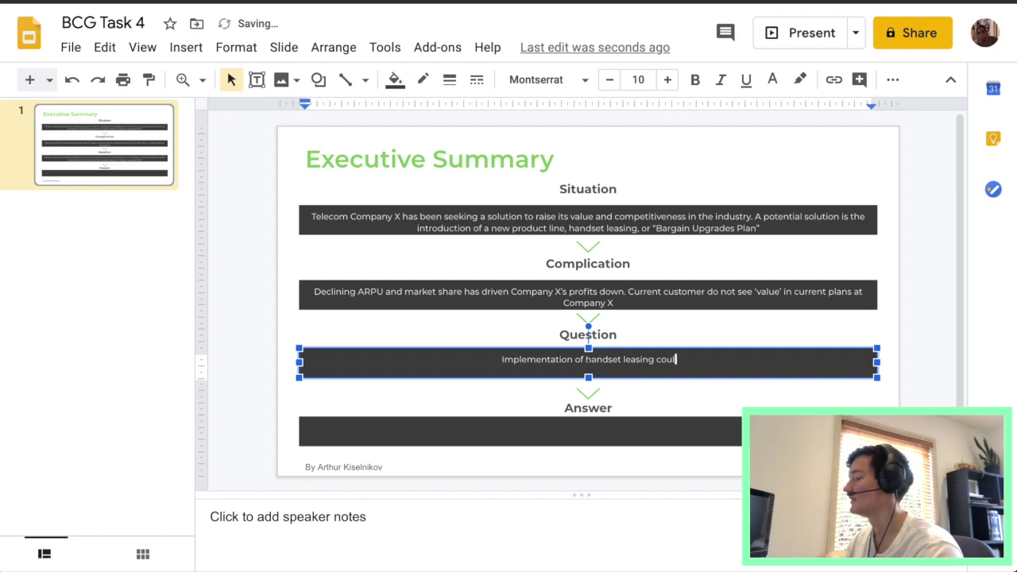
text(d increase re)
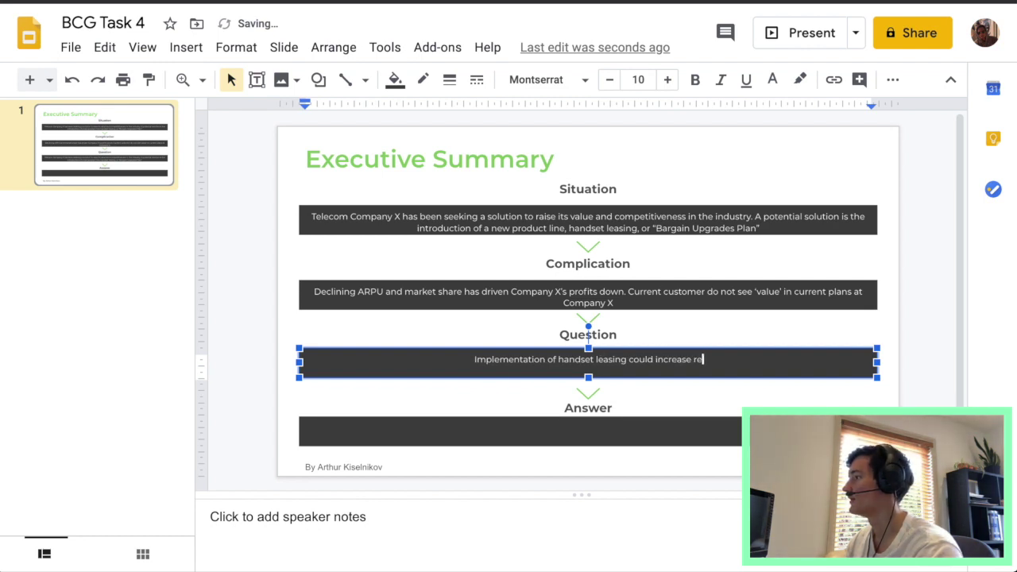
text(venue be)
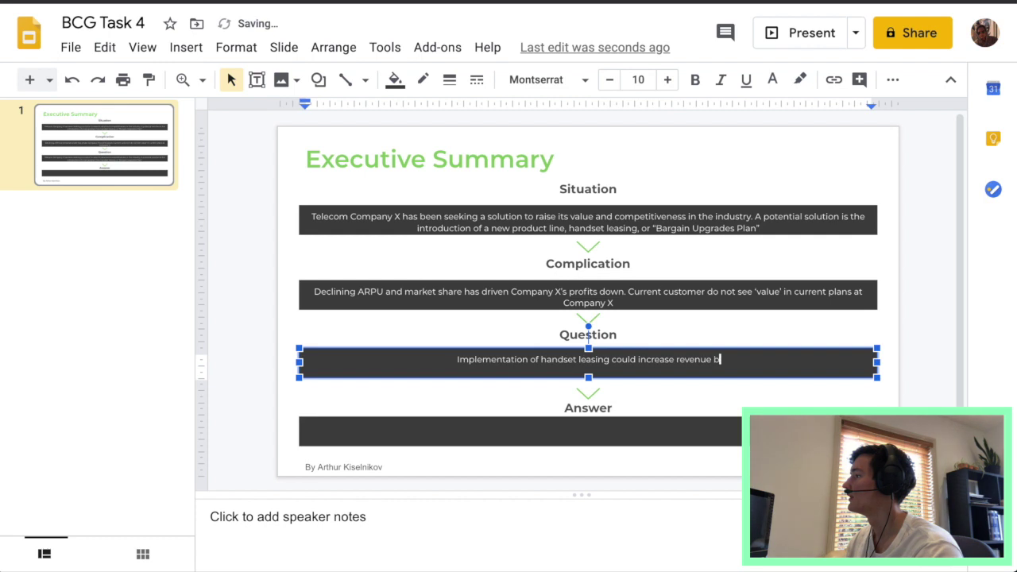
text(tween )
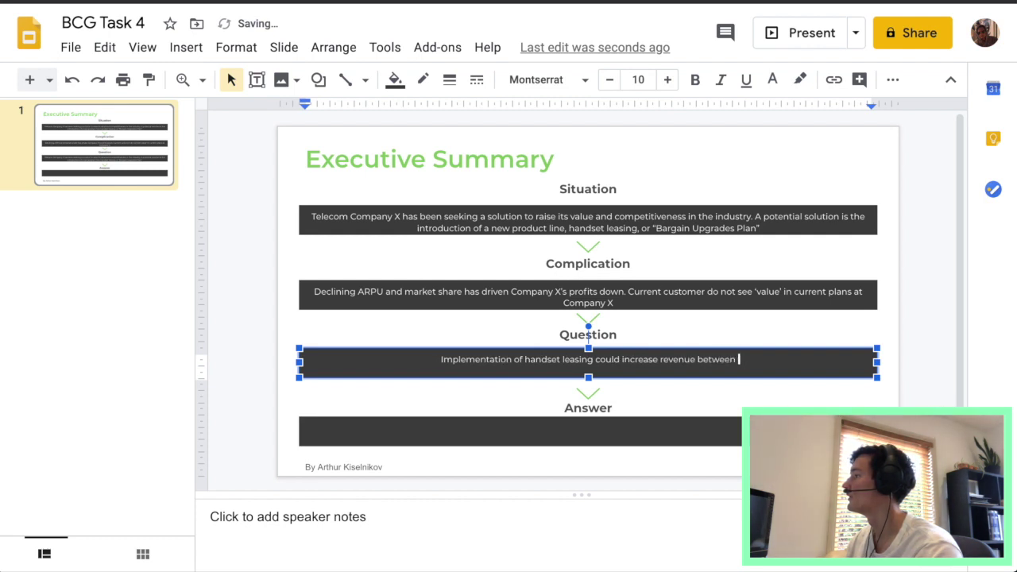
text(2.3)
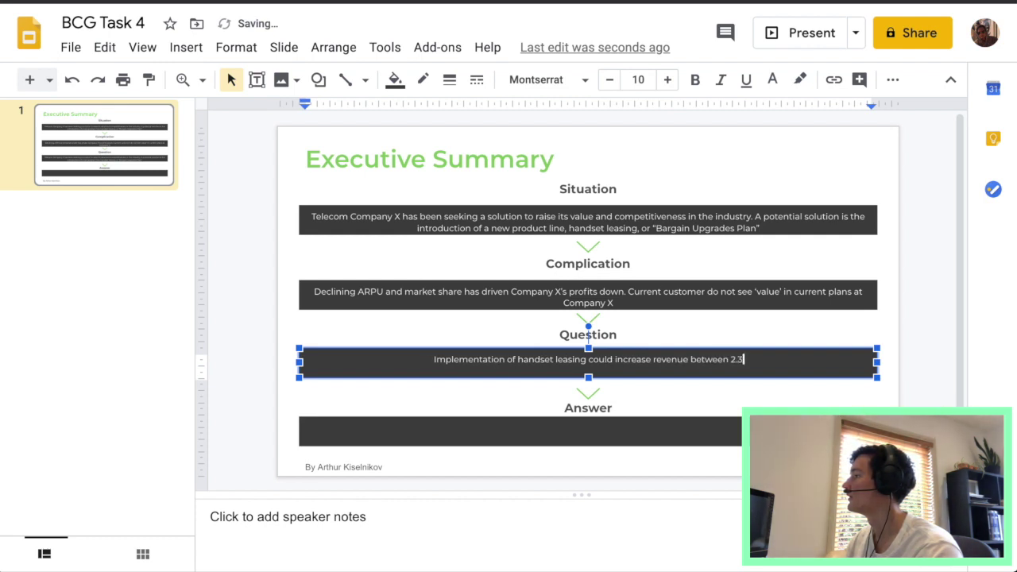
text(%--)
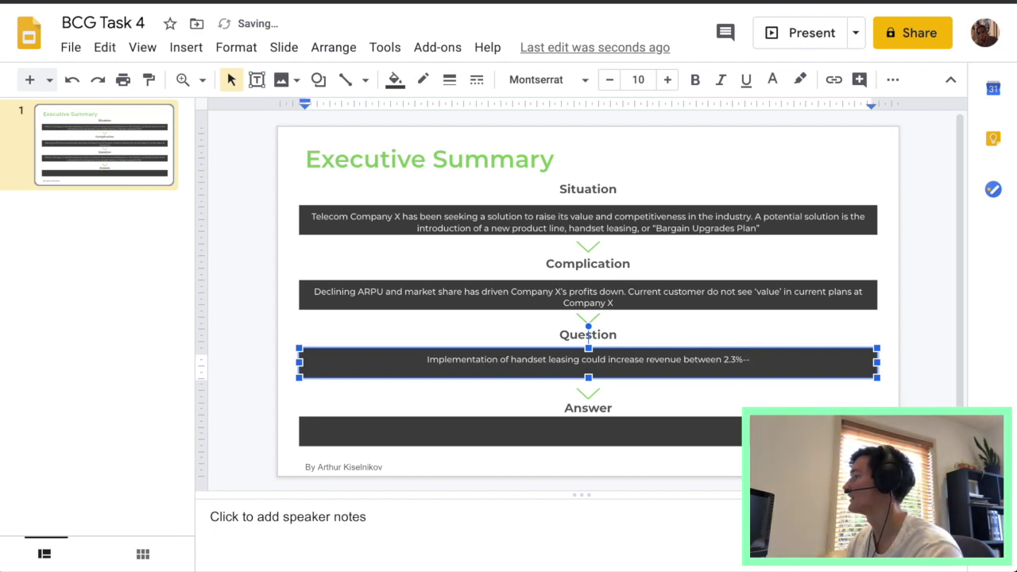
Step: Continue with '- 4.3%, customer retention, and Company X's competitiveness in their industry'
key(BackSpace)
key(BackSpace)
key(BackSpace)
text(- )
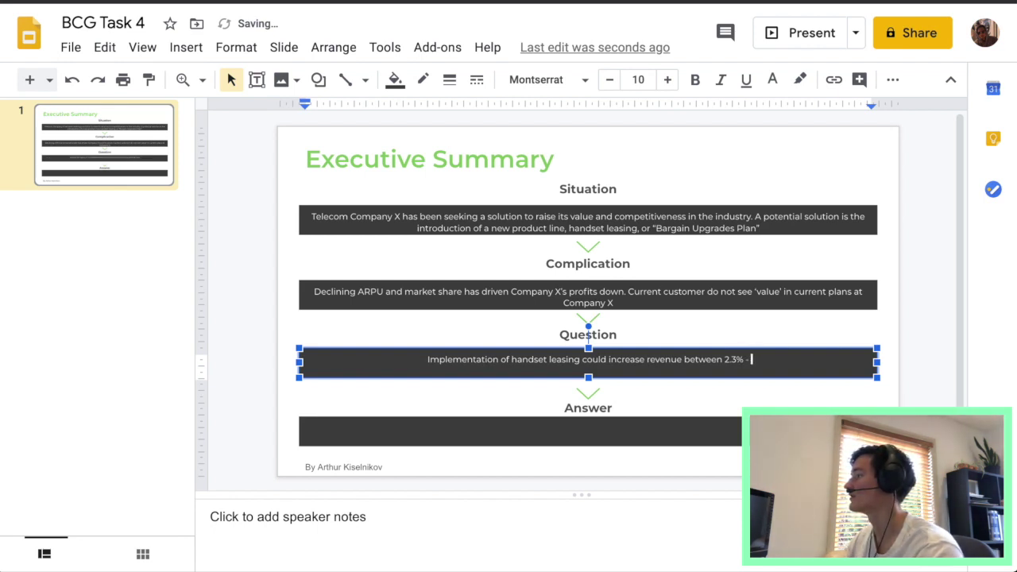
text(4)
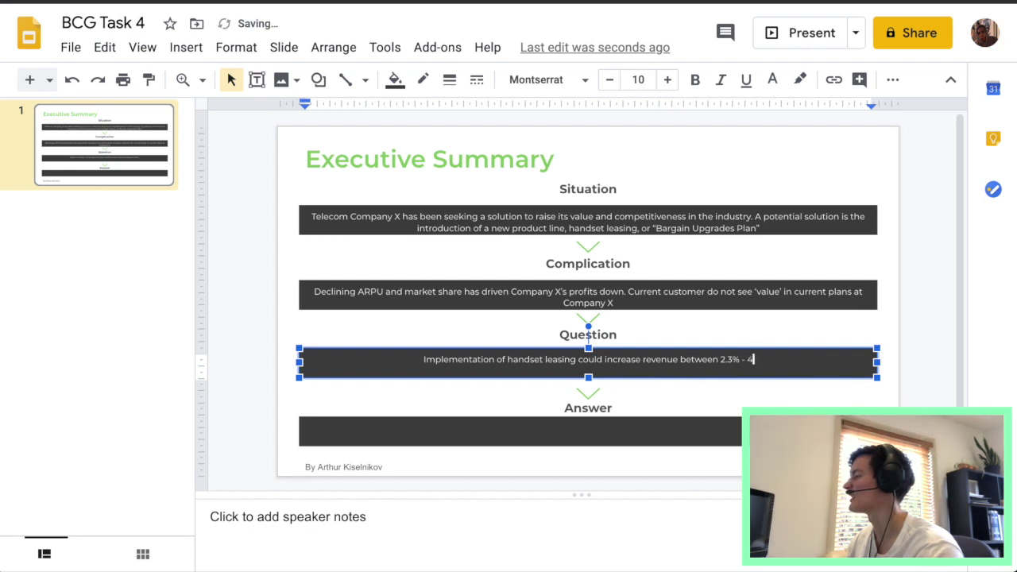
text(.3%)
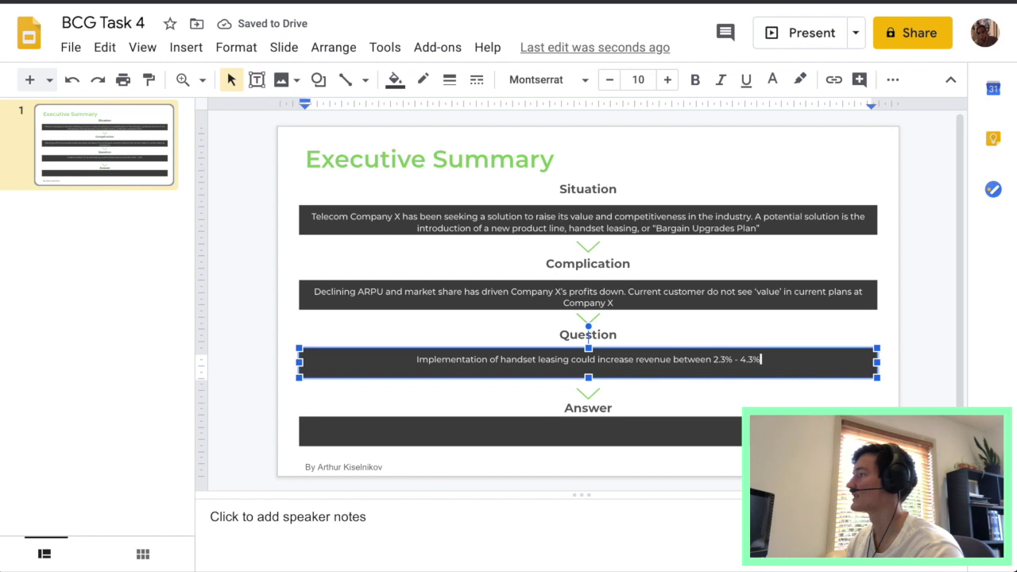
text(, custom)
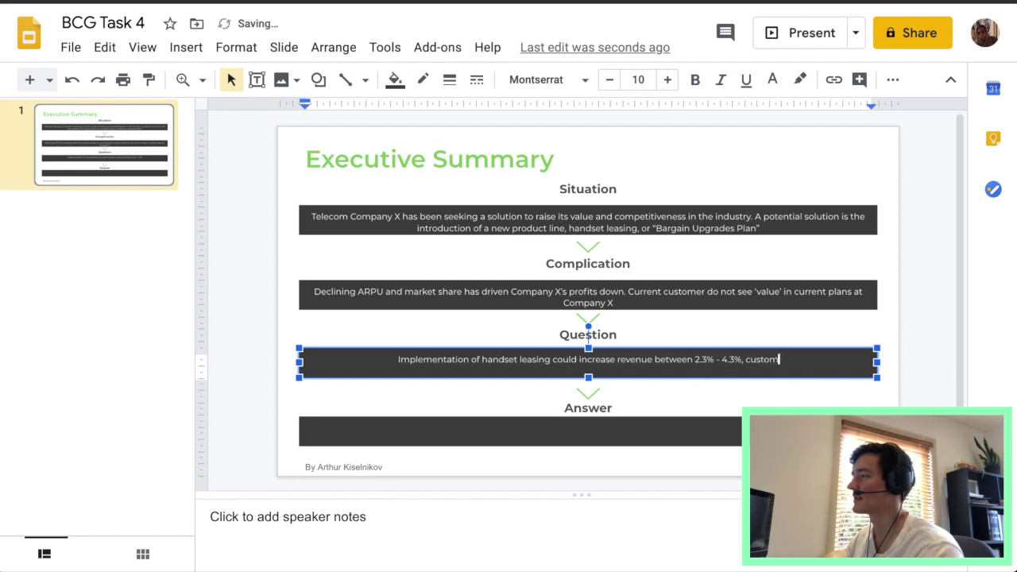
text(er retato)
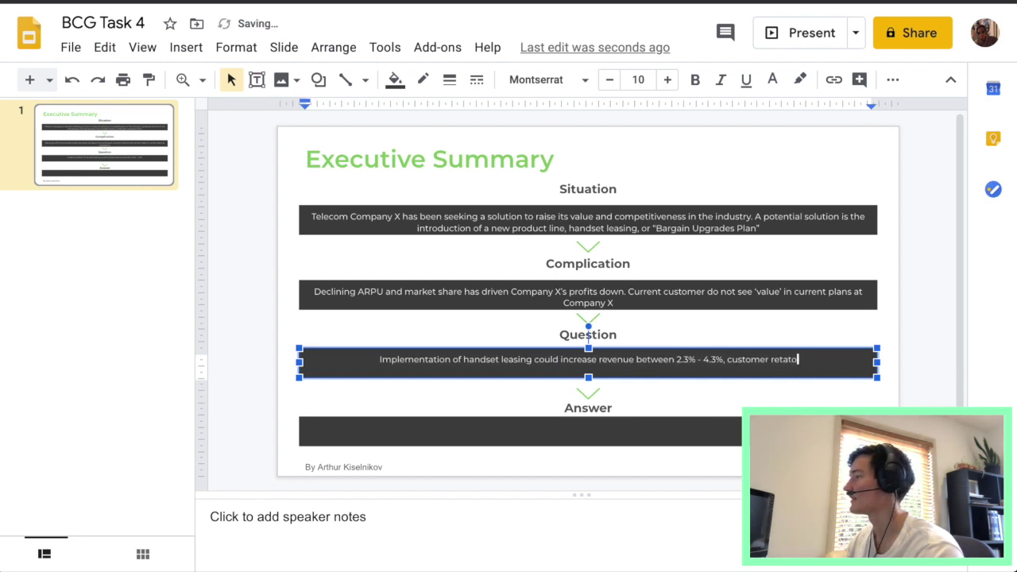
text(tion)
key(BackSpace)
key(BackSpace)
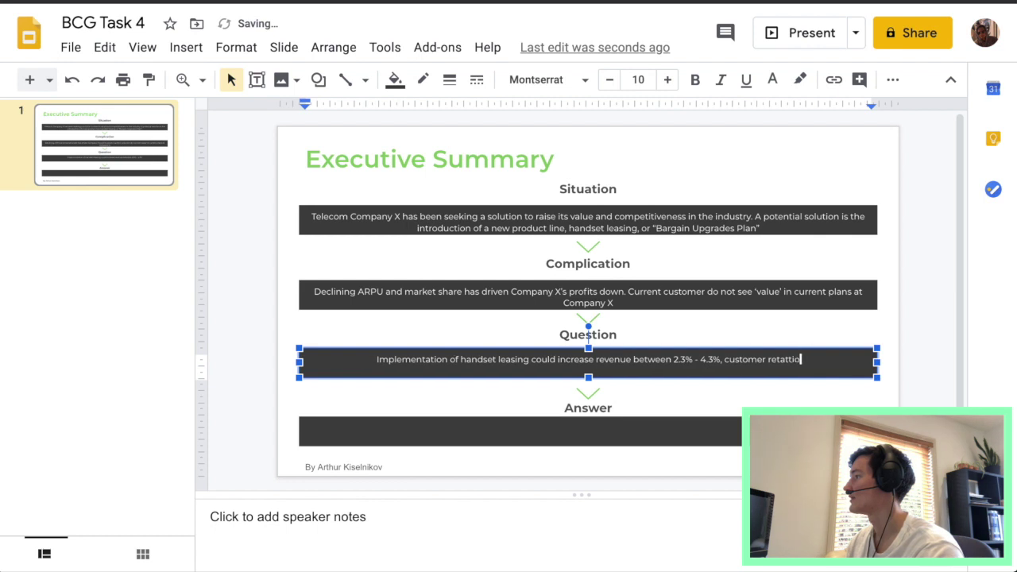
key(BackSpace)
key(BackSpace)
key(BackSpace)
key(BackSpace)
key(BackSpace)
text(tention)
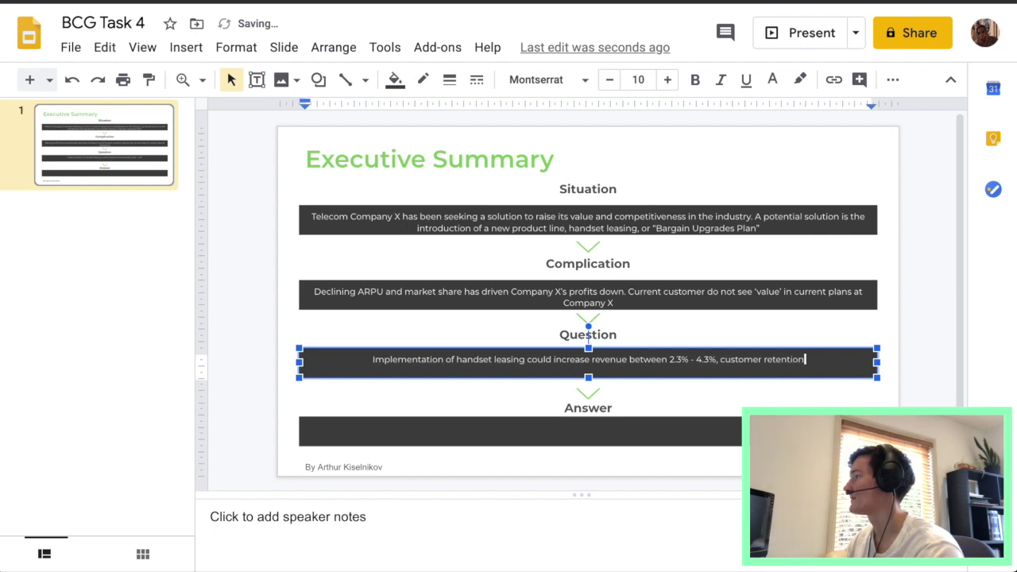
text(, and)
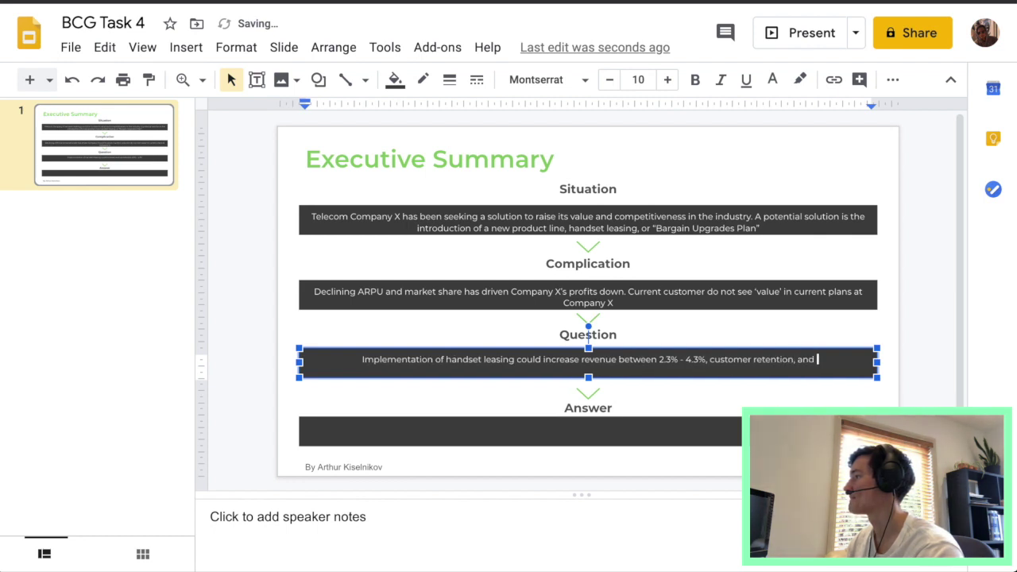
text(Company)
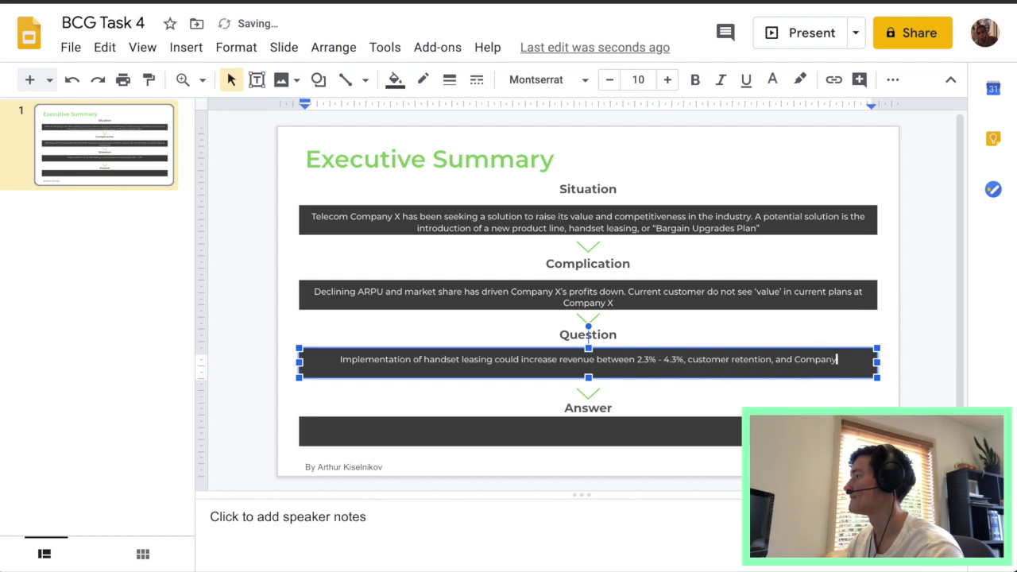
text( X)
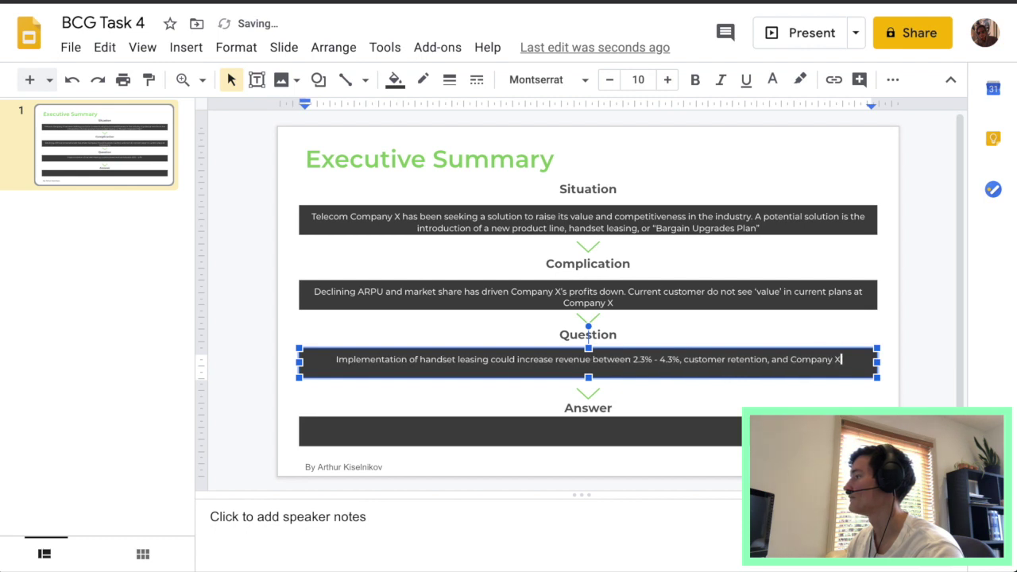
text('s competi)
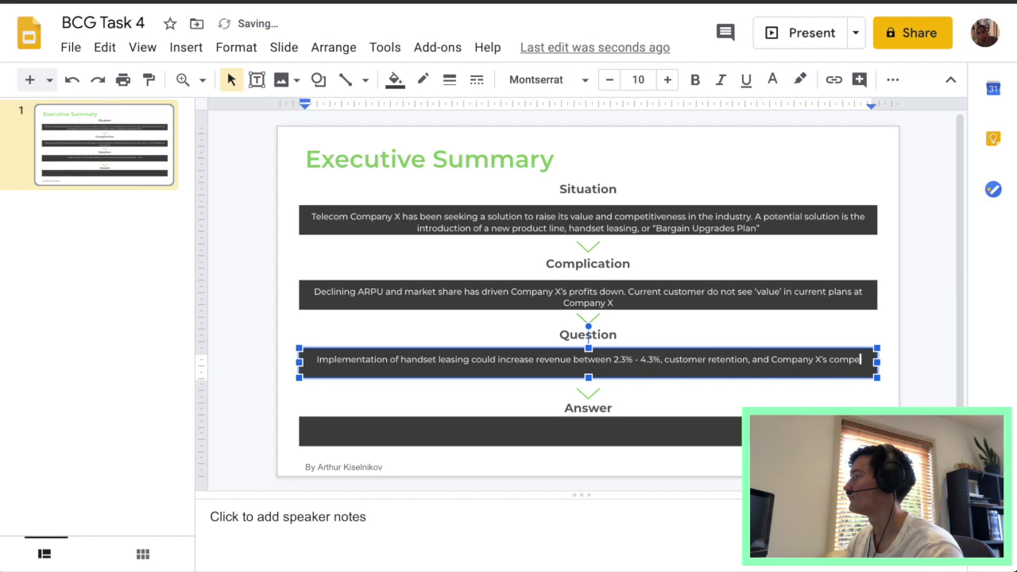
text(tiveness)
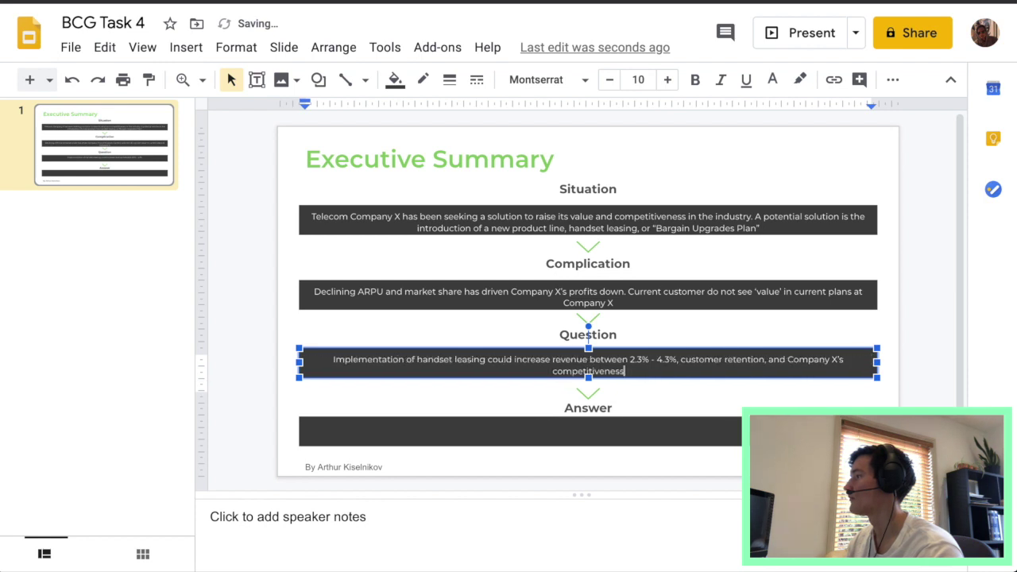
text( in their)
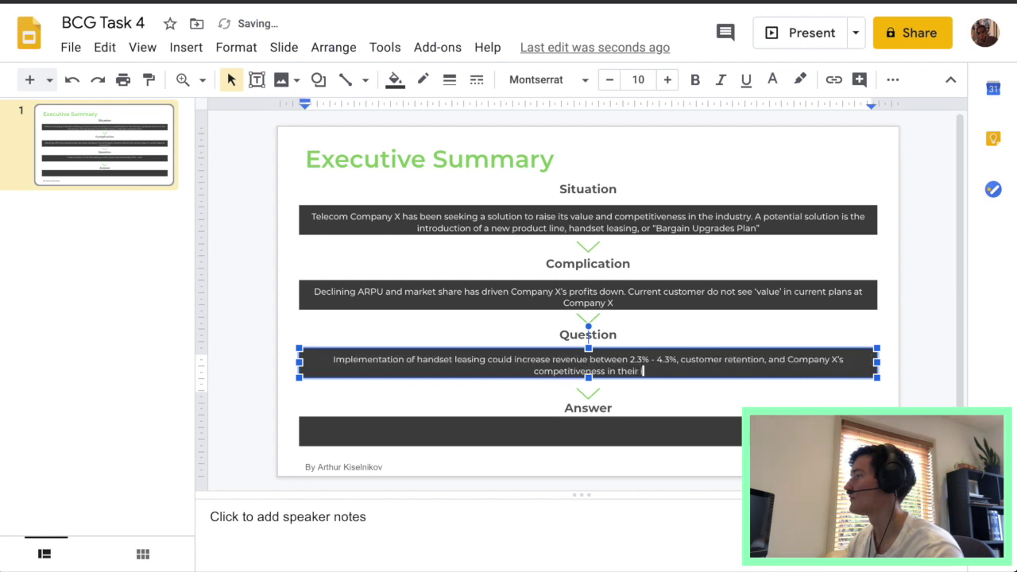
text( industry)
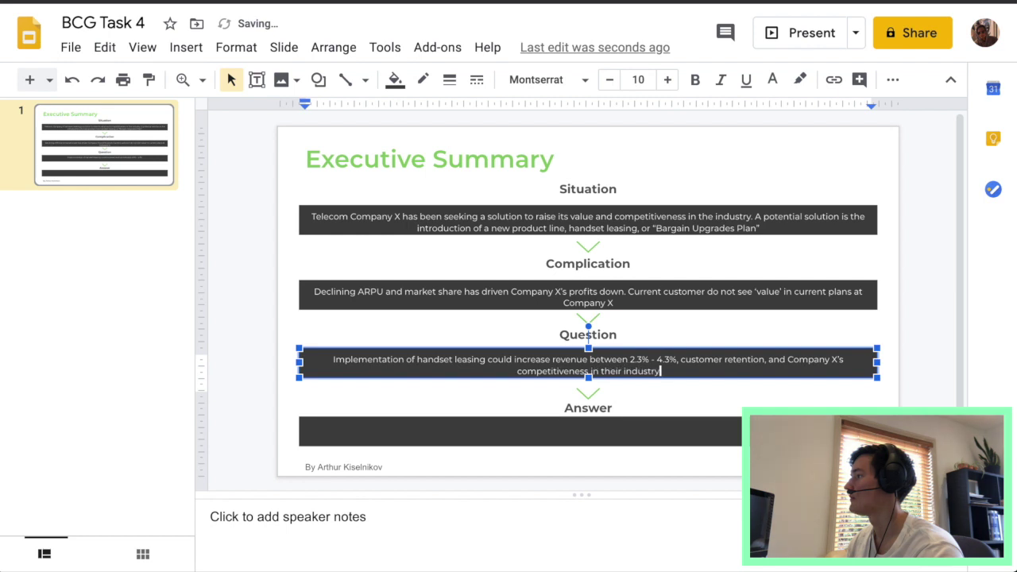
text(. )
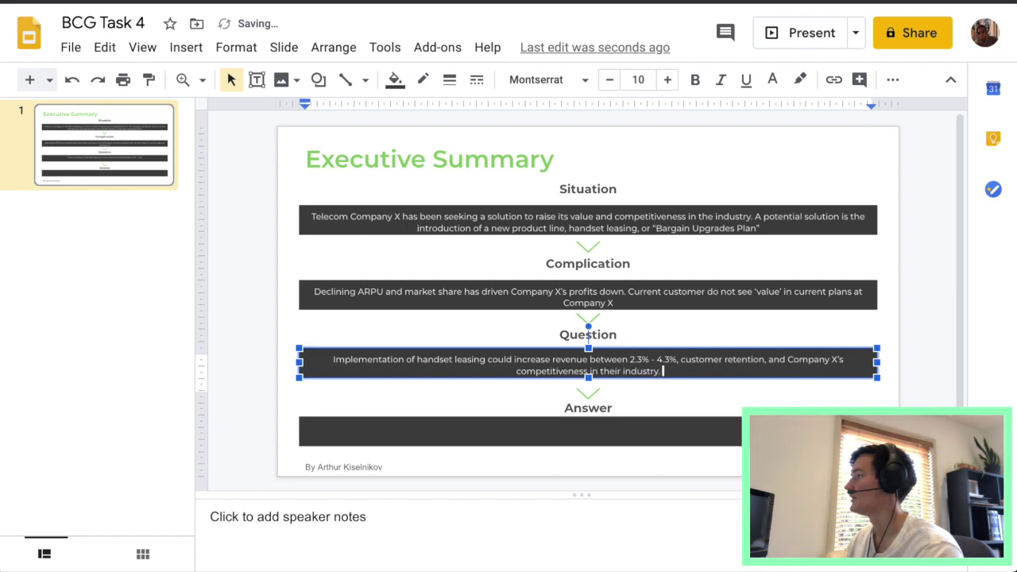
text(BY)
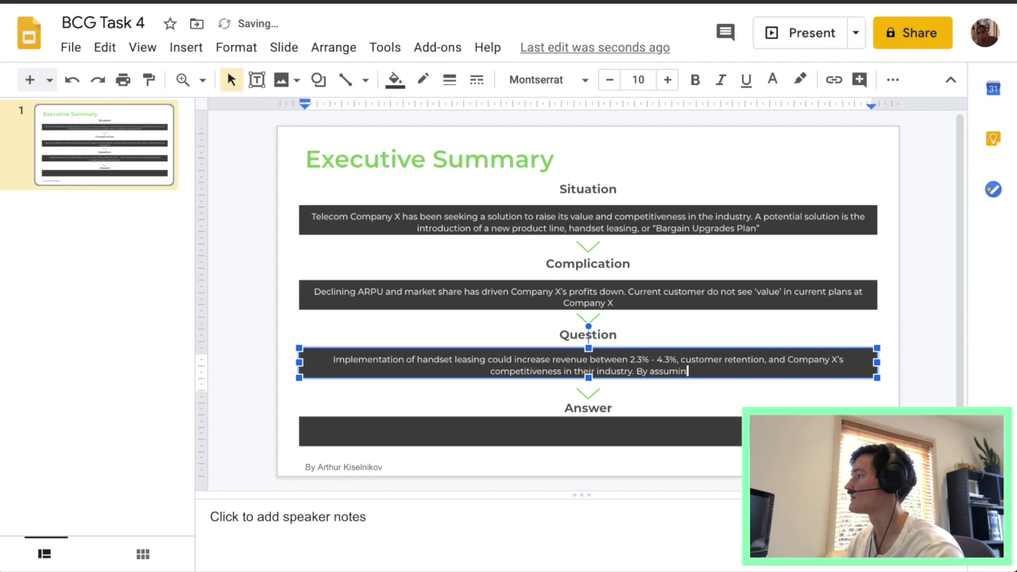
Step: Finish with the assumption that market response to handset leasing will mimic comparable markets
text(market)
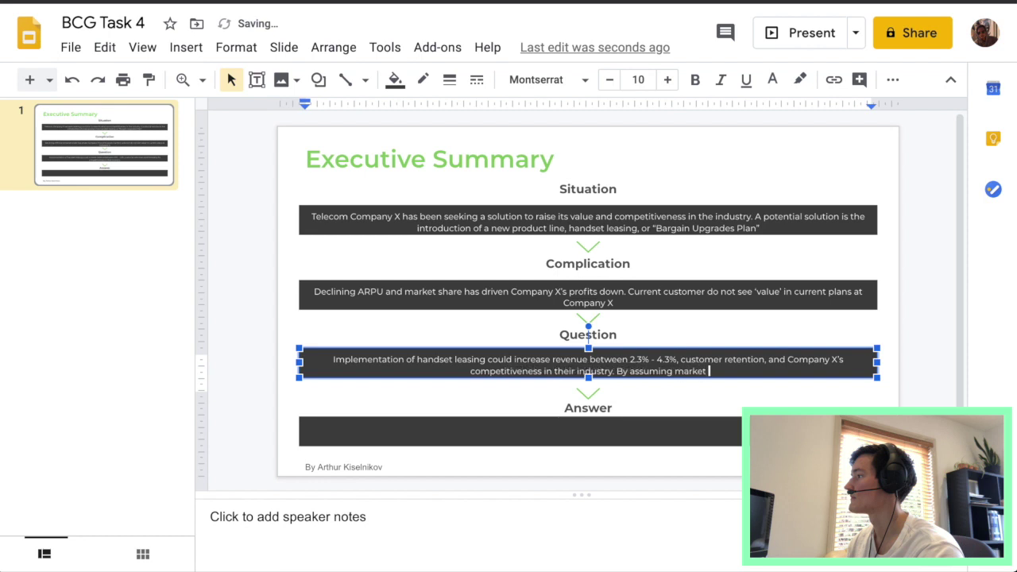
text( resposn)
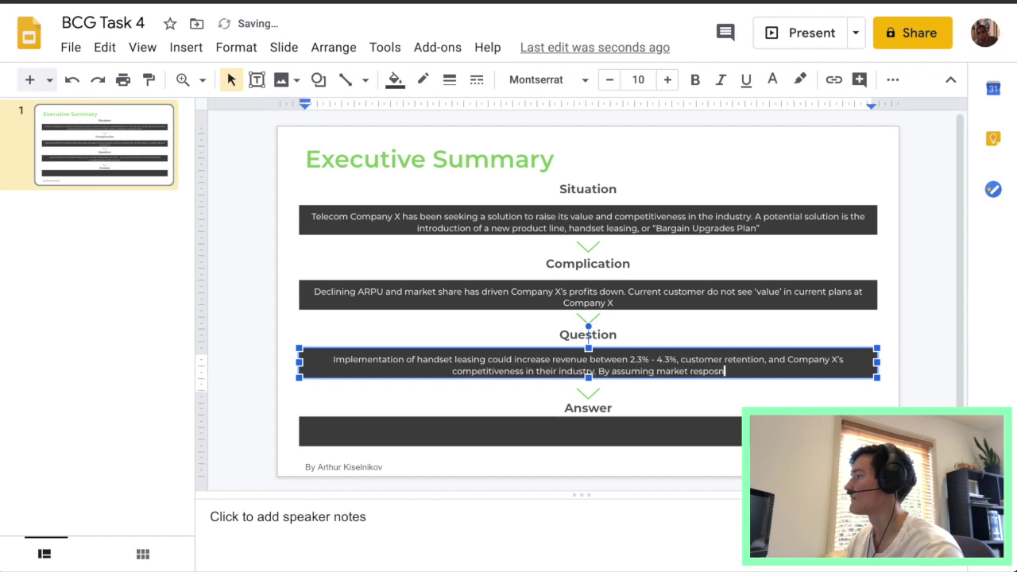
text(ons)
key(BackSpace)
key(BackSpace)
text(nse to ha)
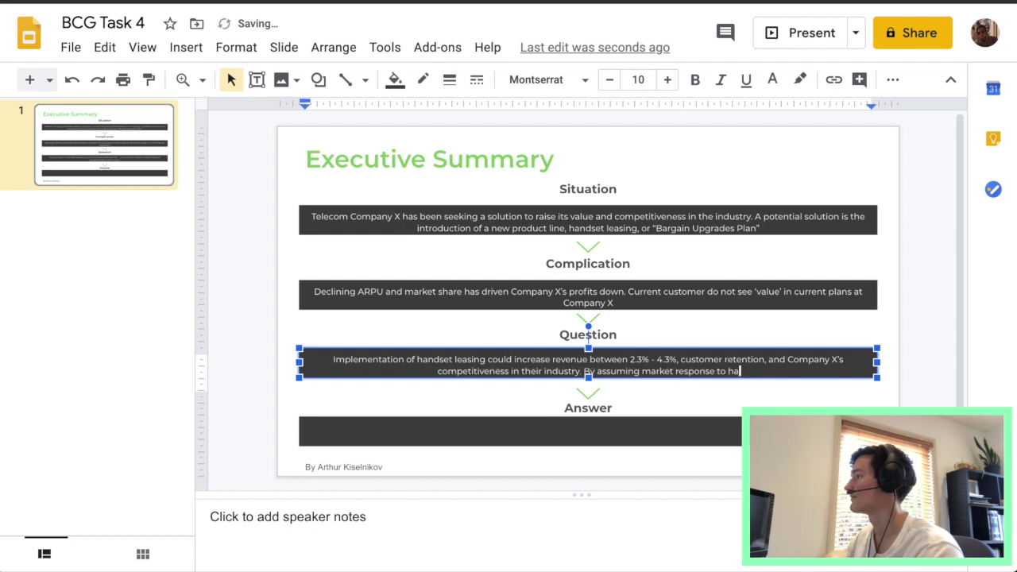
text(ndset le)
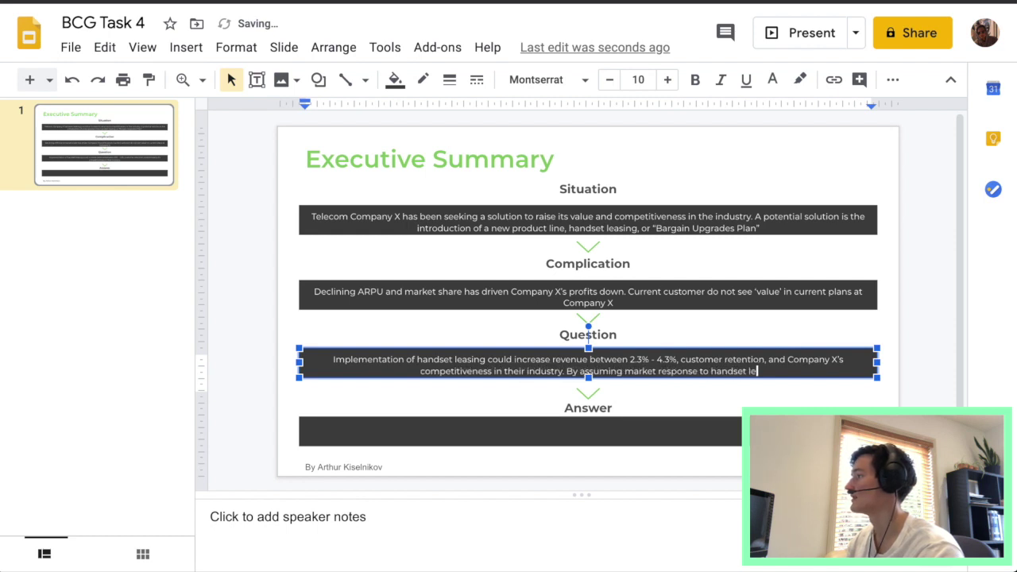
text(asing will )
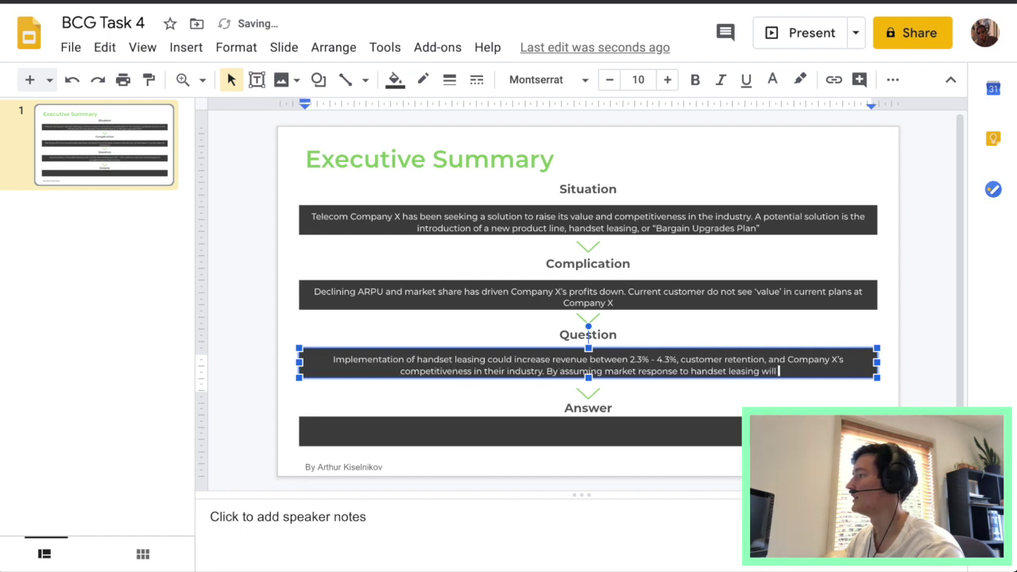
text(min)
key(BackSpace)
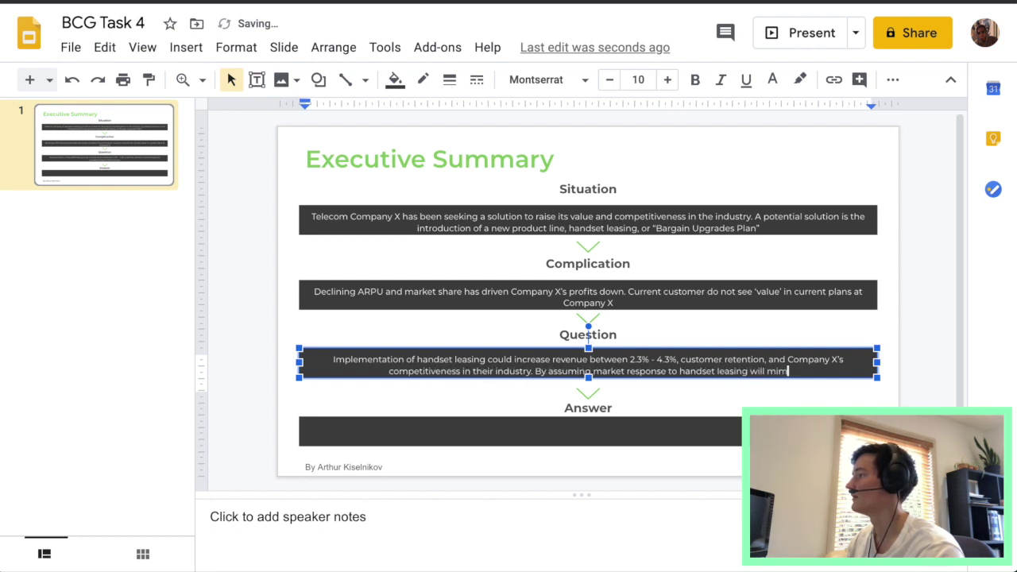
text(mic co)
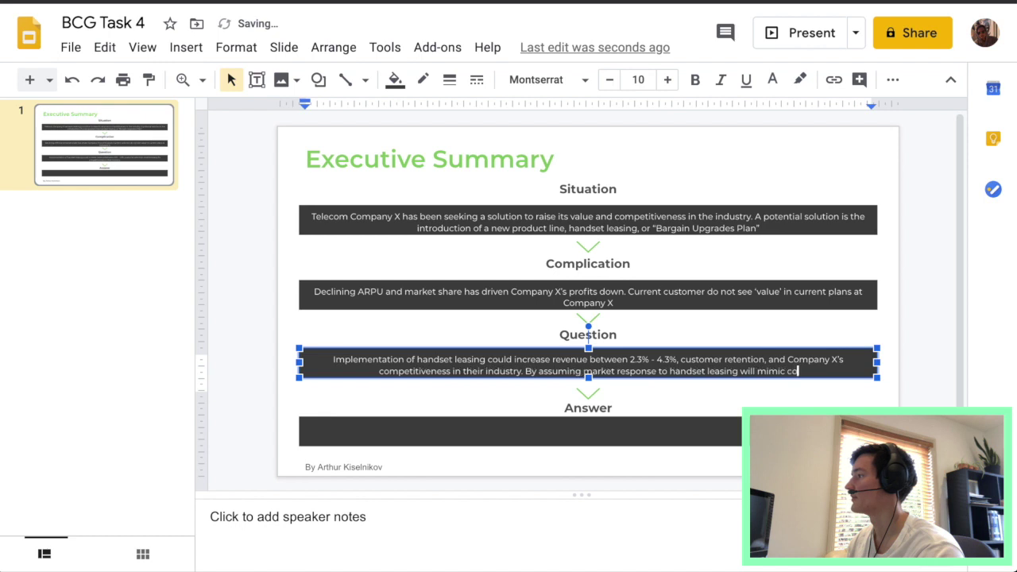
text(mparable ma)
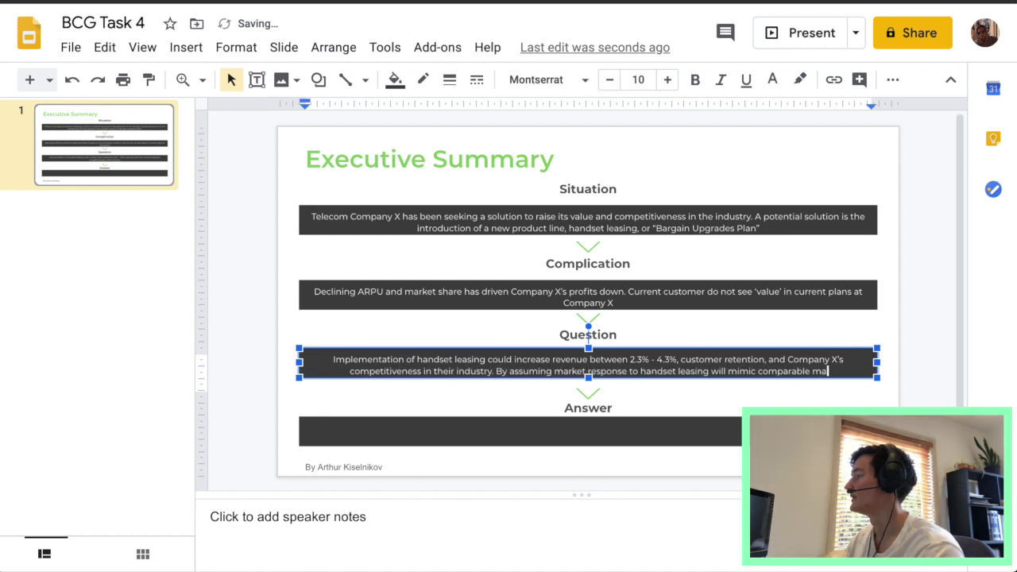
text(rket)
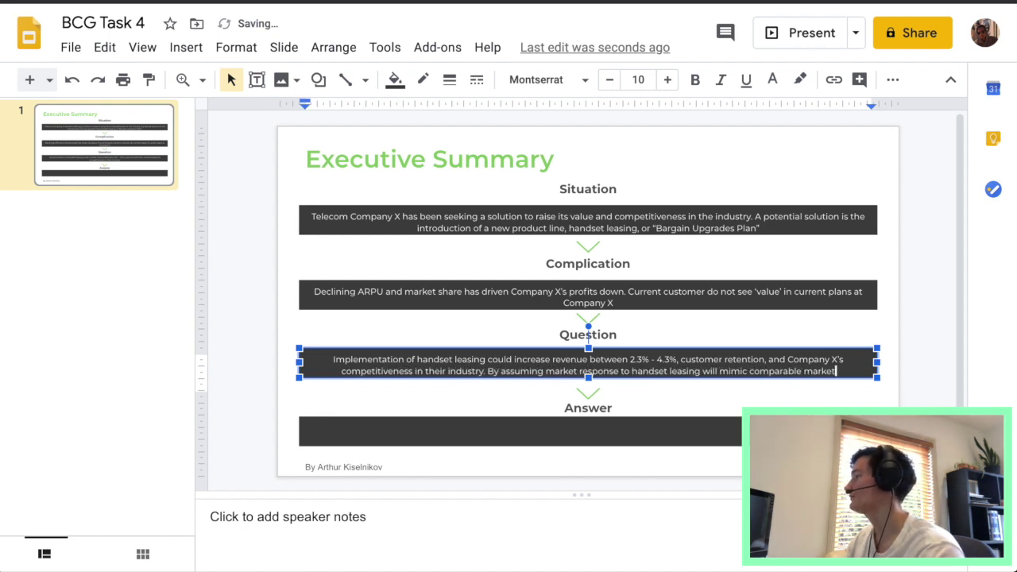
text(s)
click(648, 429)
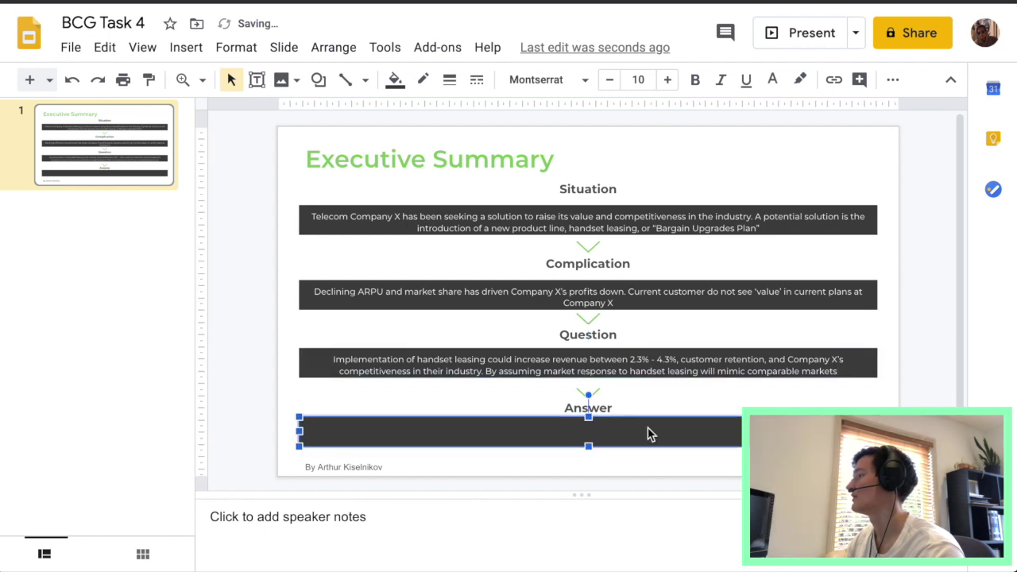
Step: Replace the pasted Answer text with introducing the "Bargain Upgrades Plan", targeting customers under 30
key(ctrl+v)
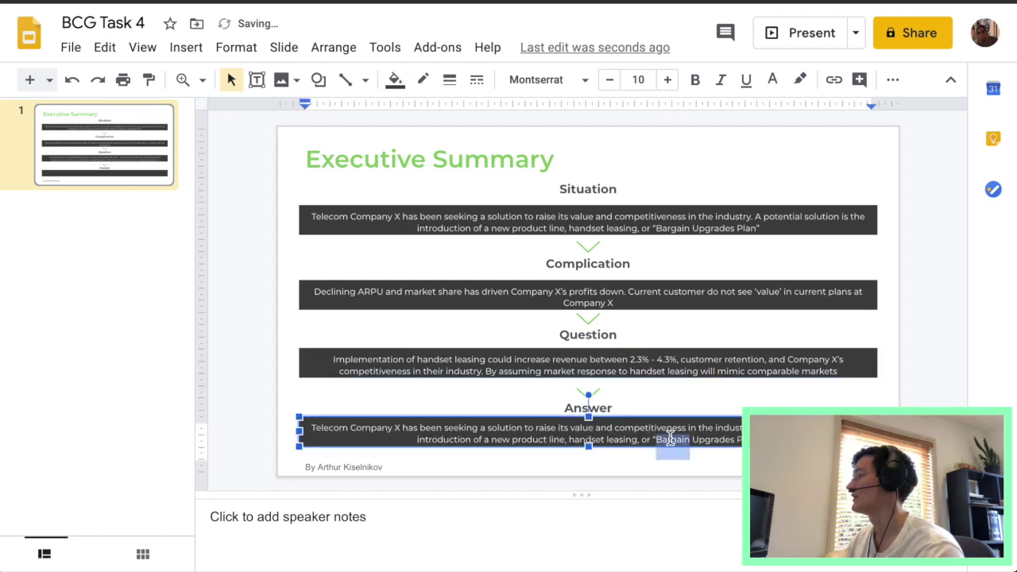
key(ctrl+a)
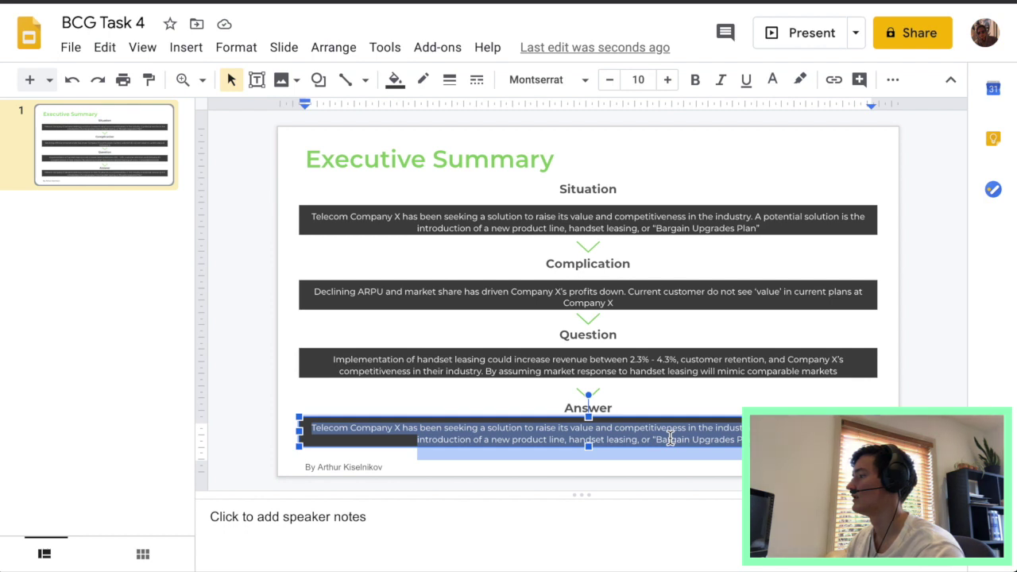
text(IN)
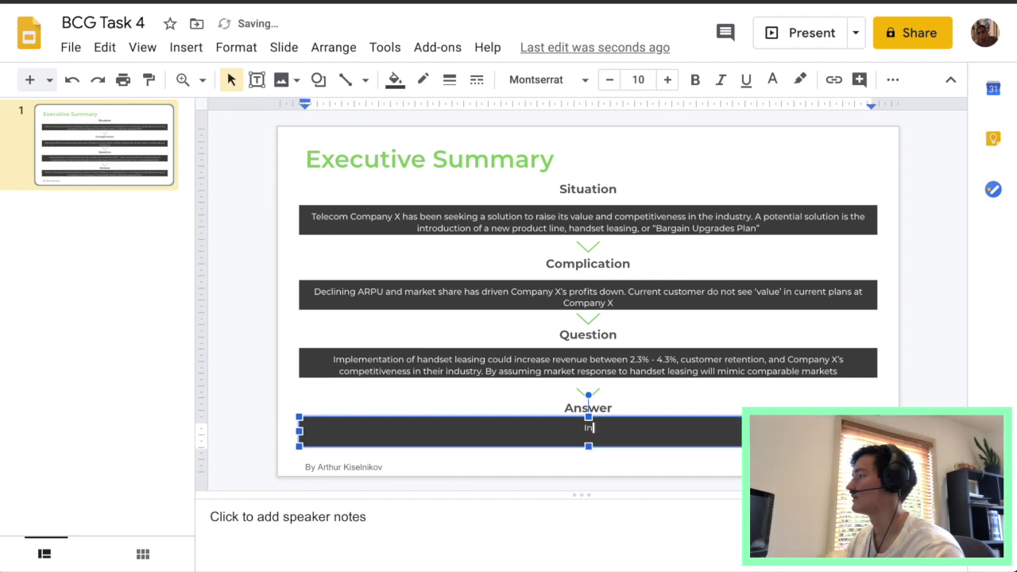
text(troduce )
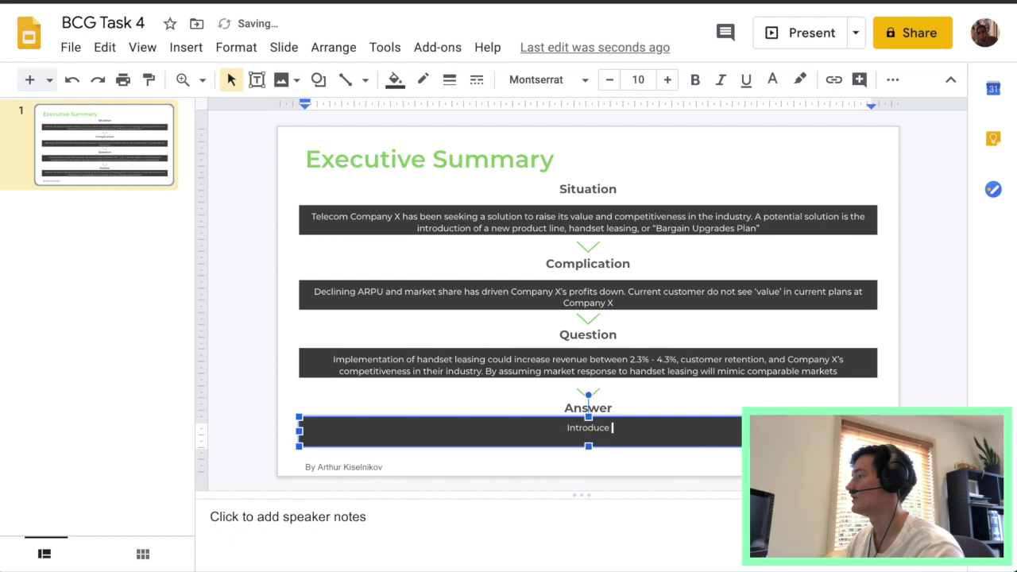
text("Bar)
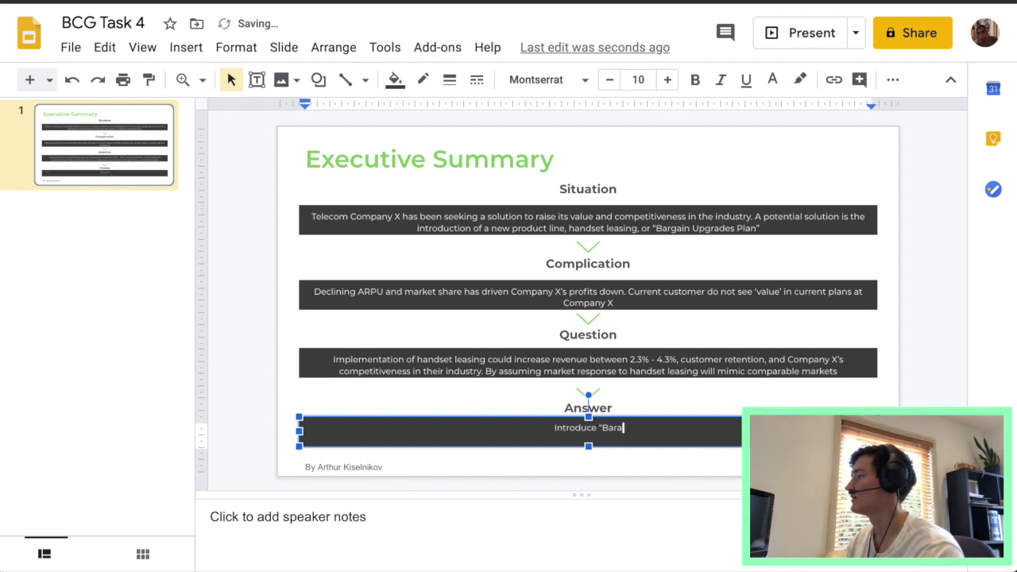
text(gain)
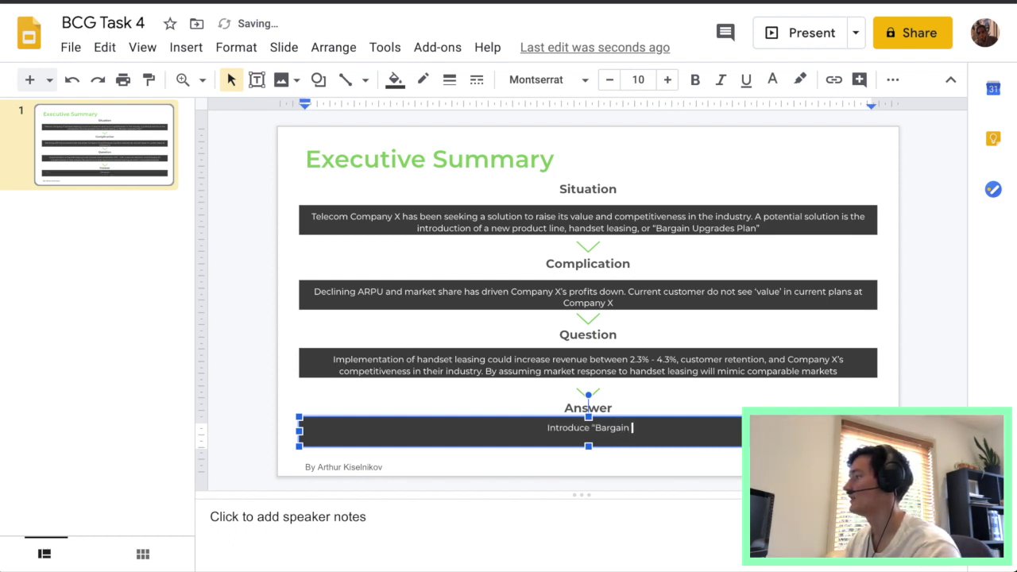
text( Upgrades)
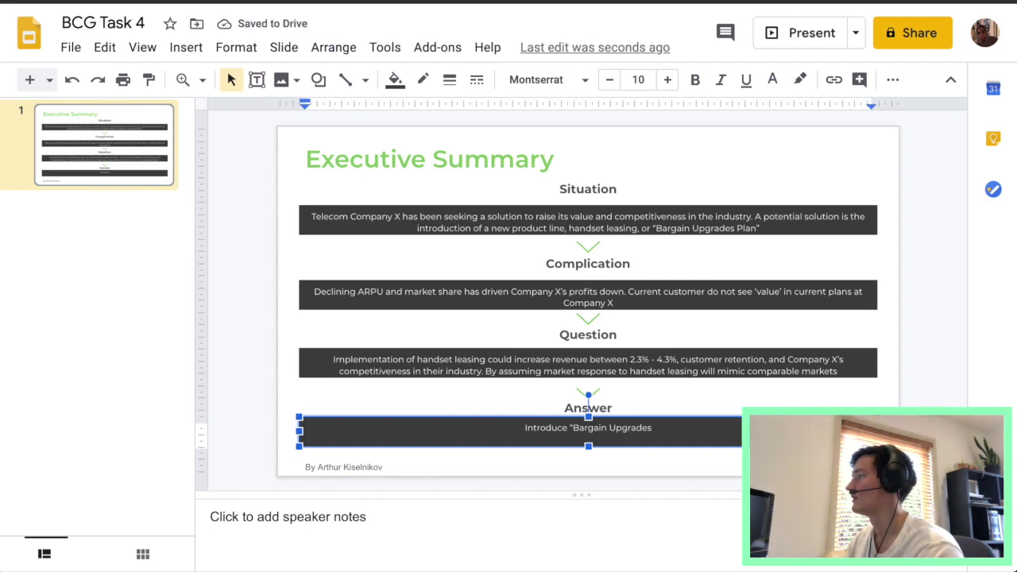
text( Plna)
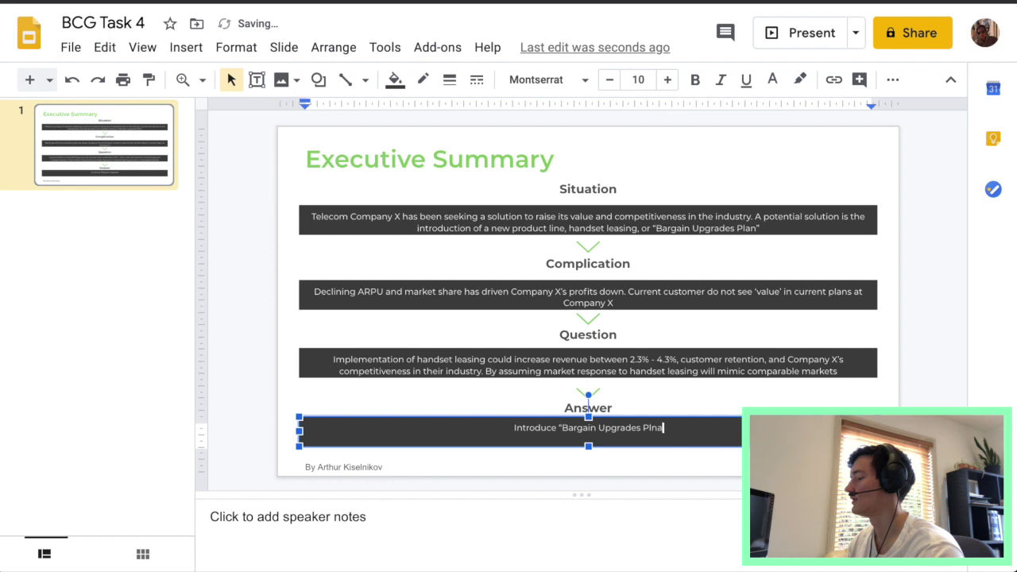
key(BackSpace)
key(BackSpace)
key(BackSpace)
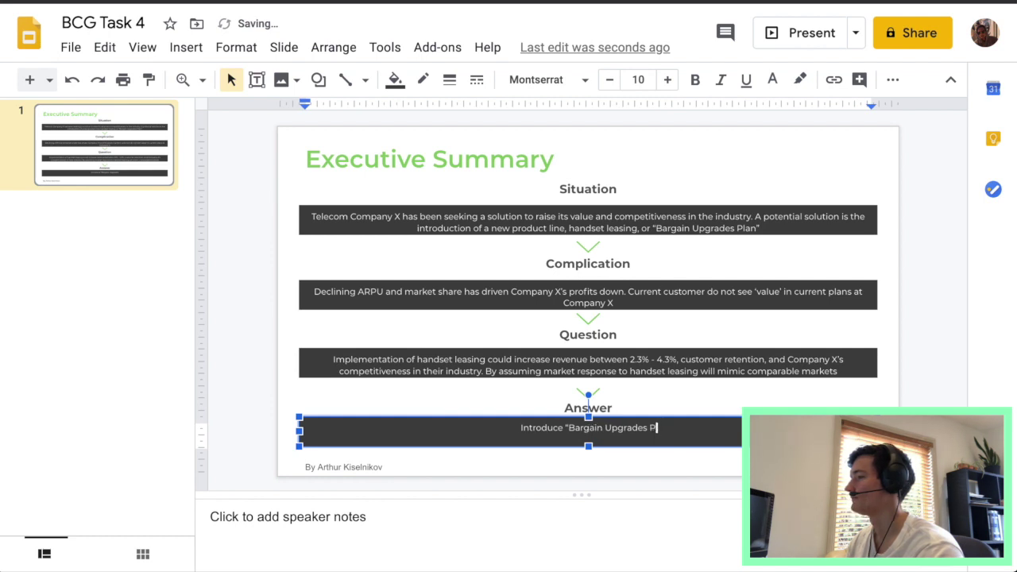
text(lan")
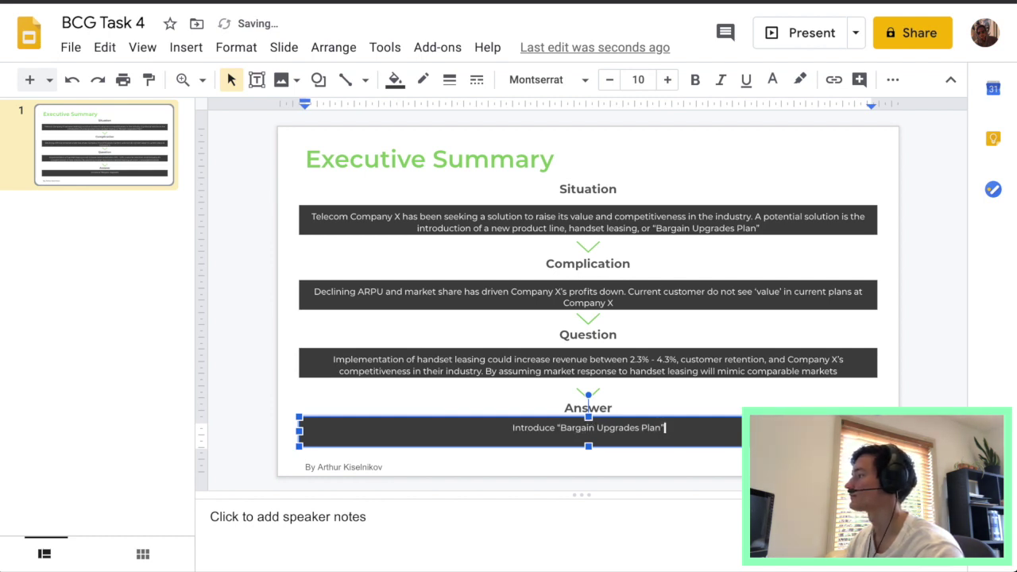
text(. Wi)
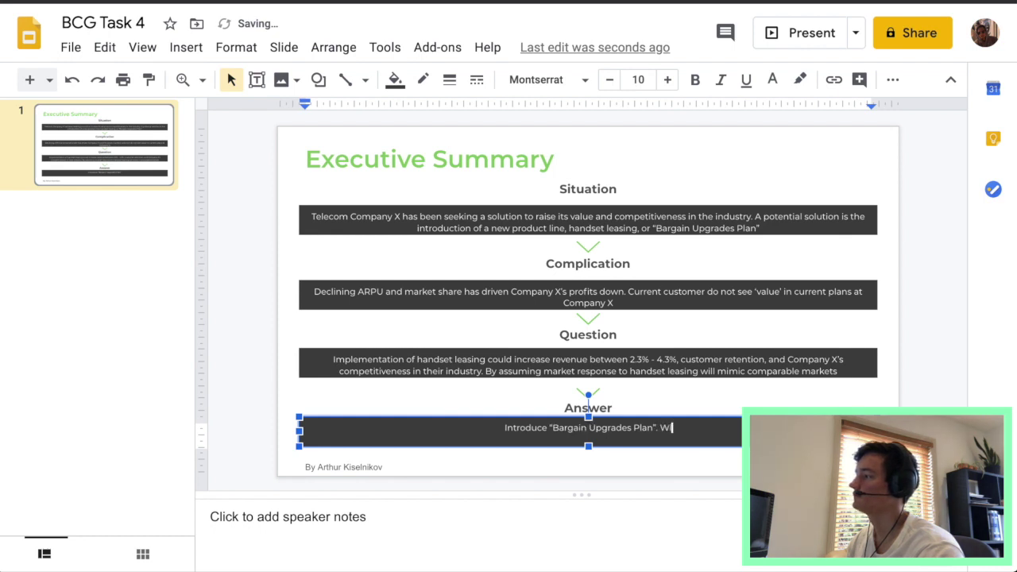
text(th a m)
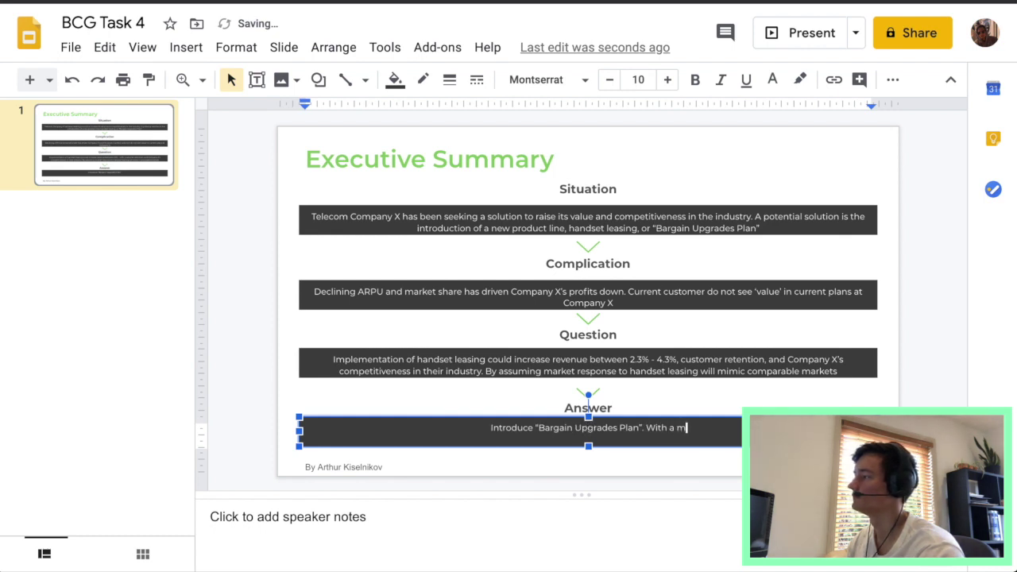
text(arketing foc)
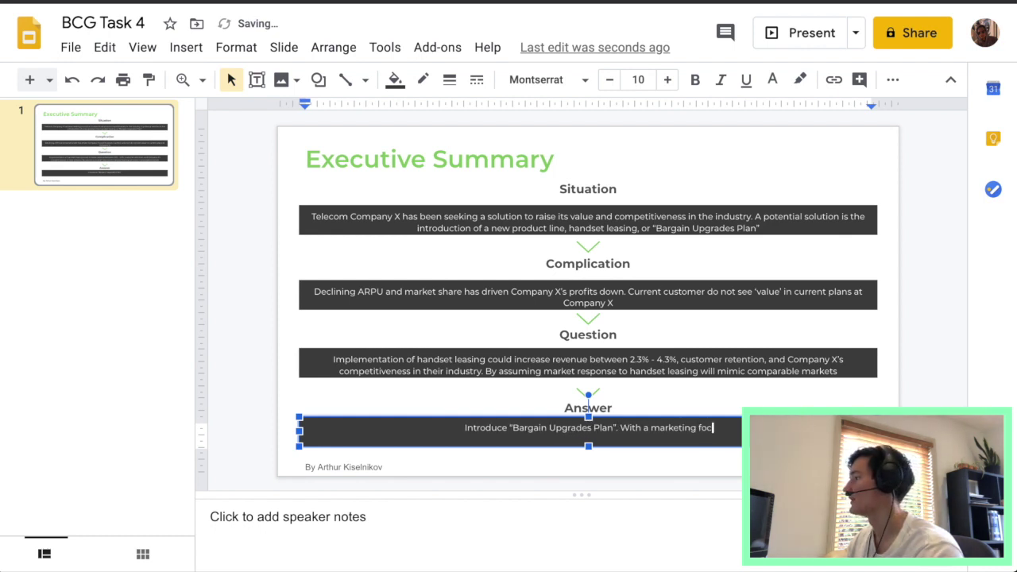
text(us on cus)
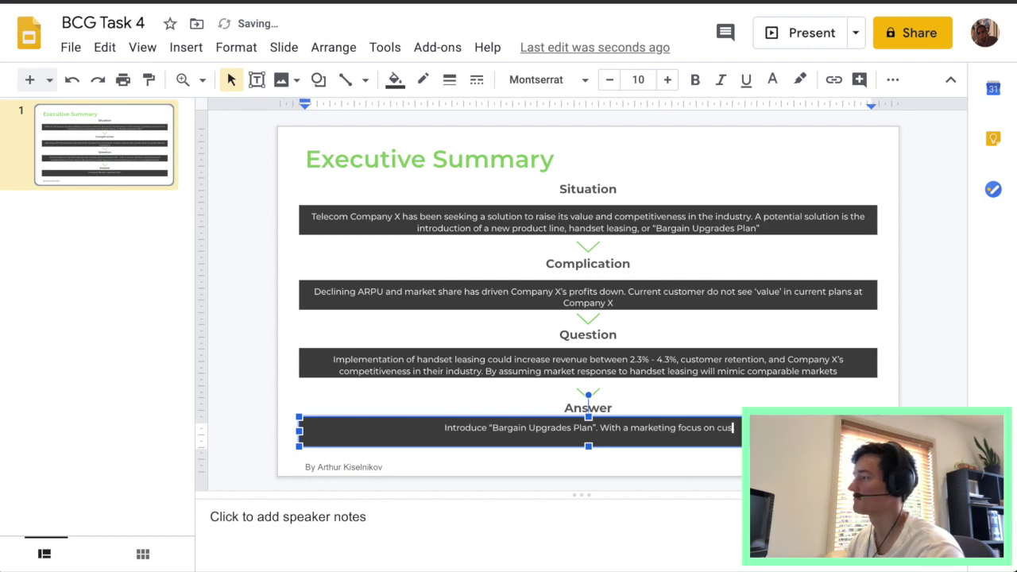
text(tomers )
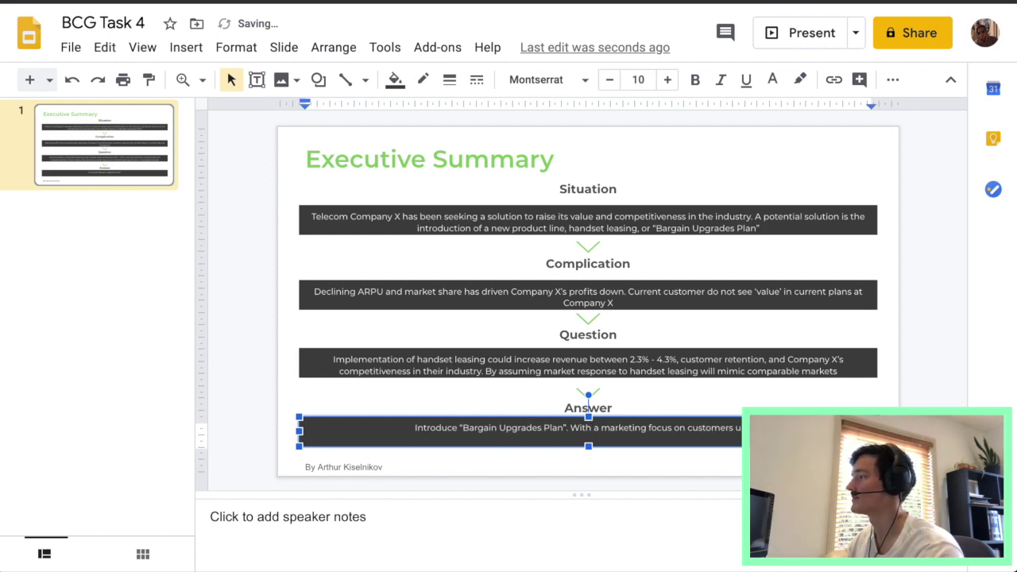
text(un)
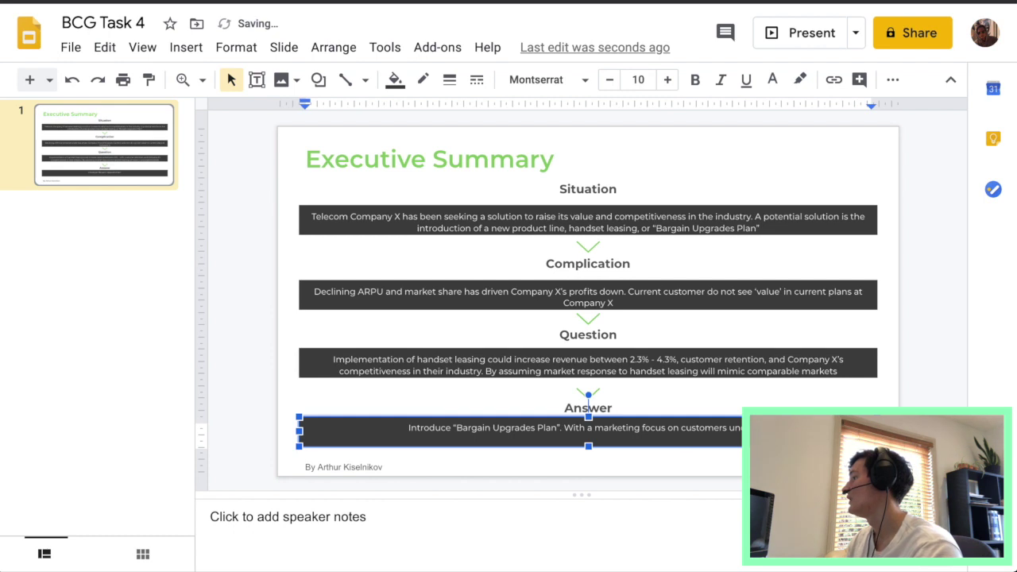
text(der 30)
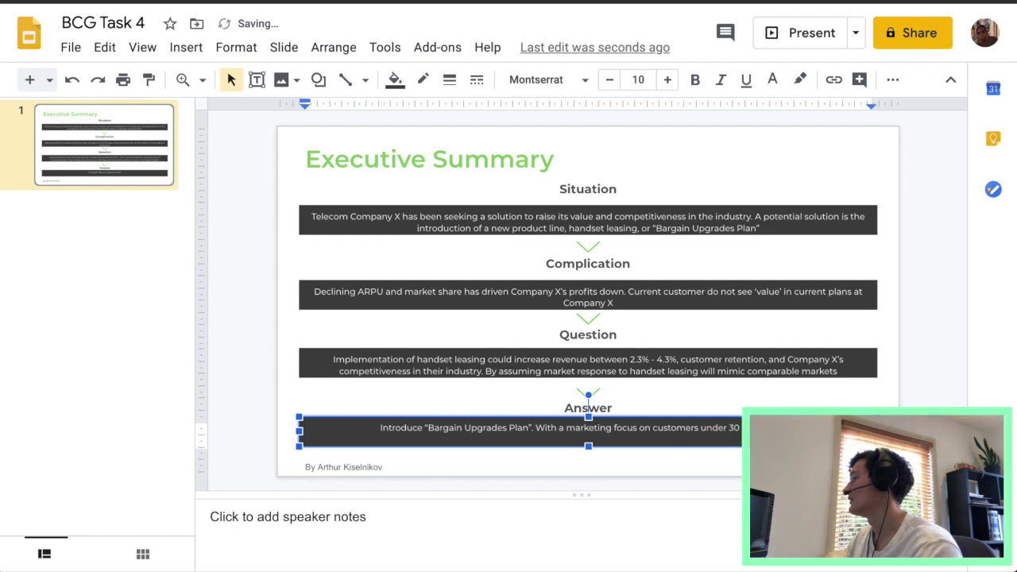
text( than)
Step: End the Answer with bringing higher value to Company X, capitalising 'Company' and adding a period
key(BackSpace)
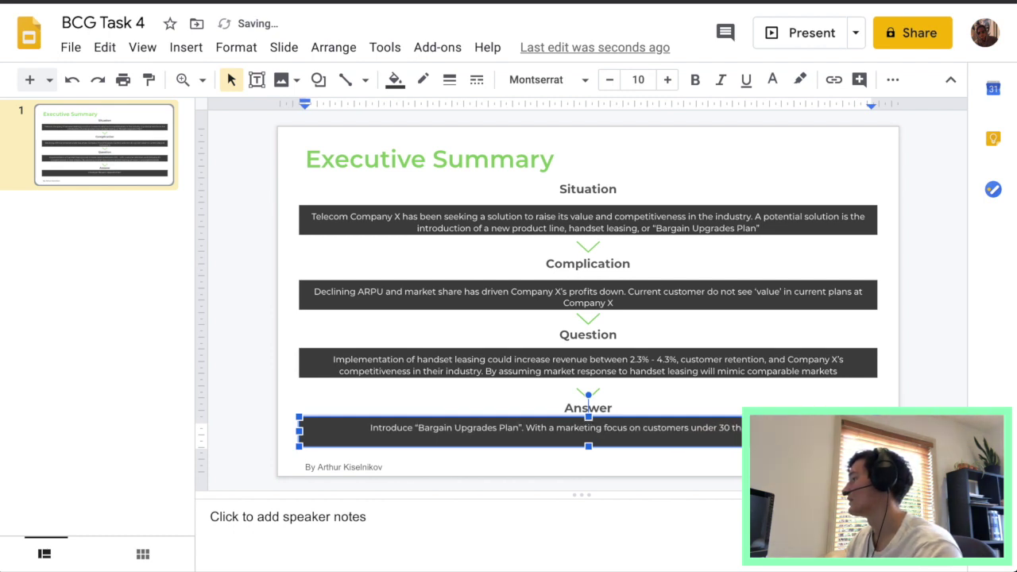
text(t a)
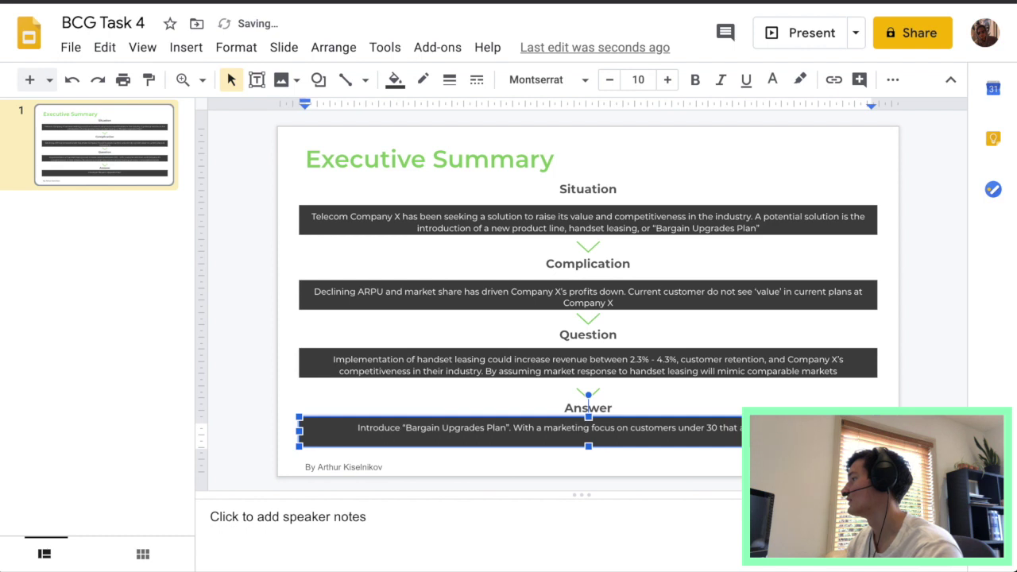
text(re looking for new)
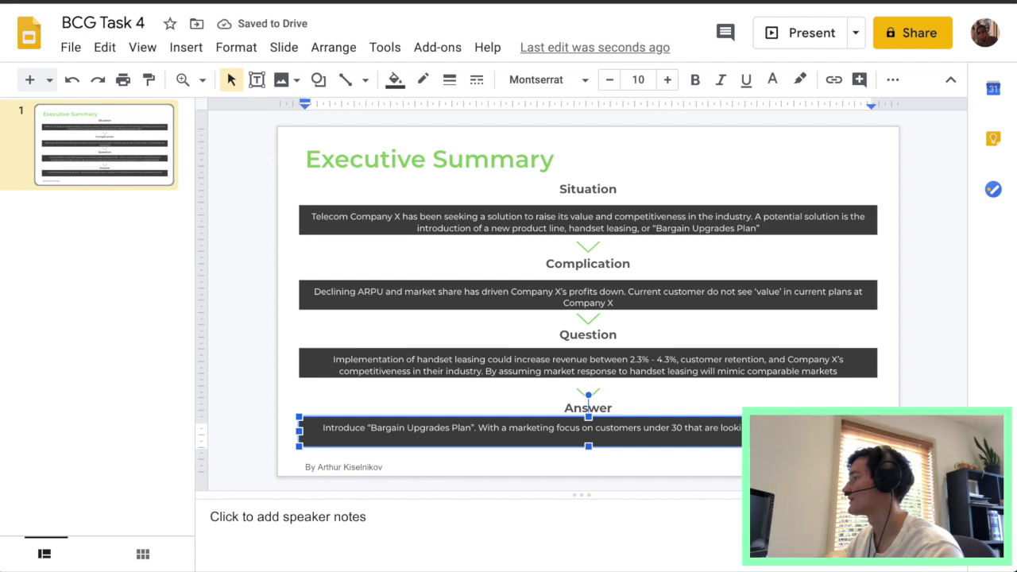
text( hands)
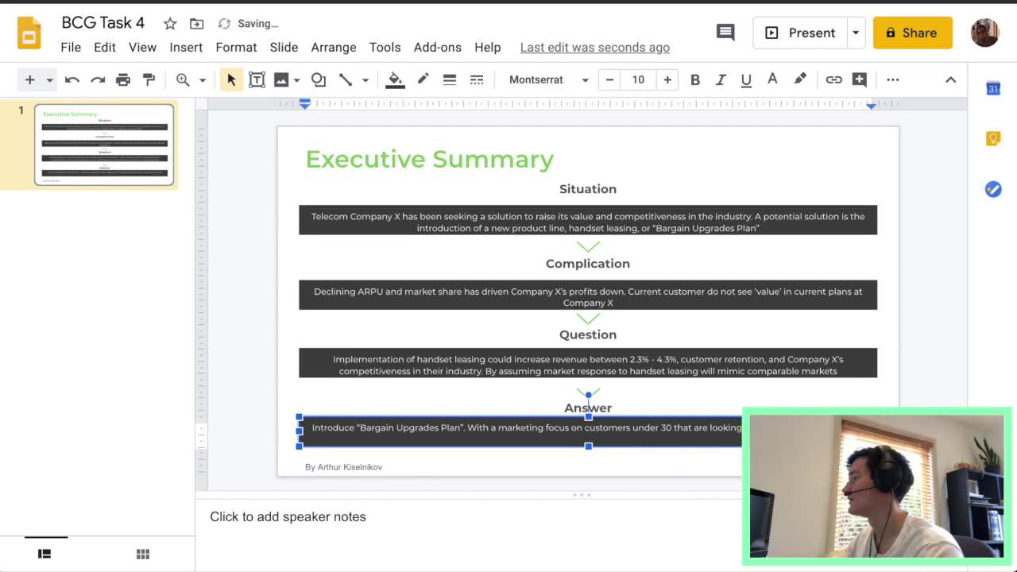
text(et plan )
text(is likely)
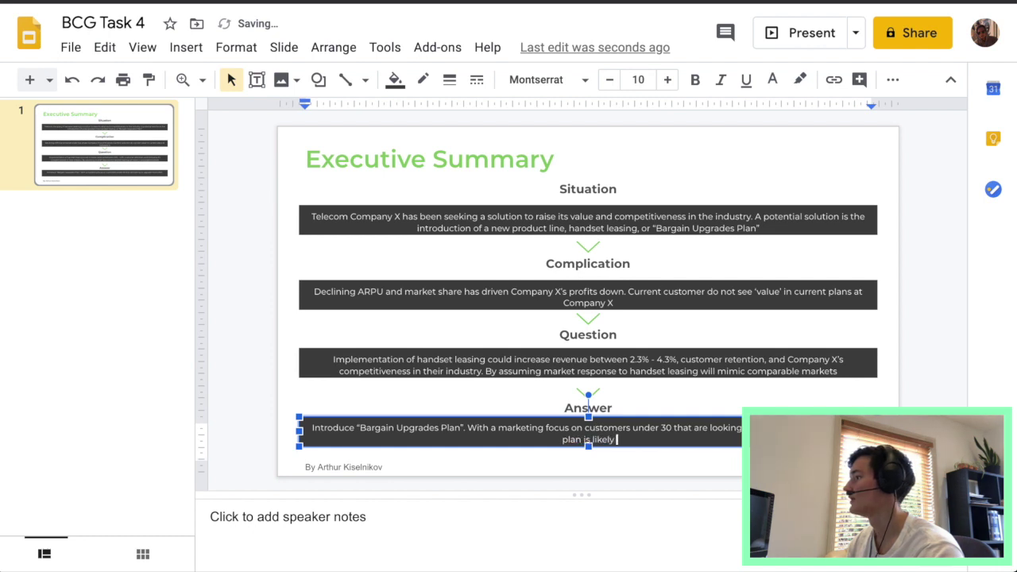
text( to bring high)
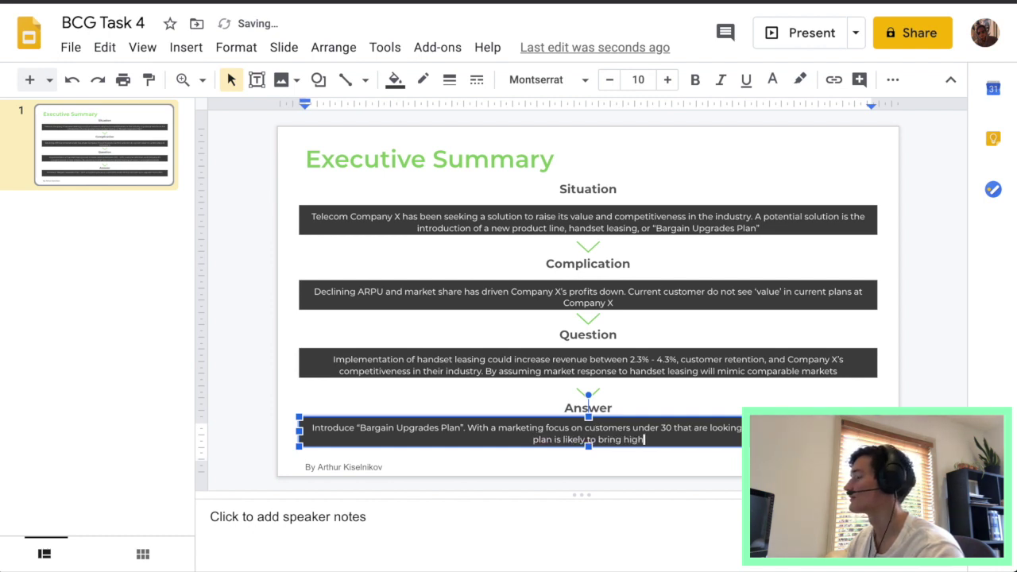
text(er v)
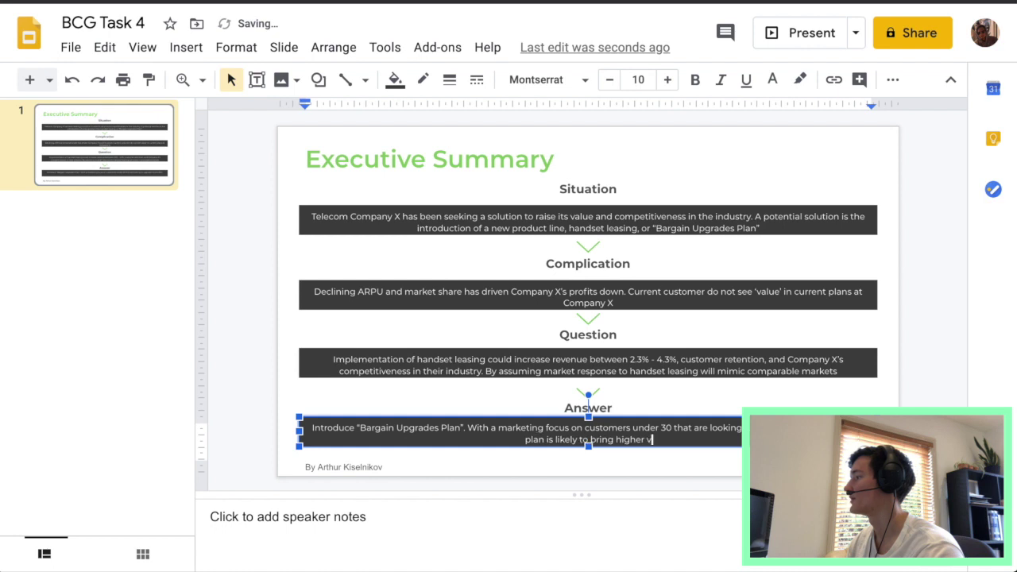
text(alue to com)
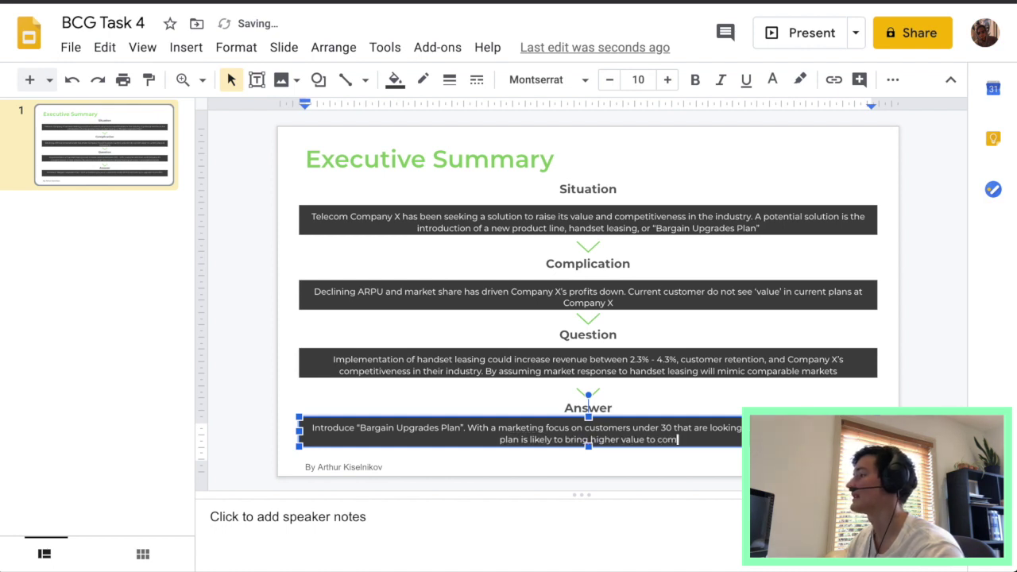
text(pany X)
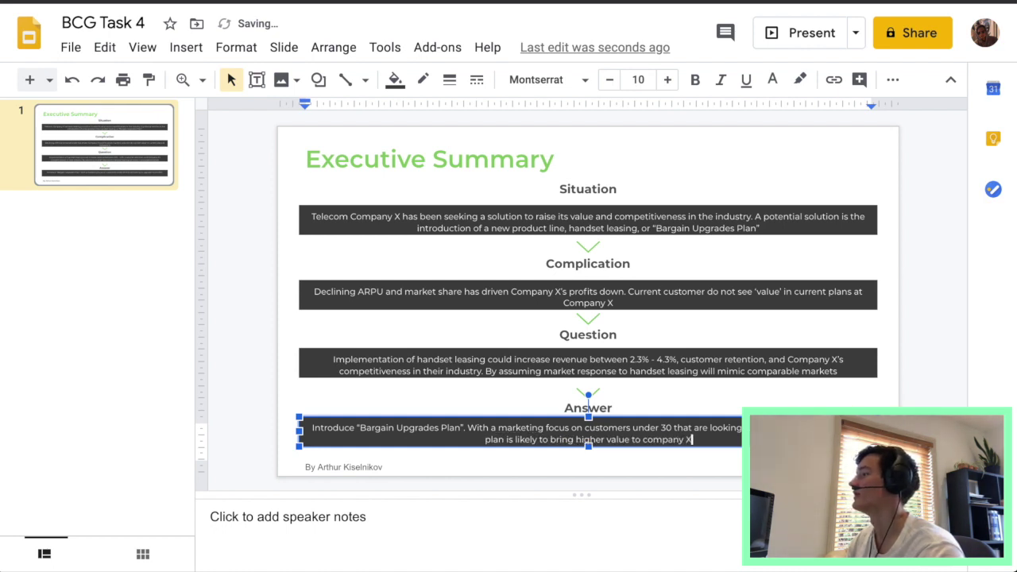
double_click(672, 442)
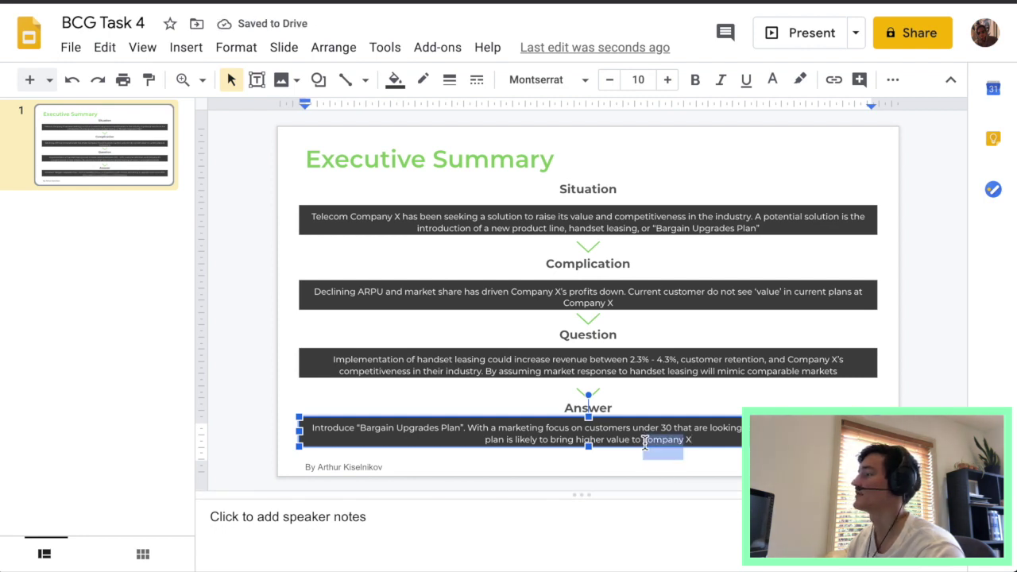
text(Company)
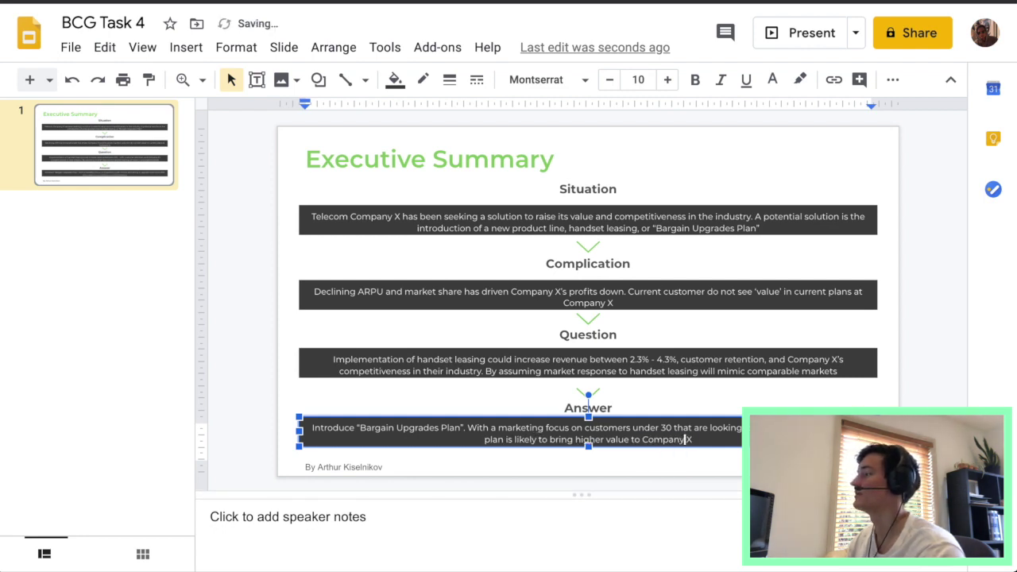
click(700, 442)
text(.)
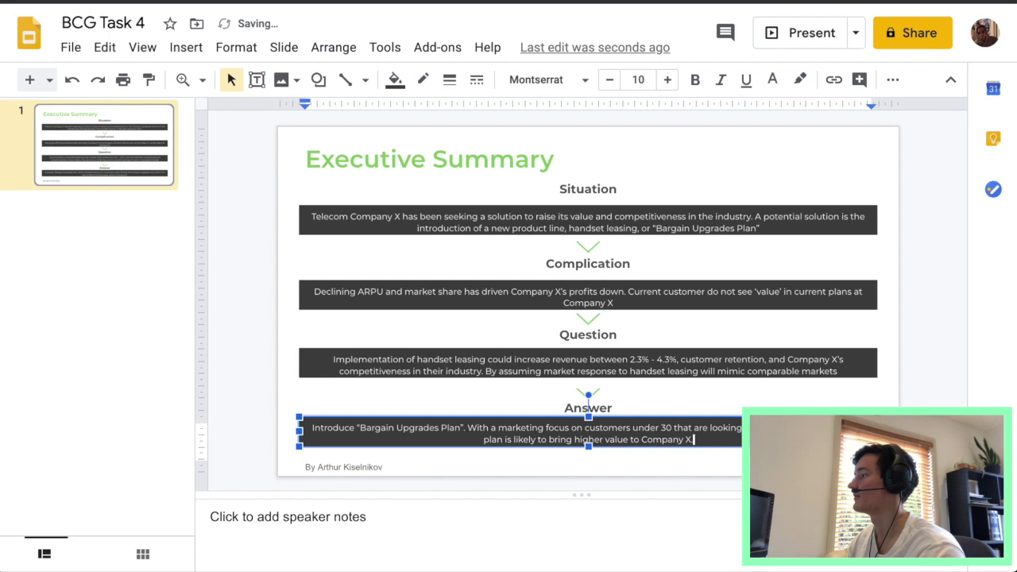
click(901, 401)
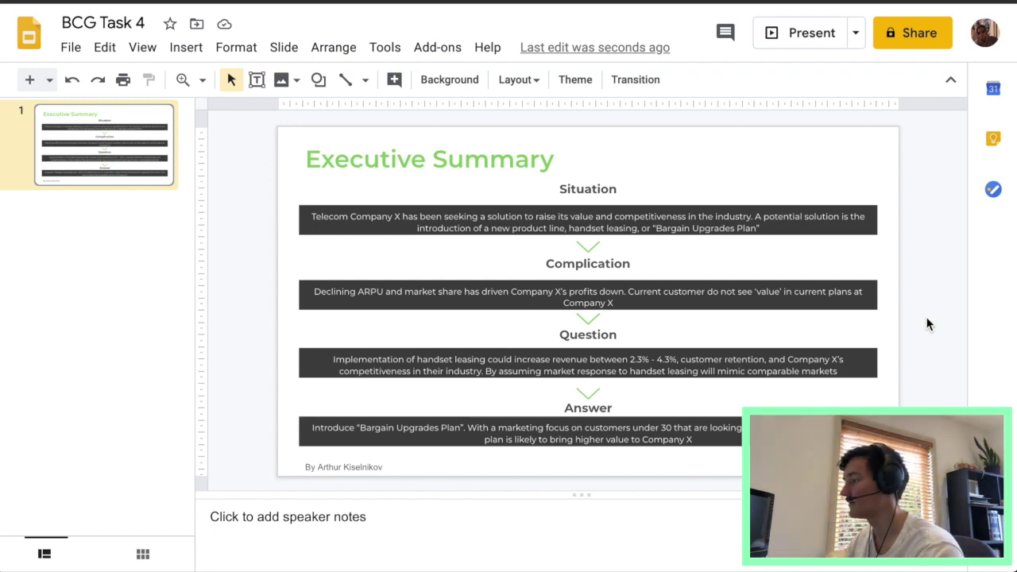
Step: Drag the speaker notes divider to the bottom so the slide fills the editor
drag(582, 494, 582, 566)
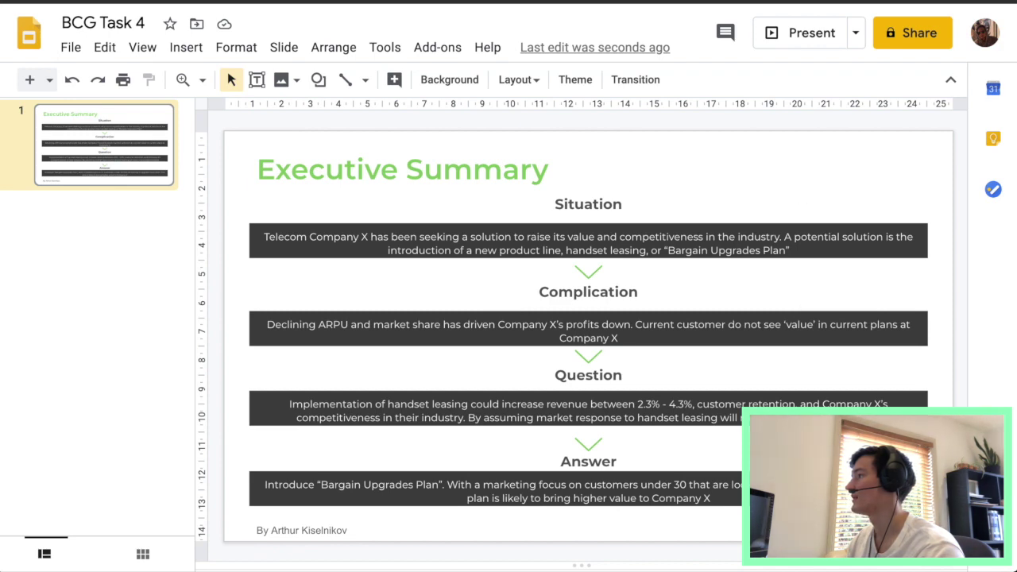
Step: Read through the Task 5 instructions, highlighting the issues and mitigation items
scroll(668, 133, down, 3)
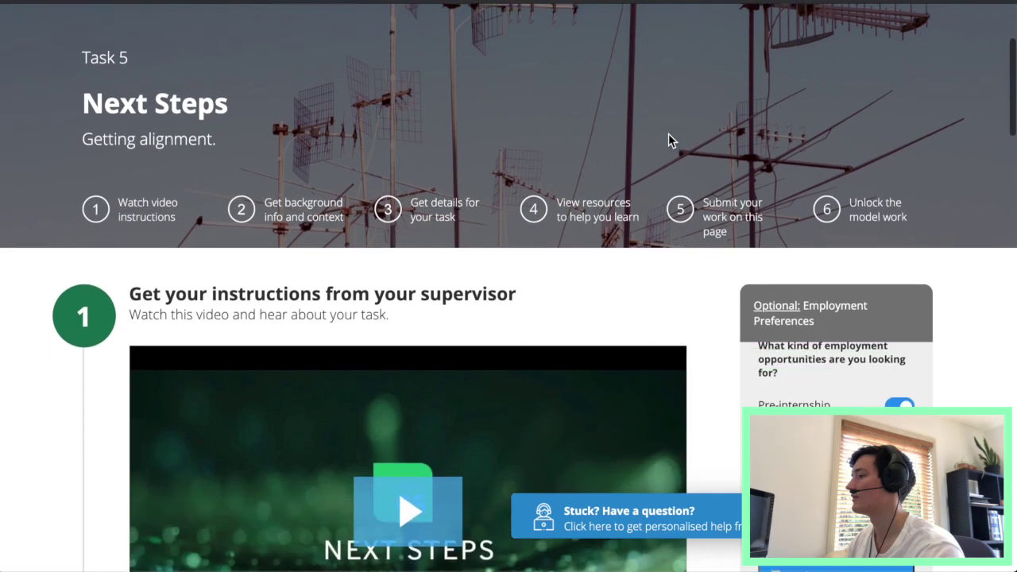
scroll(701, 284, down, 2)
scroll(701, 284, down, 2)
scroll(701, 284, down, 5)
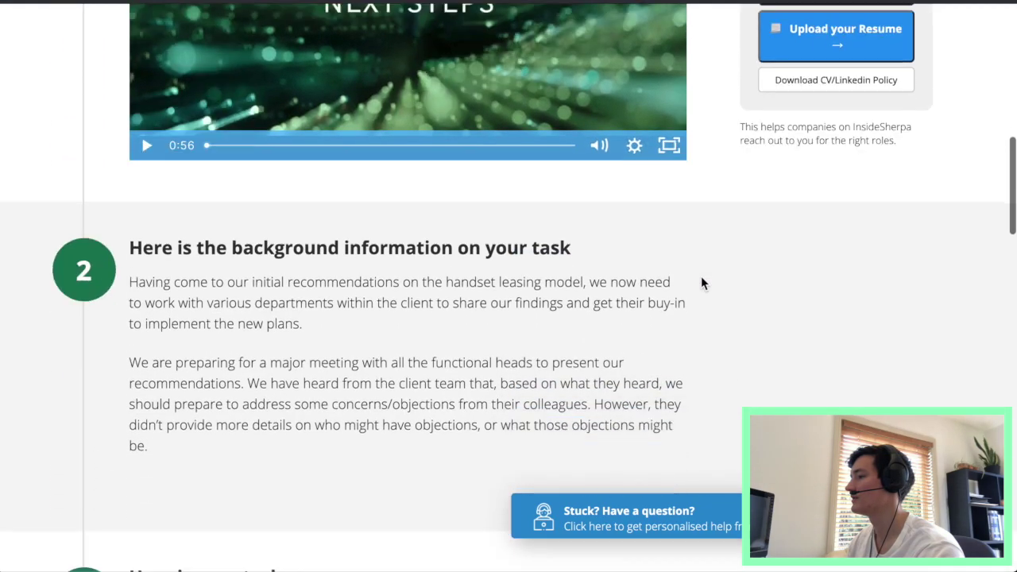
scroll(700, 283, down, 1)
scroll(657, 388, down, 2)
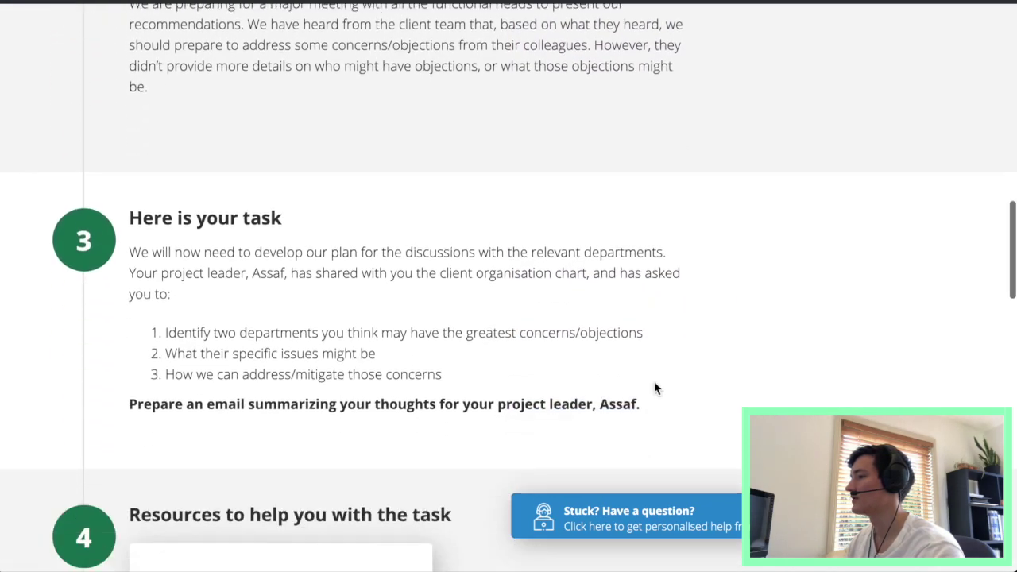
scroll(657, 389, down, 2)
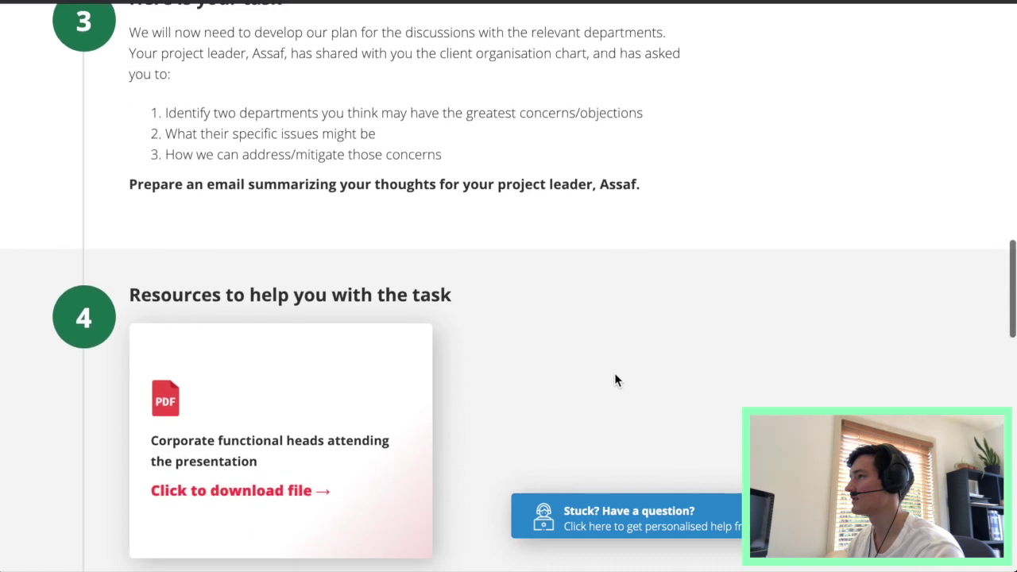
scroll(556, 262, up, 2)
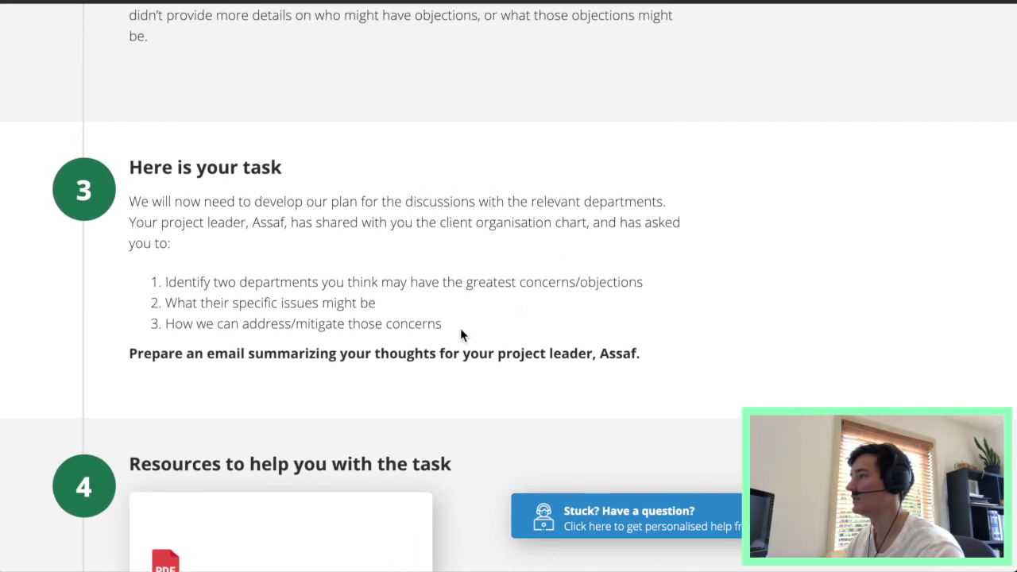
drag(460, 328, 135, 282)
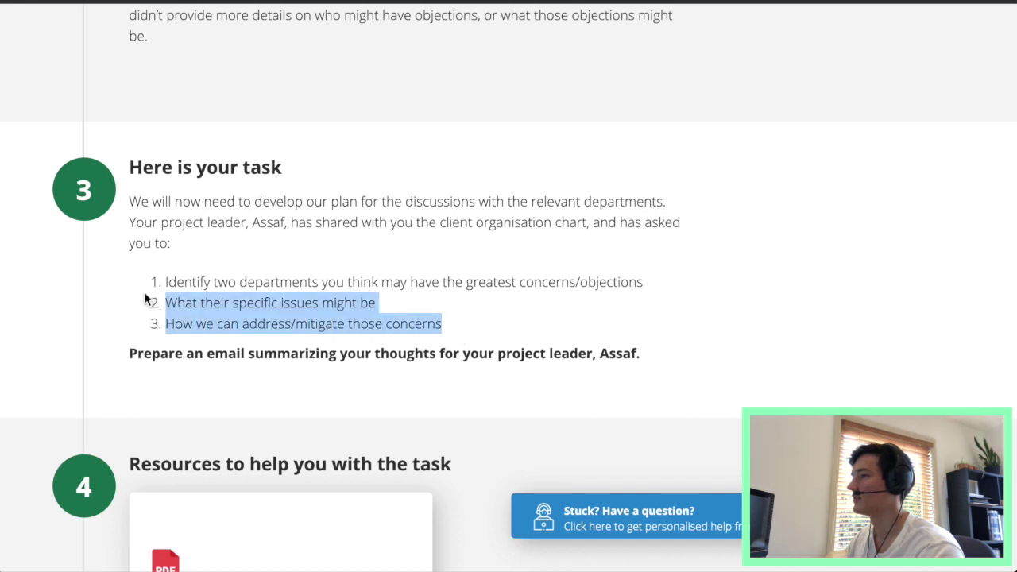
click(539, 334)
Step: Download the PDF listing the corporate functional heads from the resources card
scroll(612, 345, down, 1)
scroll(502, 427, down, 1)
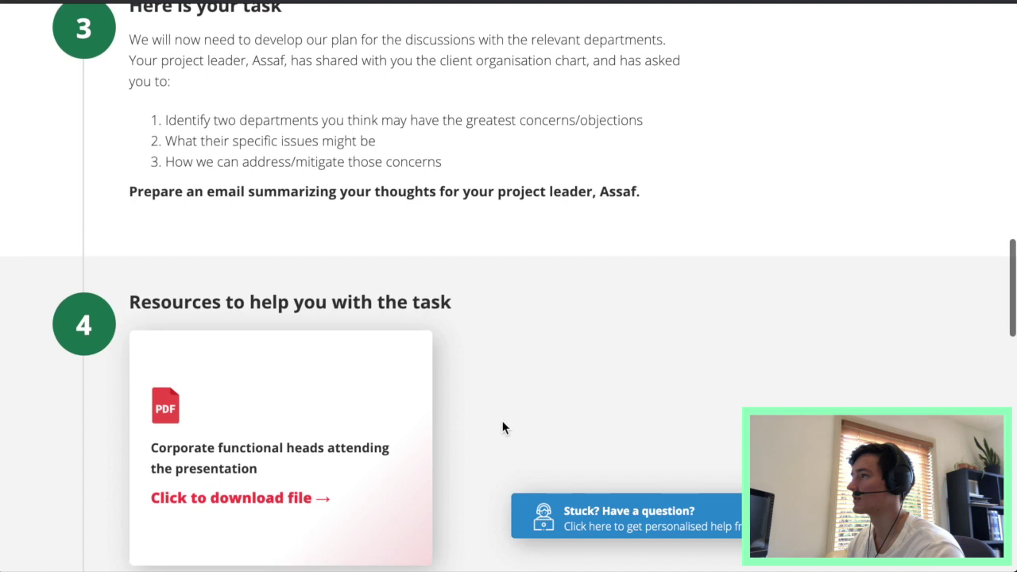
click(328, 467)
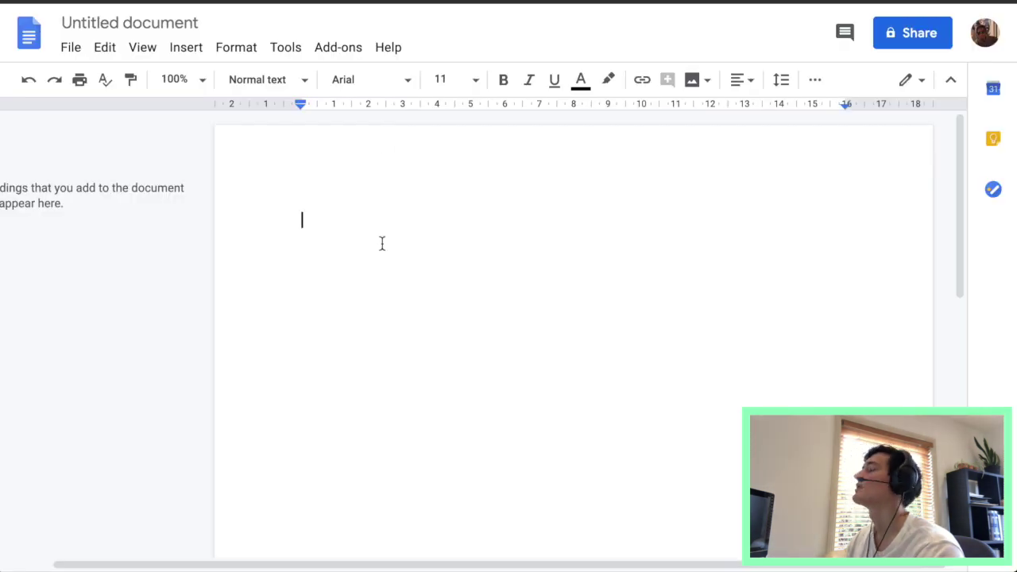
Step: Write the greeting 'Hi Assaf,' and paste the three numbered task questions beneath it
text(Hi)
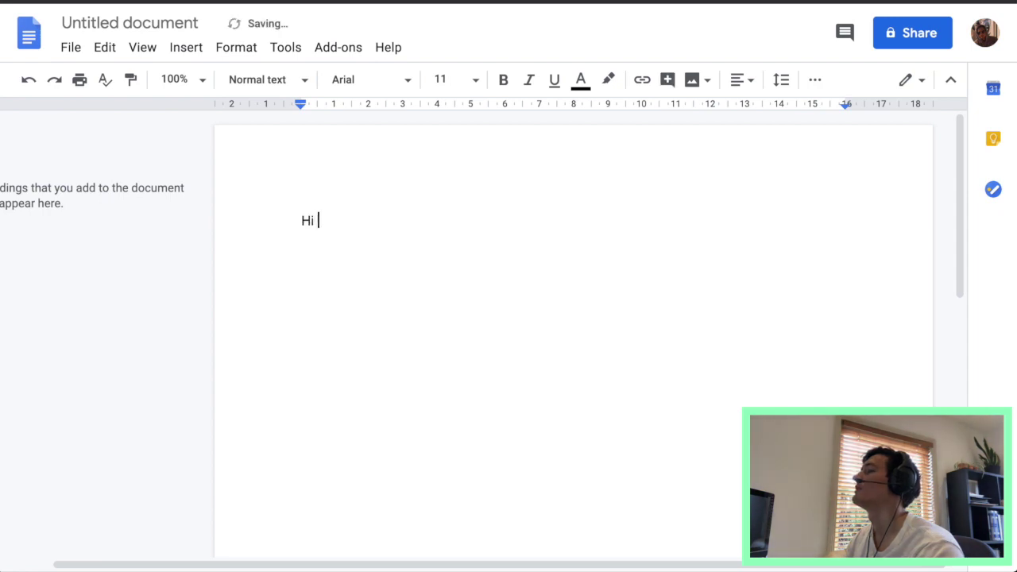
key(BackSpace)
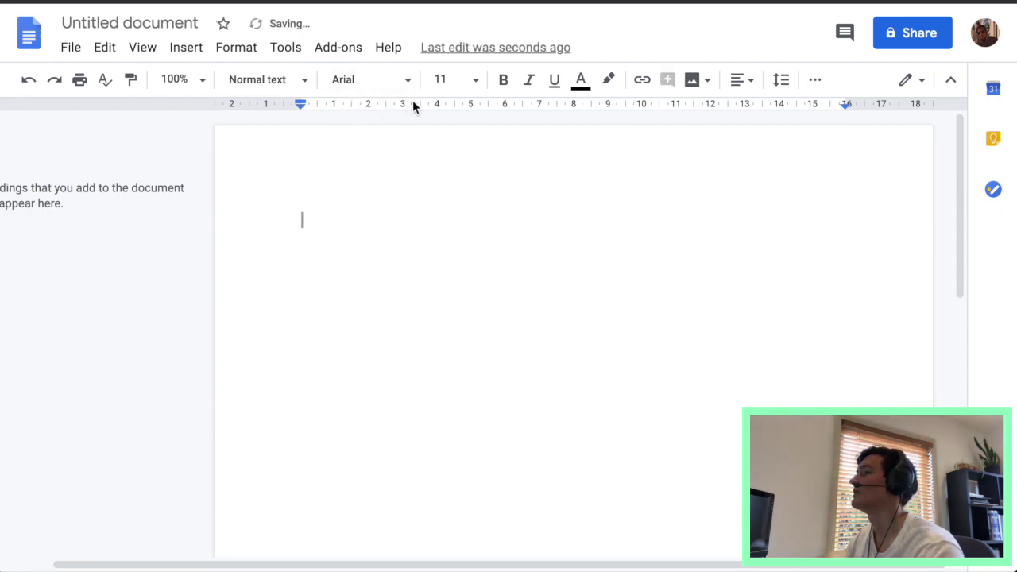
text(Hi As)
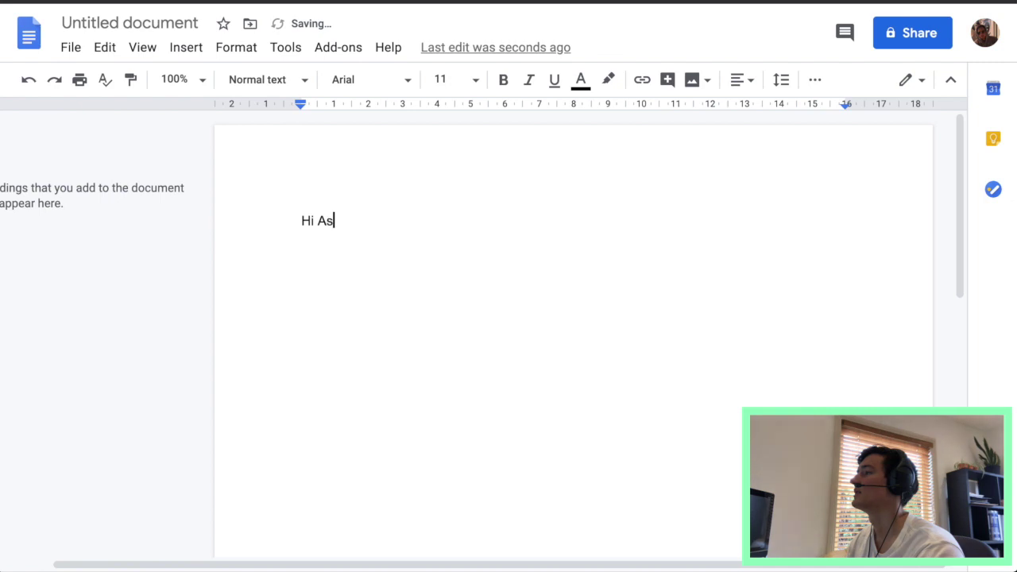
text(saf)
key(BackSpace)
text(,)
key(Return)
key(Return)
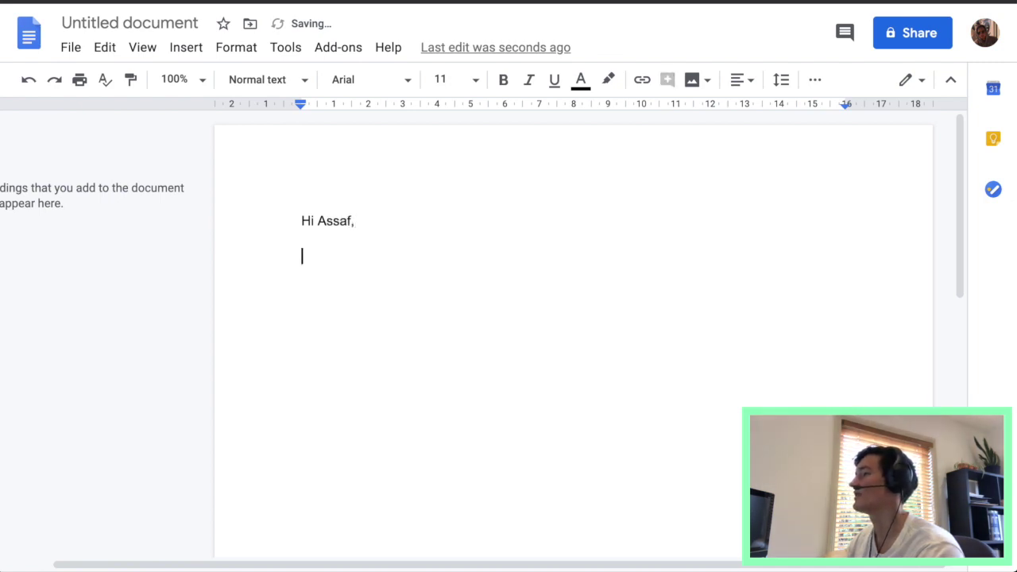
text(1. Identify two departments you think may have the greatest concerns/objections 2. What their specific issues might be 3. How we can address/mitigate those concerns)
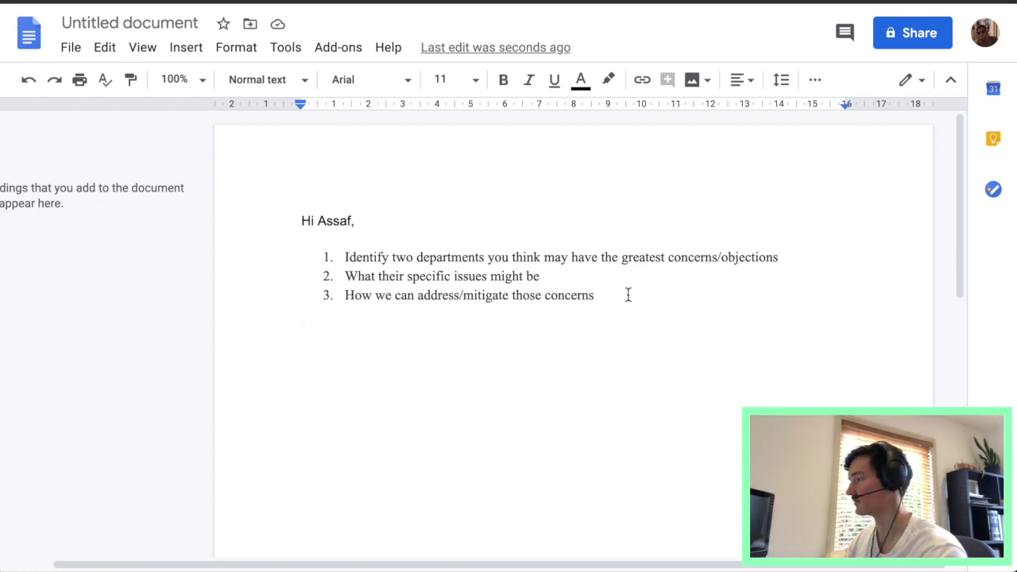
Step: Write 'Two departments that may have concerns are the CCO and the CFO.'
text(To)
key(BackSpace)
text(wo)
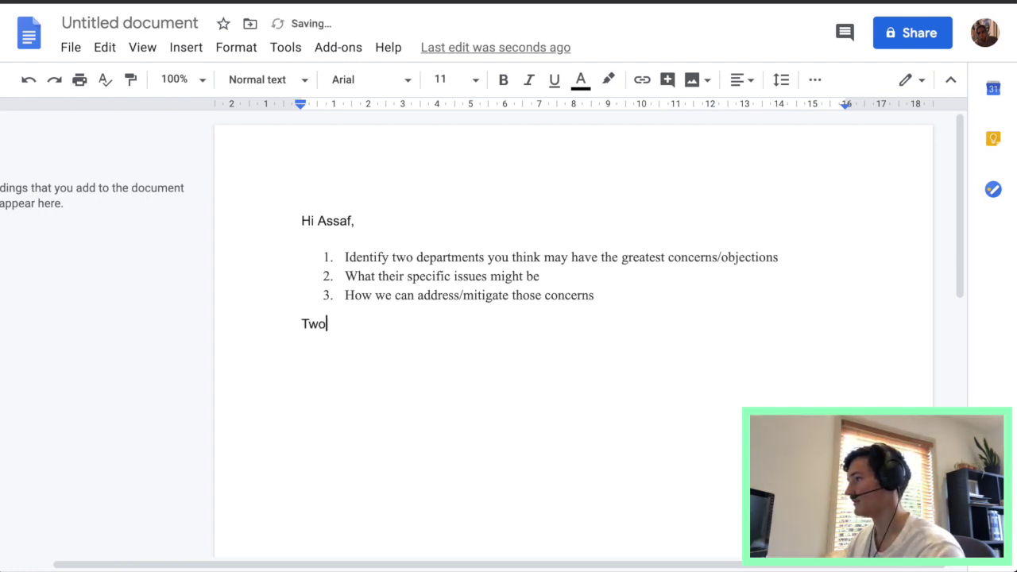
text( depar)
key(BackSpace)
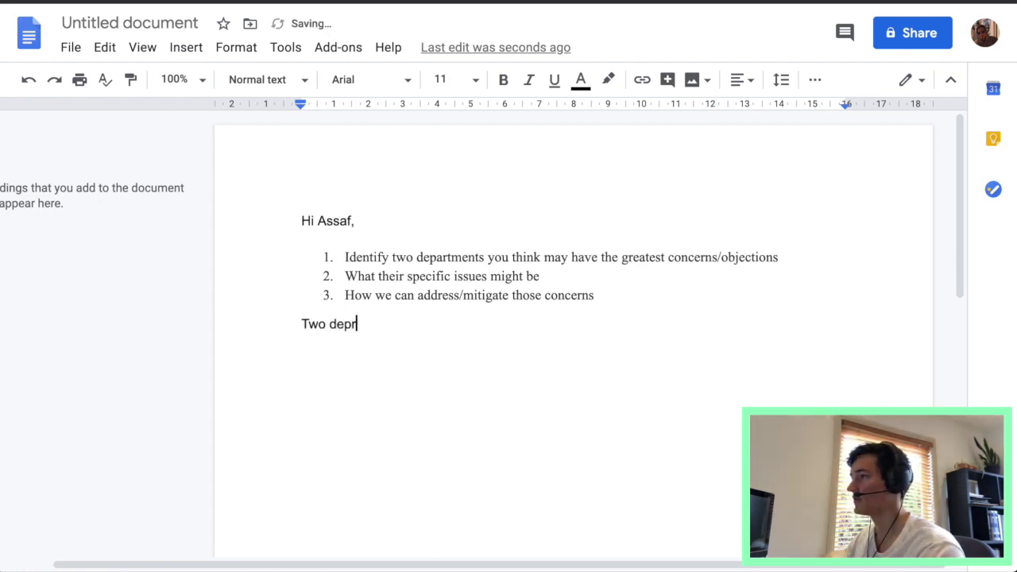
text(rtments that may have )
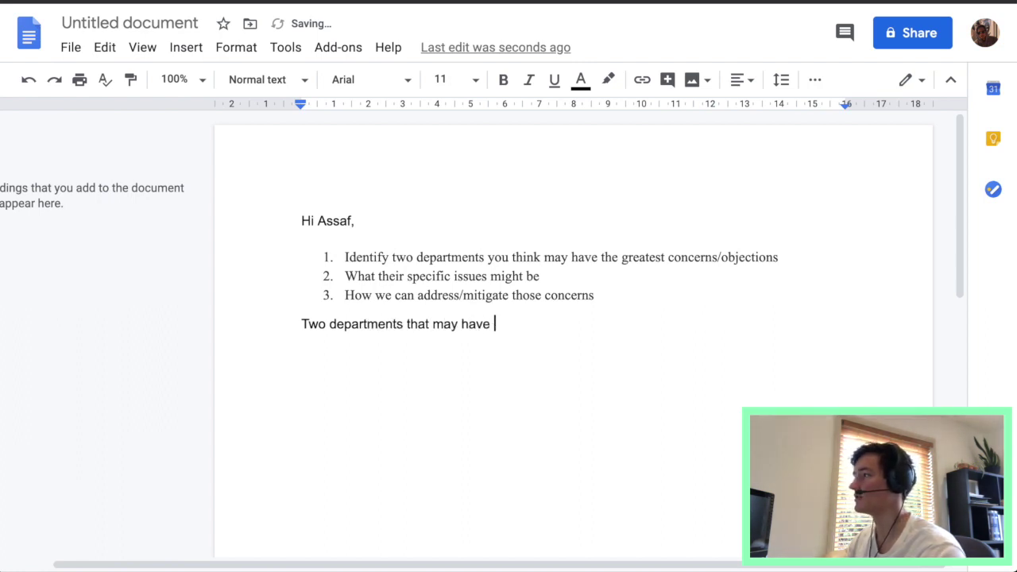
text(concerns a)
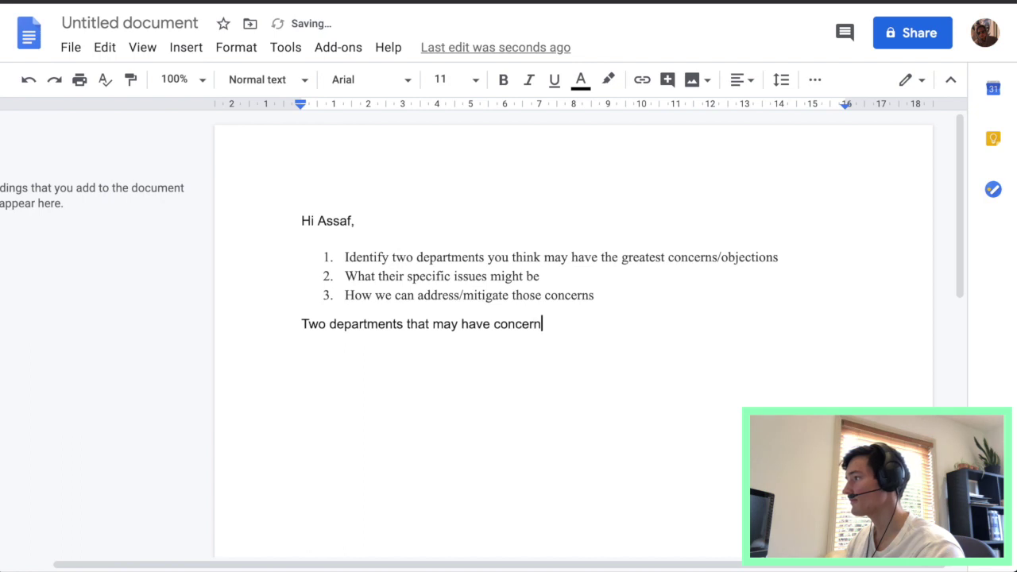
text(re the )
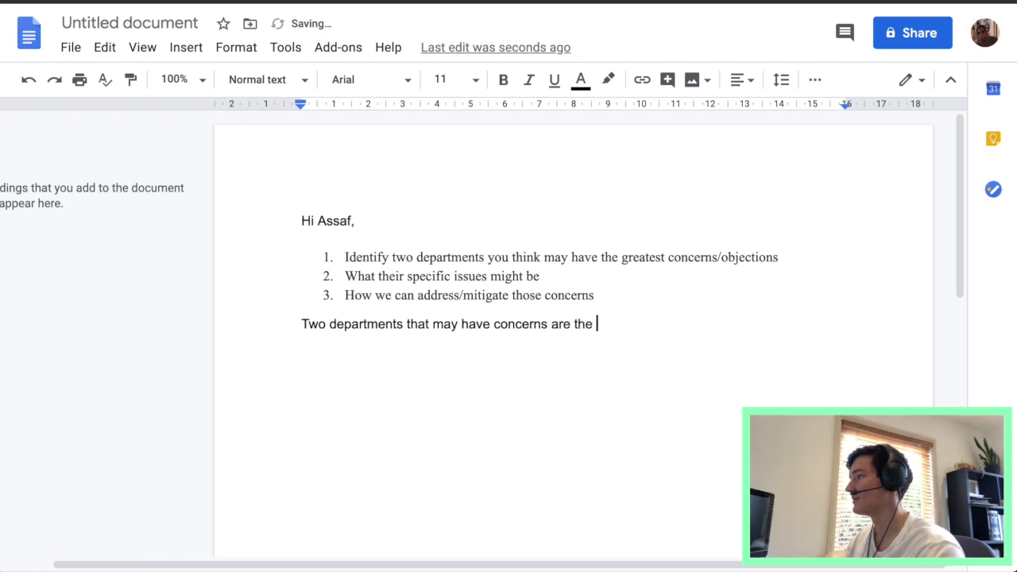
text(CC)
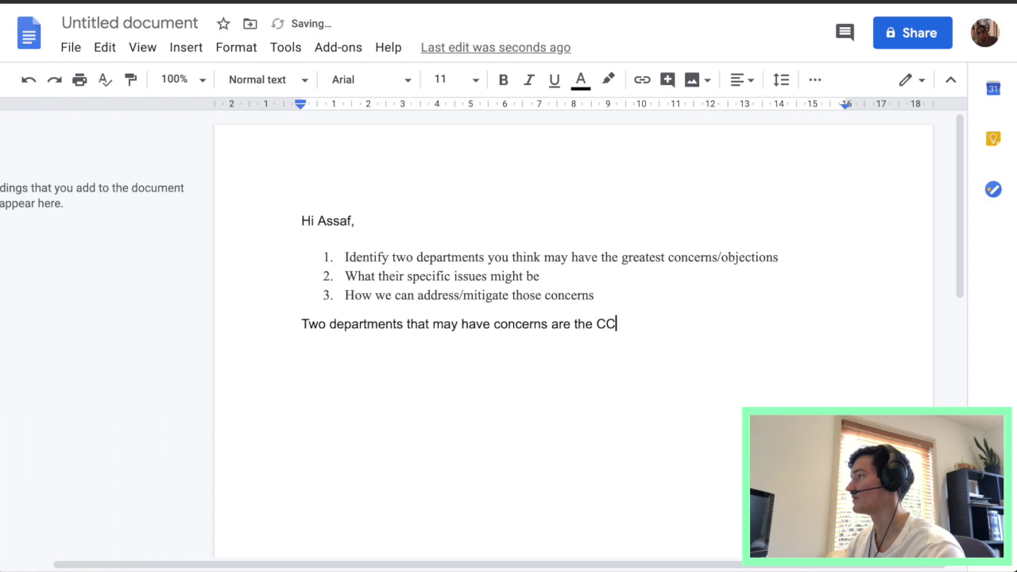
text(O and the)
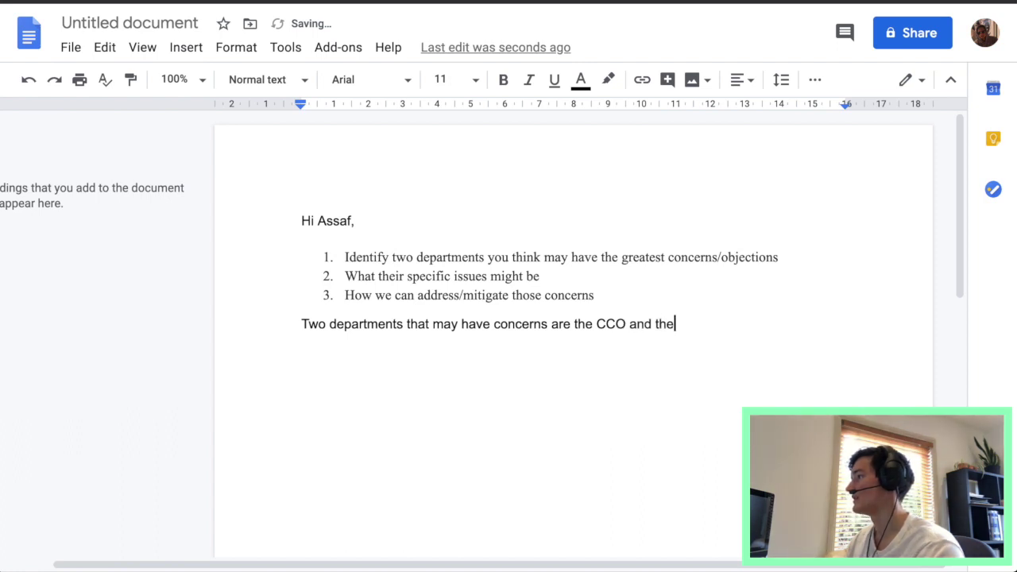
text( CFO.)
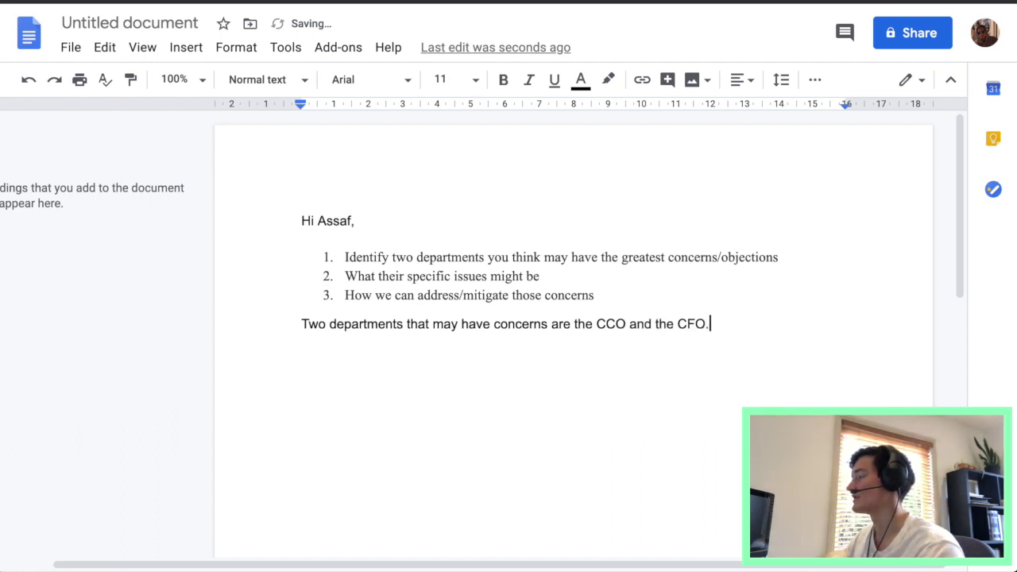
key(Return)
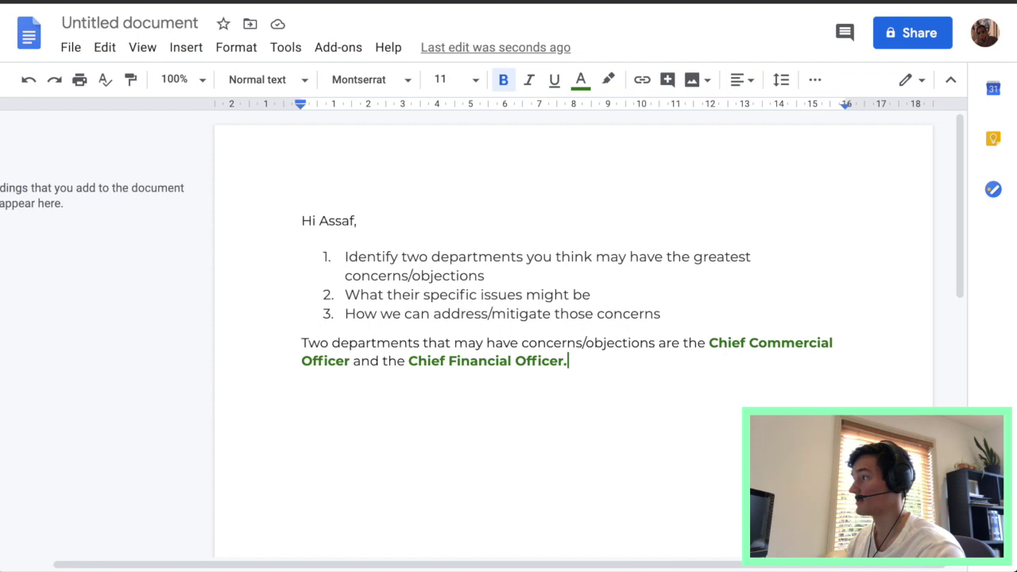
key(Return)
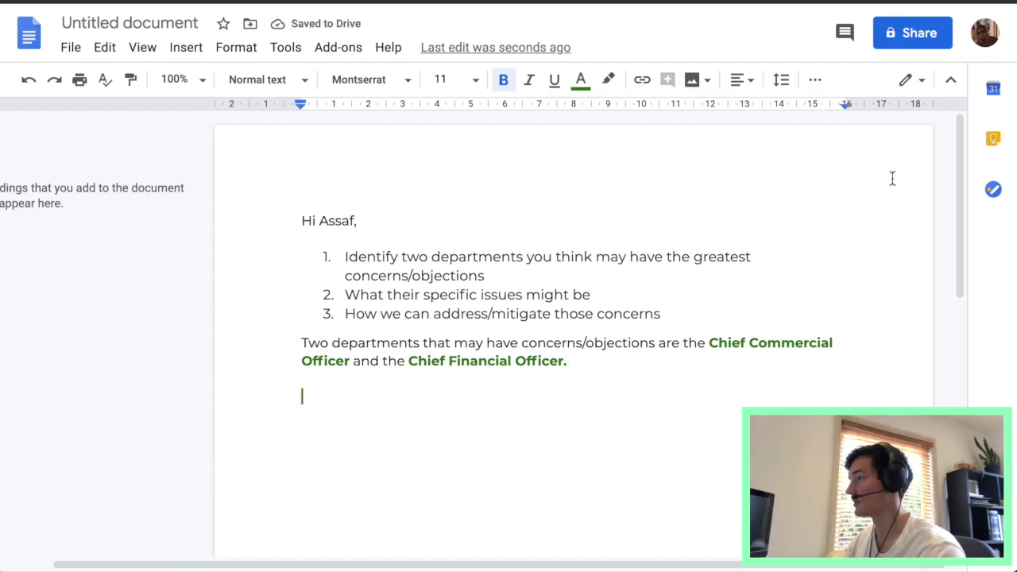
Step: Copy 'the Chief Commercial Officer' onto the empty line below as a heading
click(684, 342)
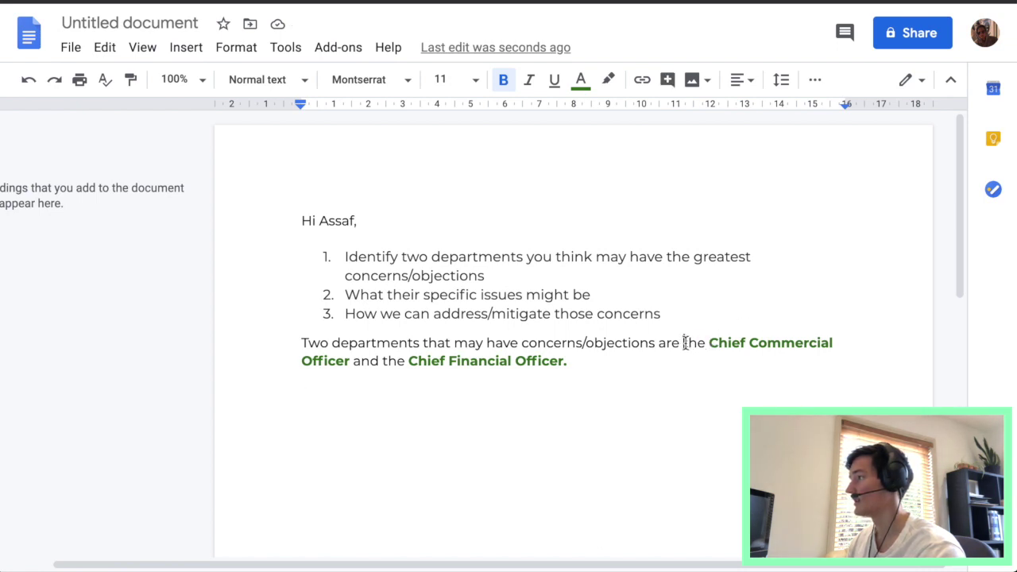
drag(684, 342, 348, 359)
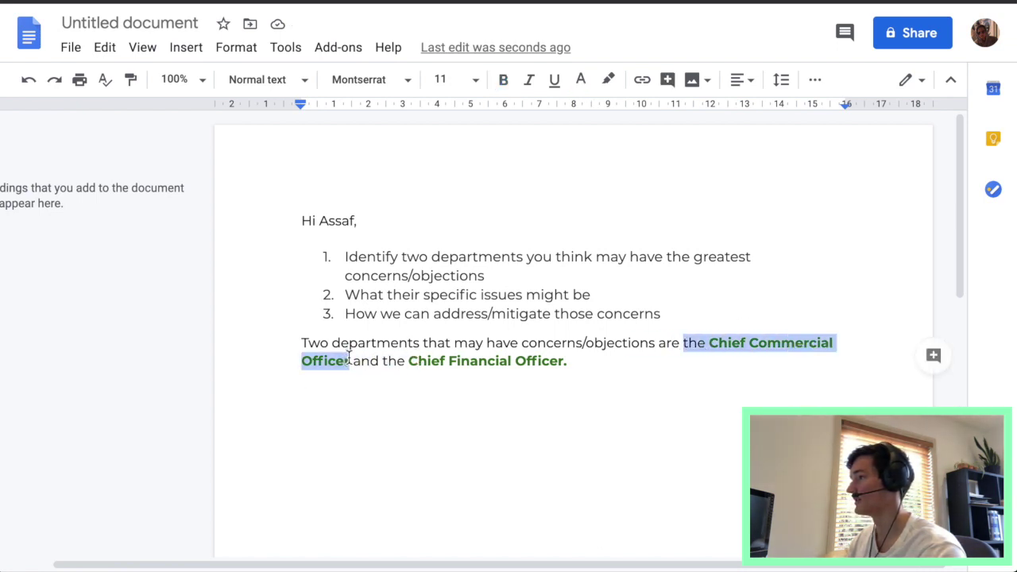
click(331, 415)
text(the Chief Commercial Officer)
click(325, 415)
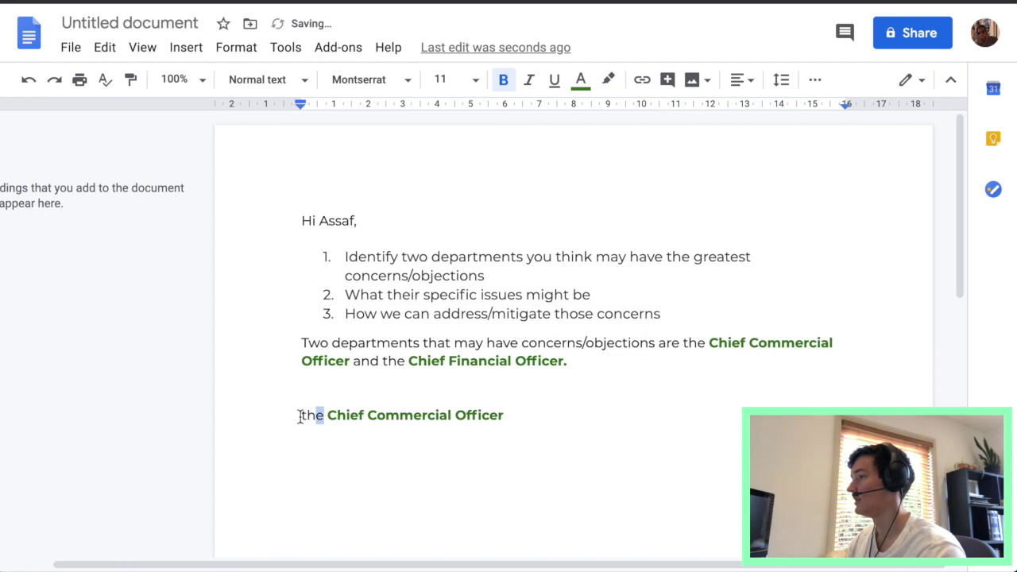
key(shift+Left)
key(shift+Left)
key(shift+Left)
Step: Drop 'the' from the Chief Commercial Officer heading and start a black, non-bold line below
key(BackSpace)
key(BackSpace)
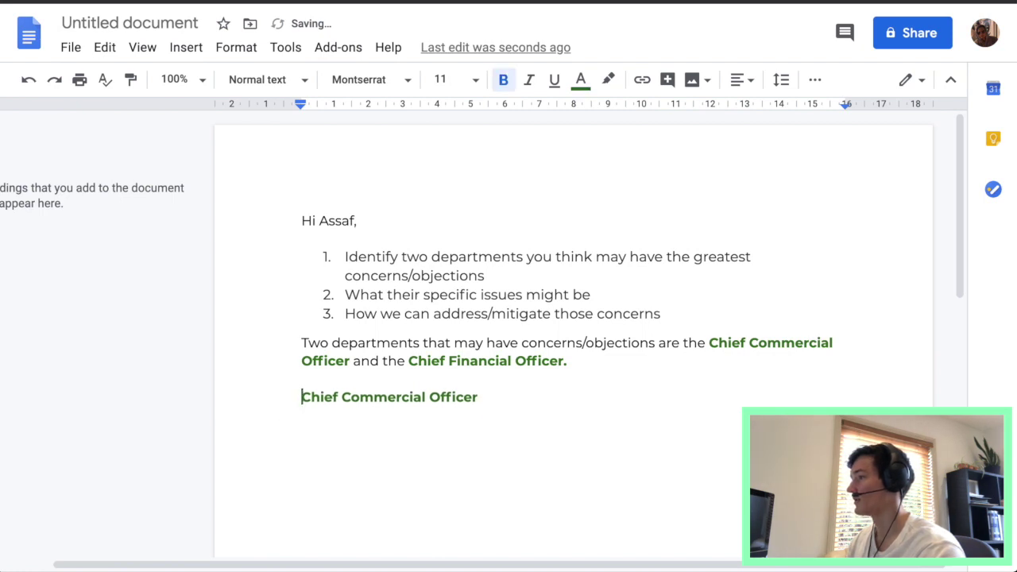
click(519, 400)
key(Return)
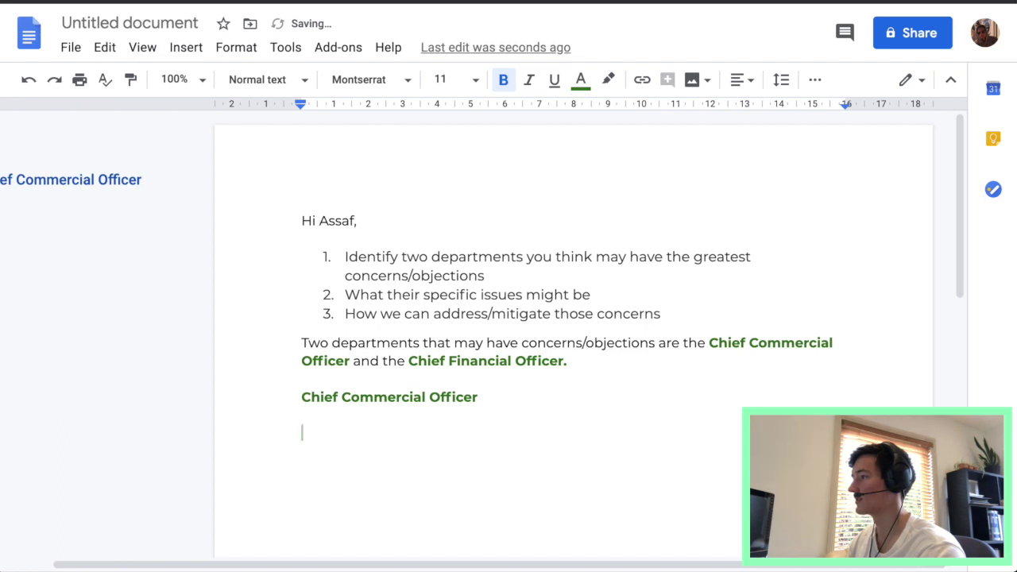
text(May)
key(BackSpace)
key(BackSpace)
key(BackSpace)
key(BackSpace)
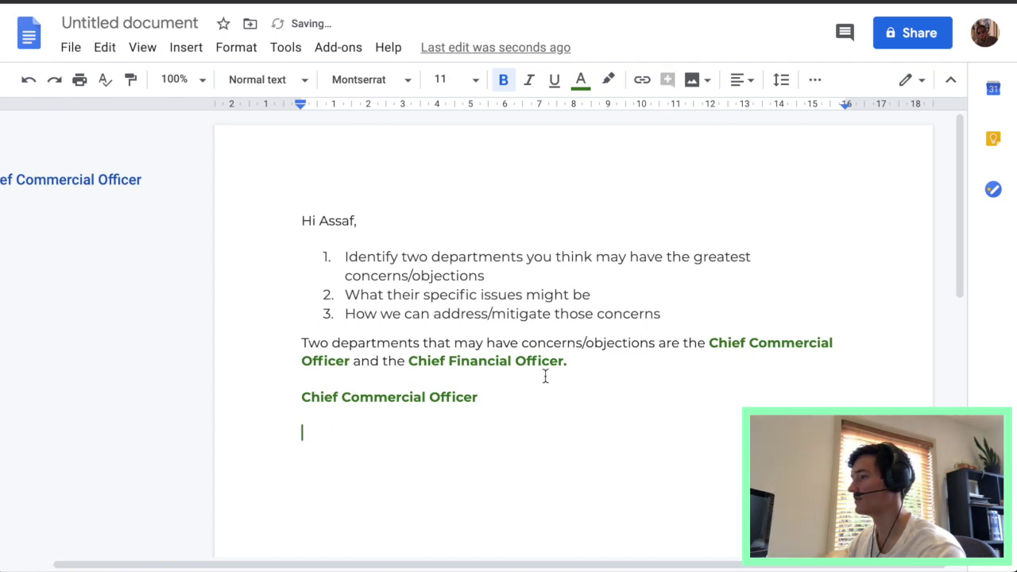
click(587, 82)
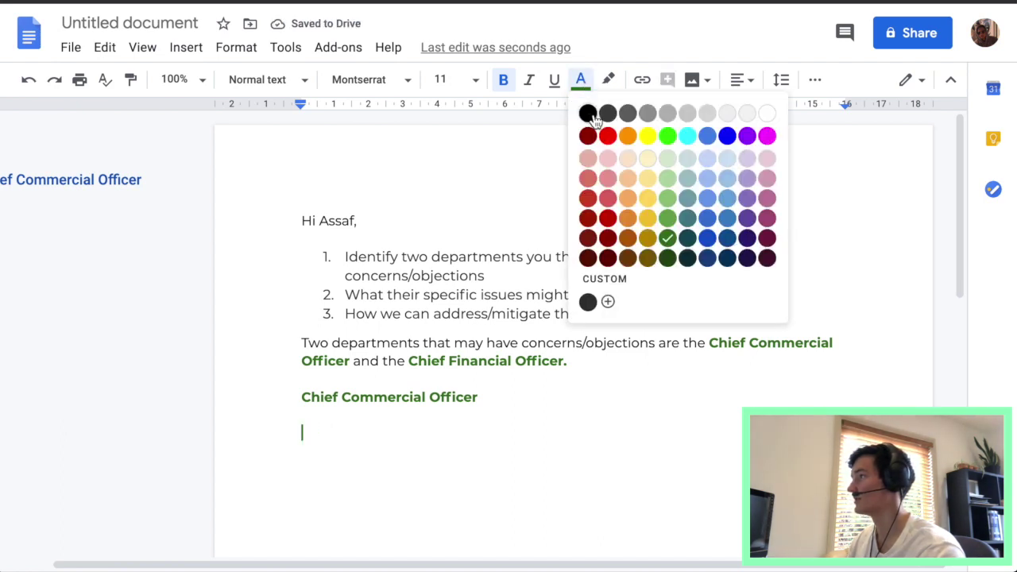
click(587, 113)
text(May)
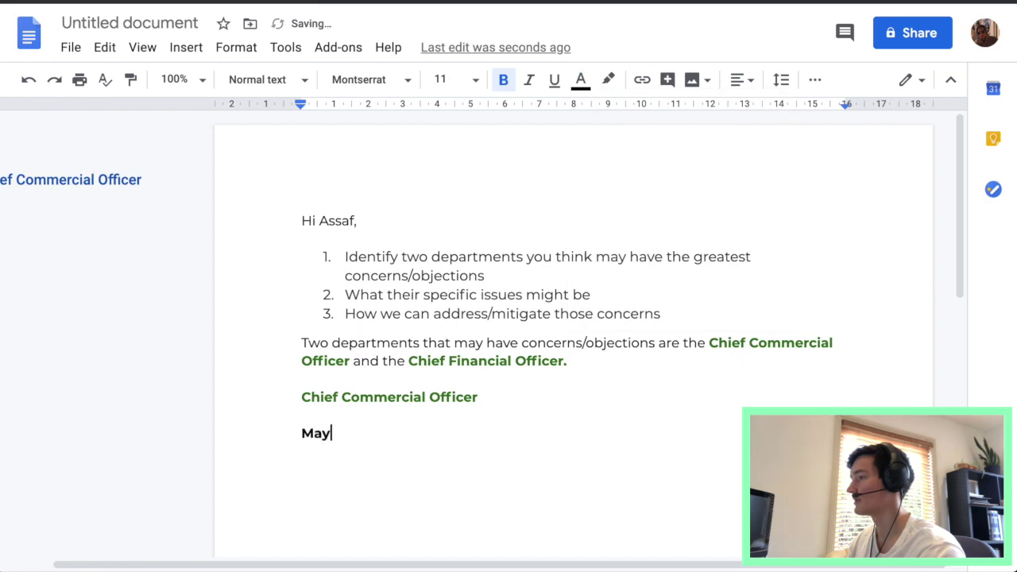
key(BackSpace)
key(BackSpace)
key(BackSpace)
key(ctrl+b)
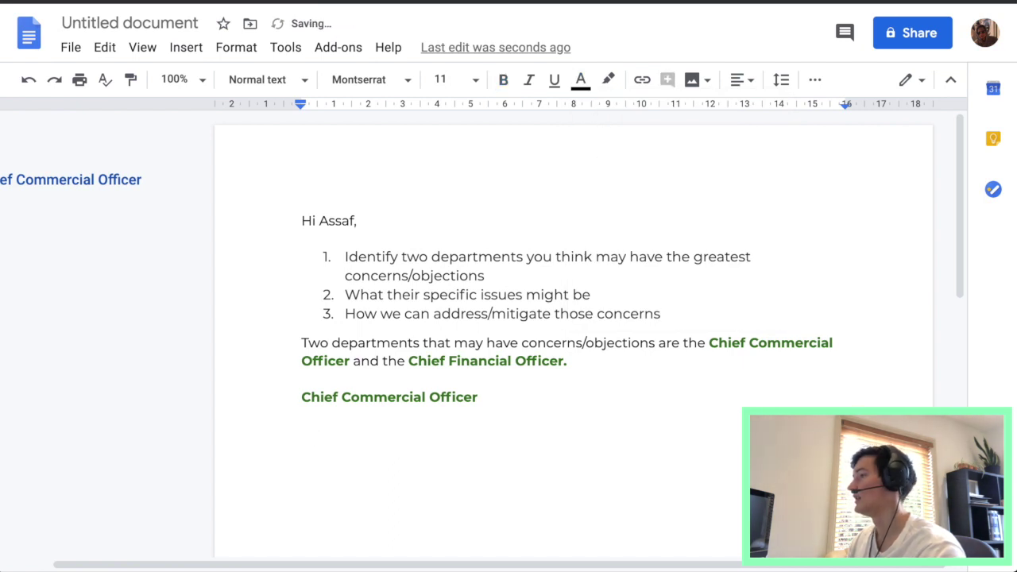
Step: Write the concern about marketing to a younger audience, customer confusion and maintaining image
text(May raise)
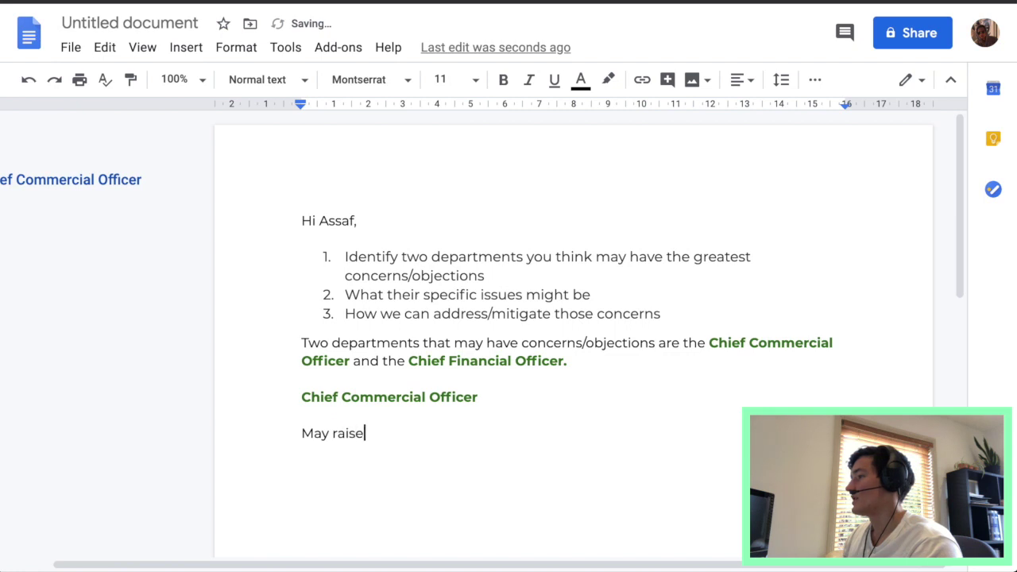
text( concerns about )
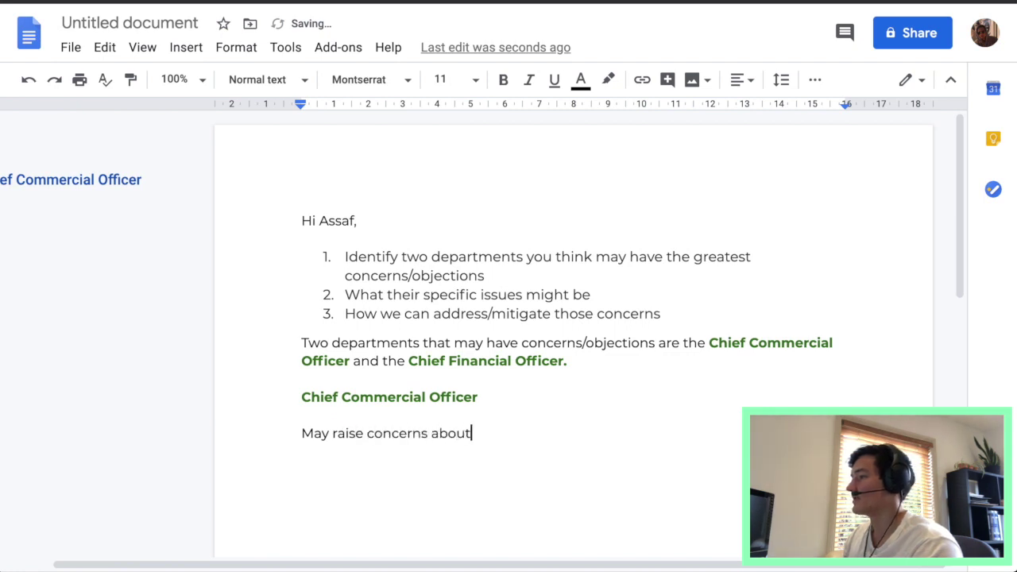
text(marketing t)
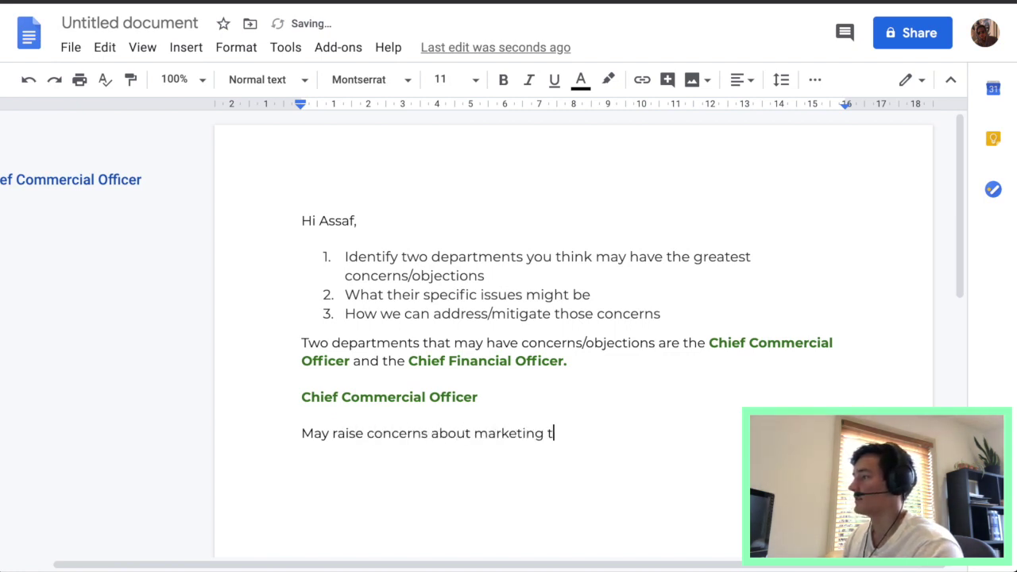
text(o a younge)
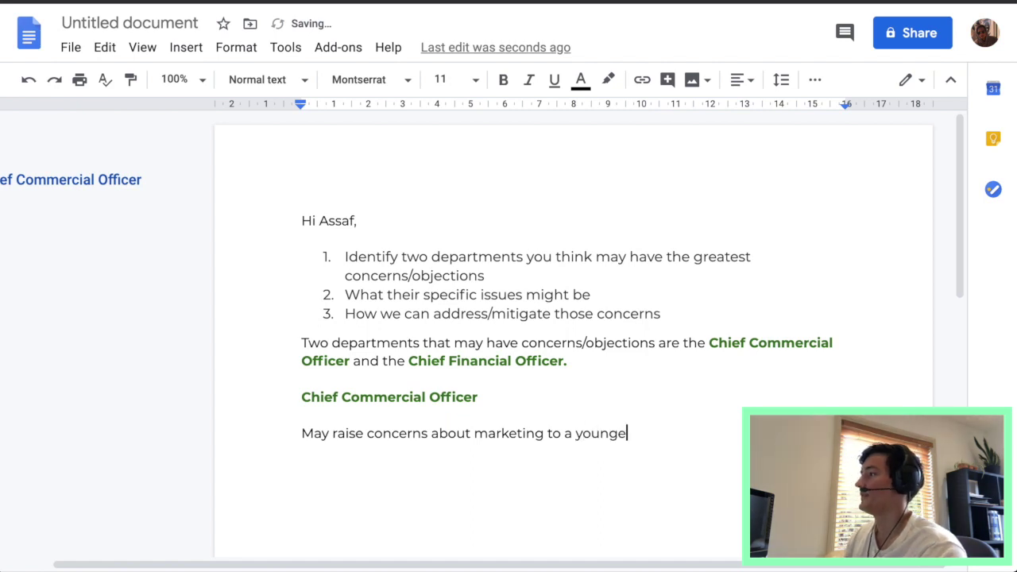
text(r audience)
key(BackSpace)
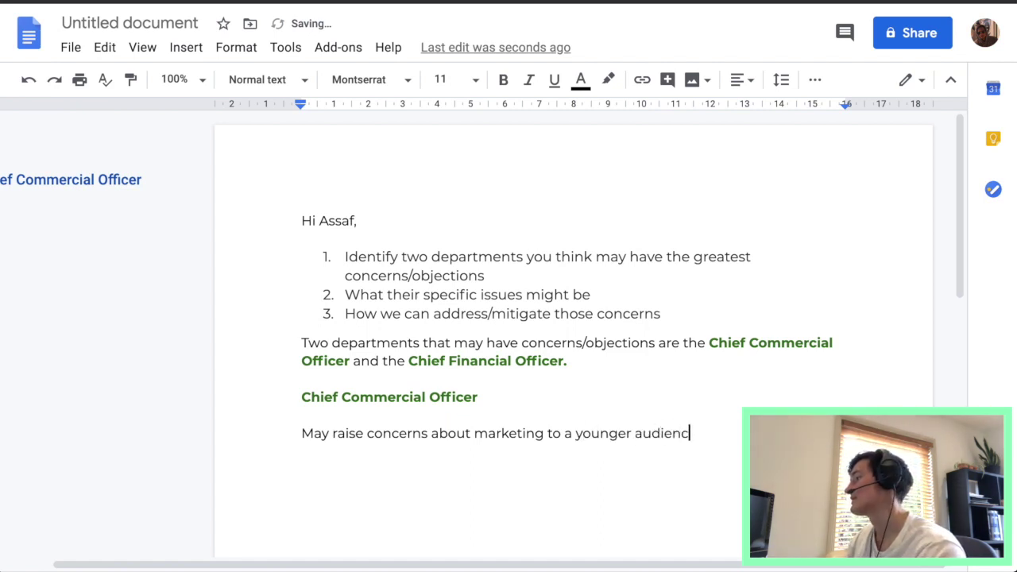
text(e, and )
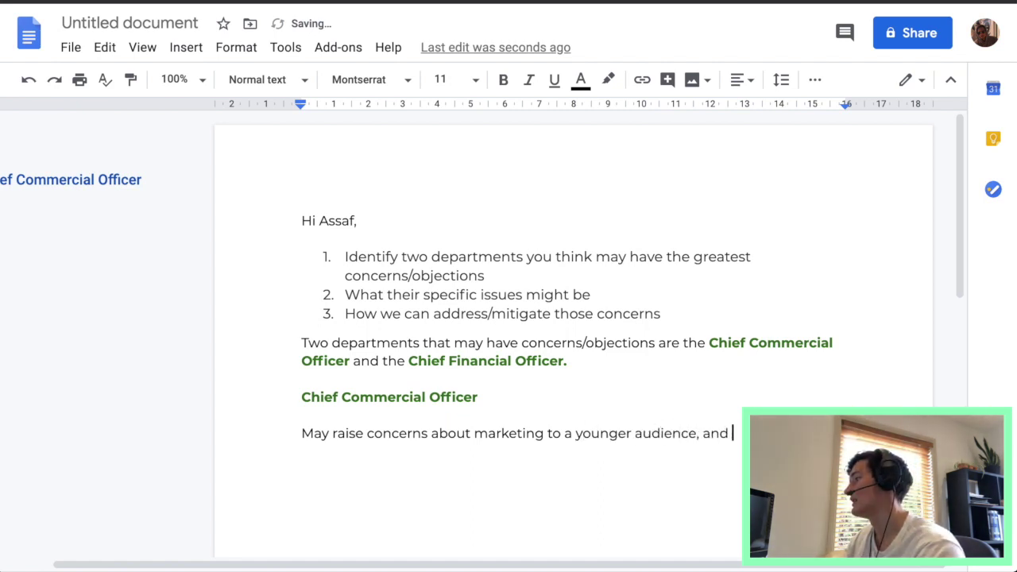
text(th)
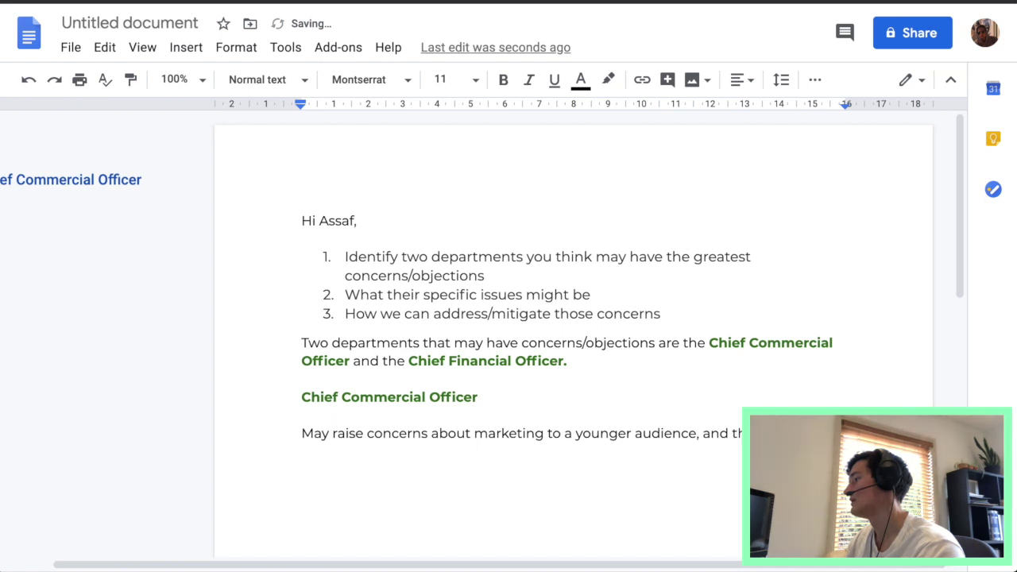
text(ey could)
key(BackSpace)
text(be con)
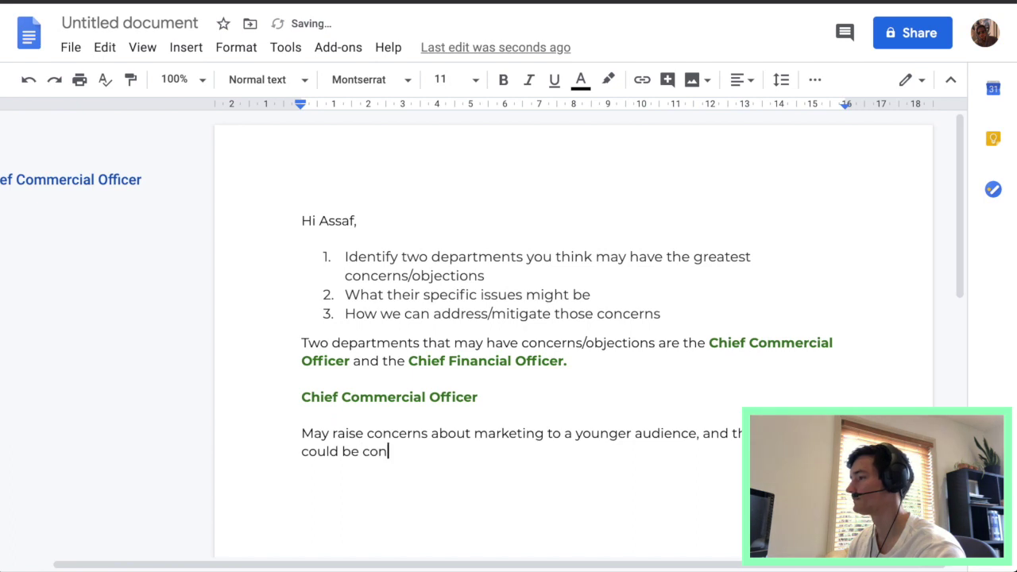
text(fusing )
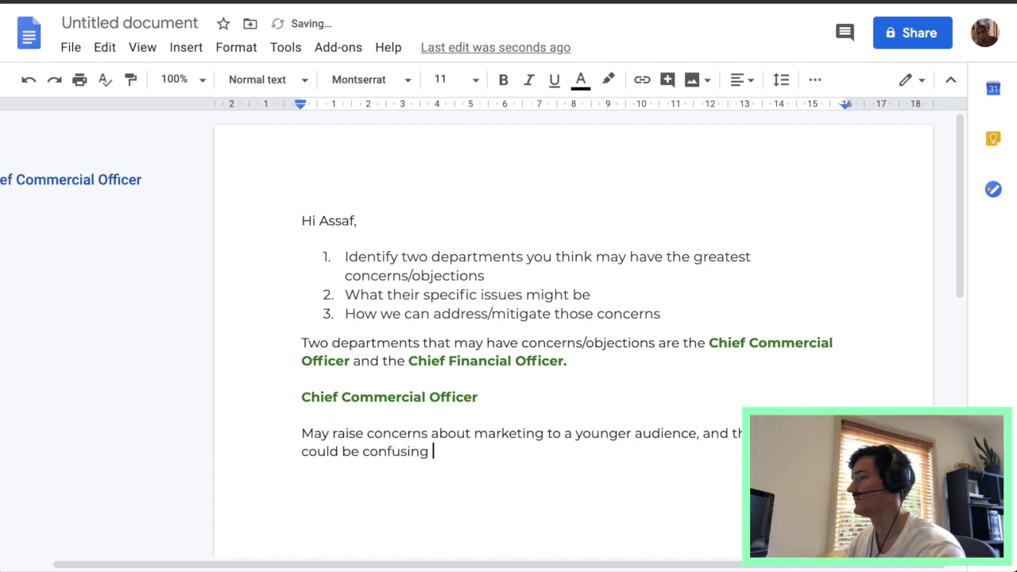
text(for some customer)
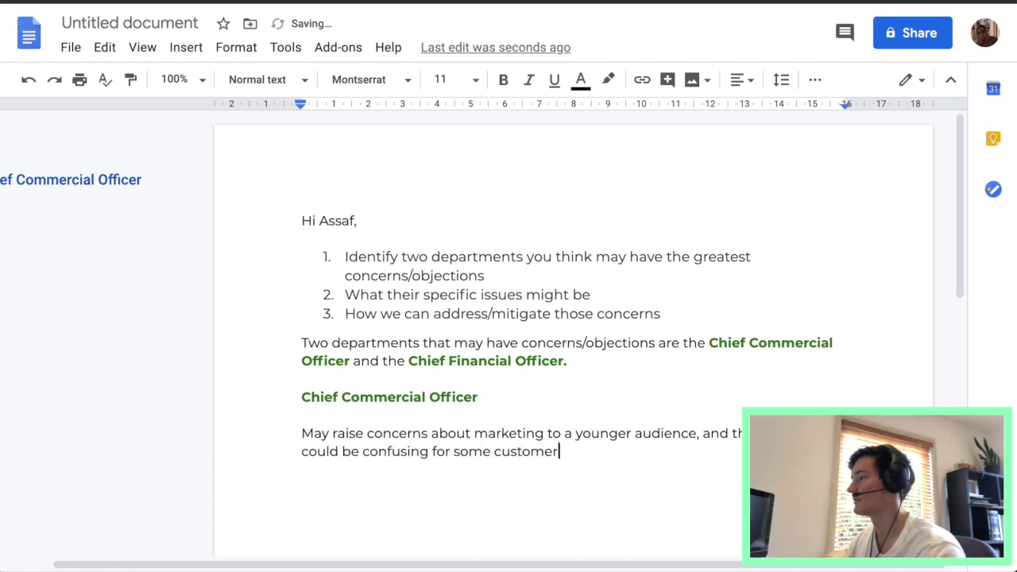
text(s. It)
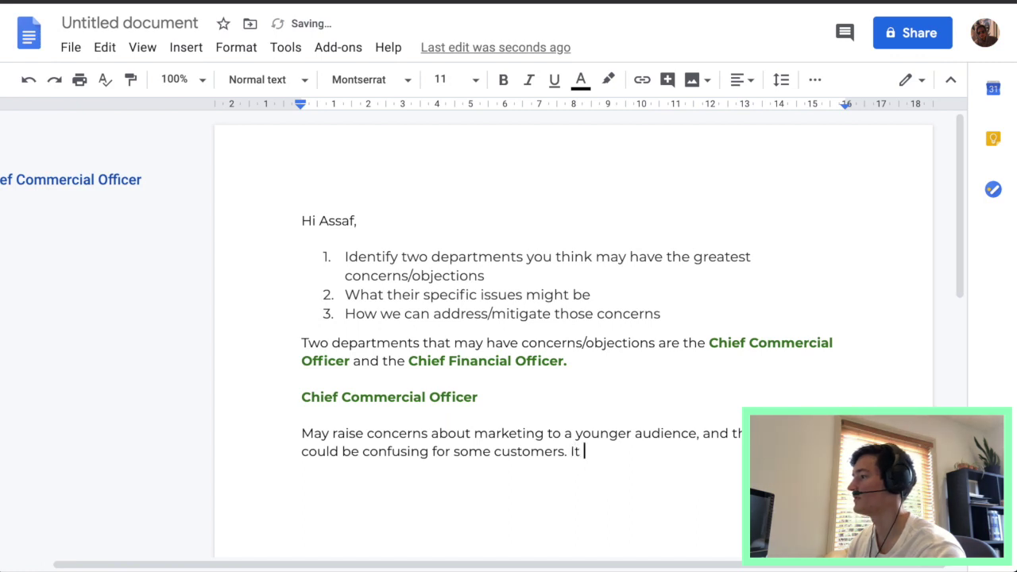
text( is impr)
key(BackSpace)
key(BackSpace)
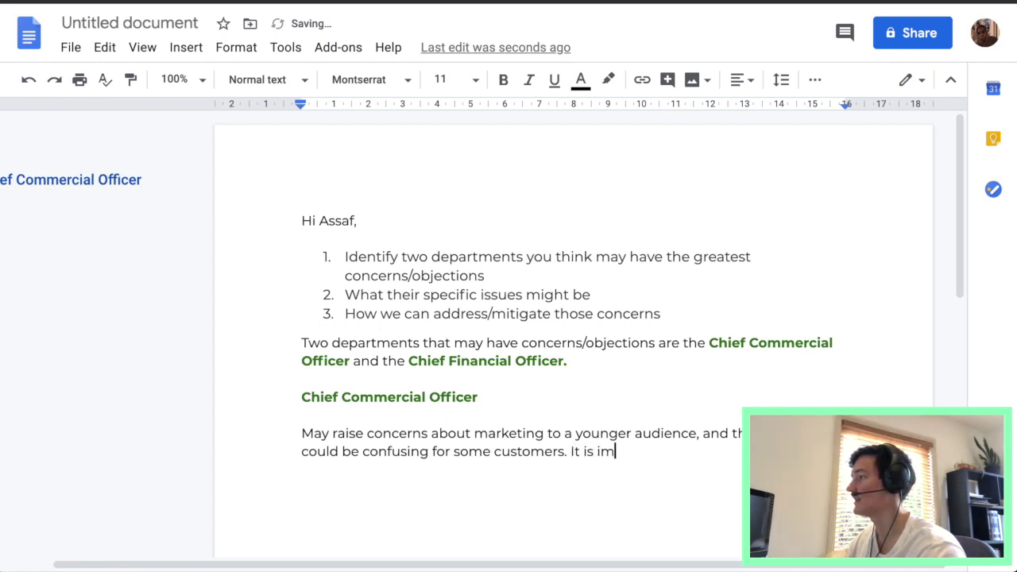
text(portant to main)
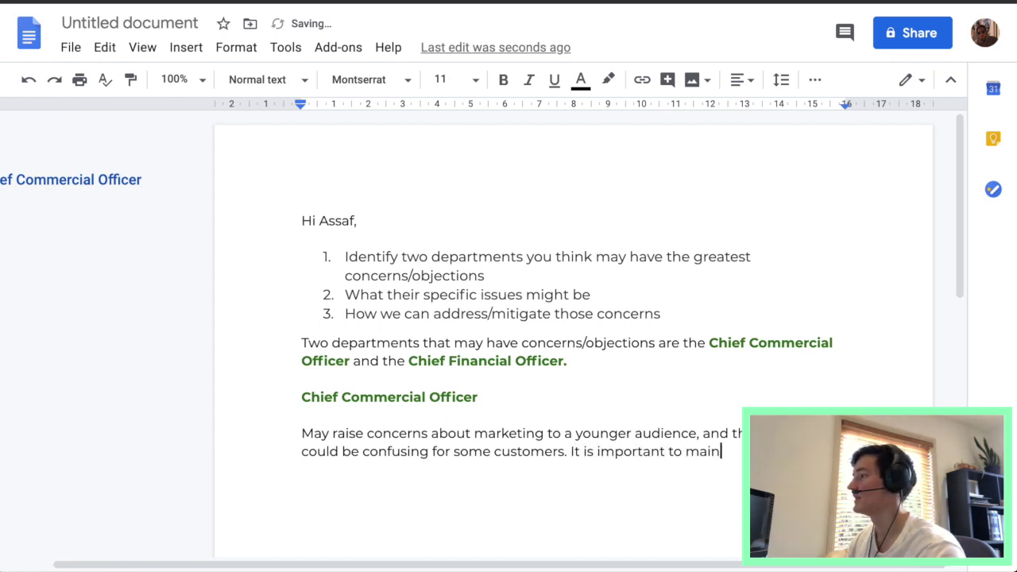
text(tain)
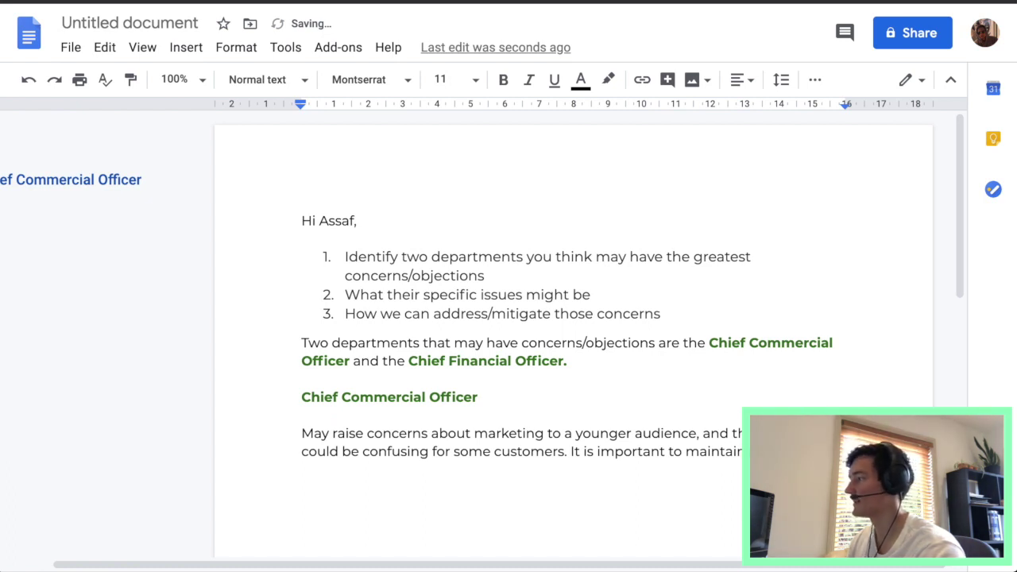
text(image)
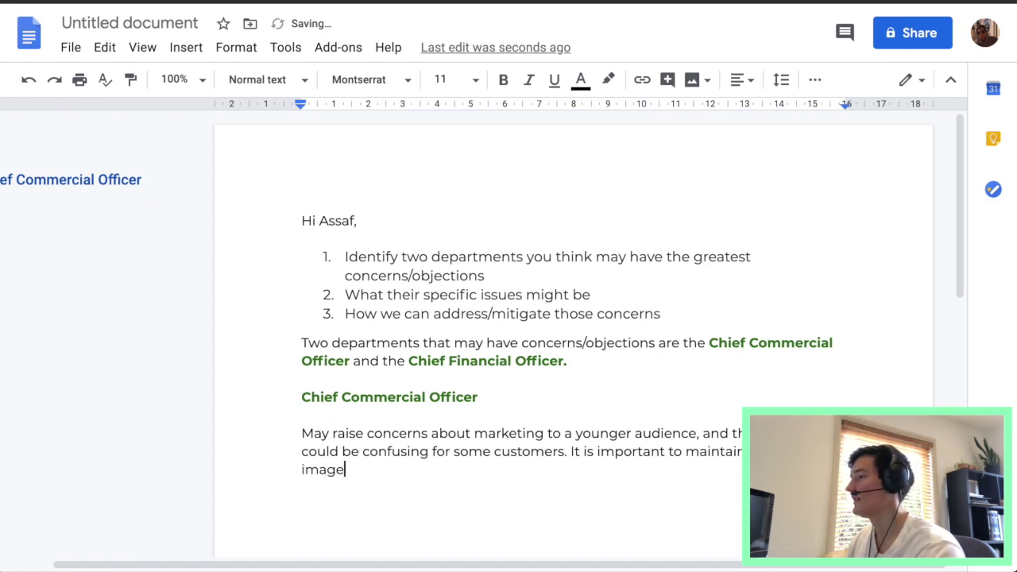
text(.)
key(Return)
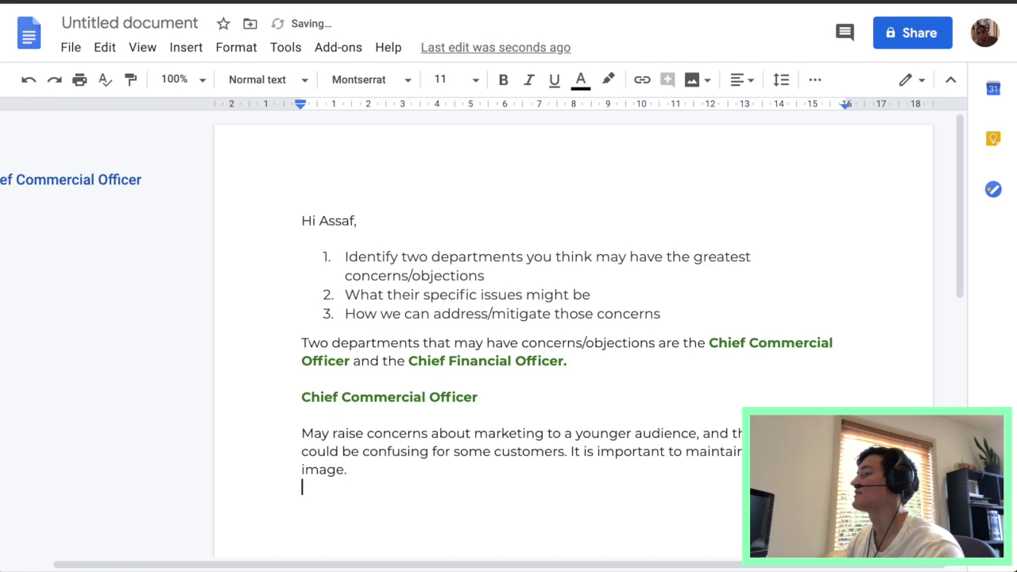
Step: Add an italic 'Mitigation' label beneath the CCO concern bullet
scroll(559, 258, down, 2)
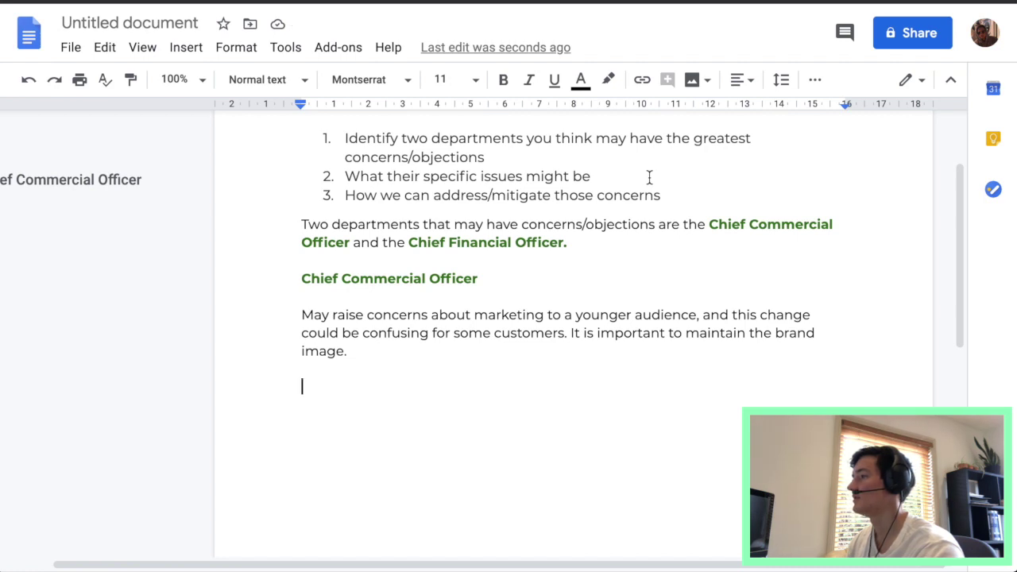
text(Mitigation)
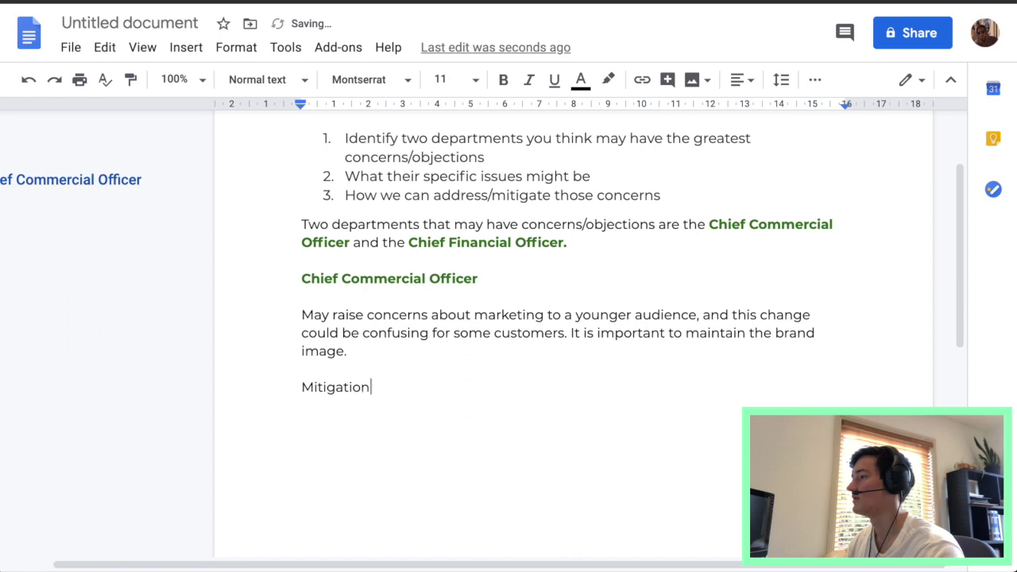
key(shift+Home)
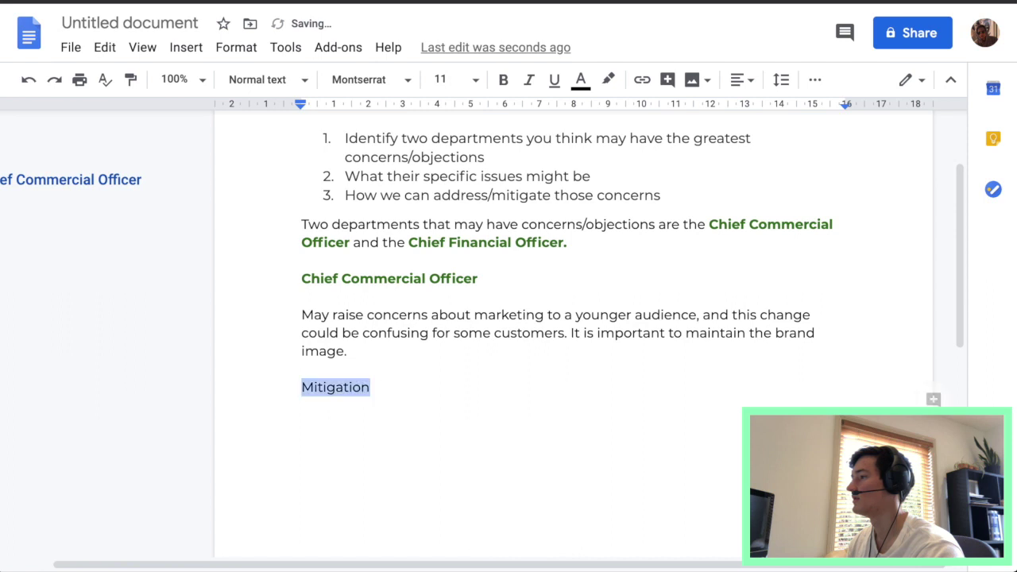
key(ctrl+i)
key(shift+Down)
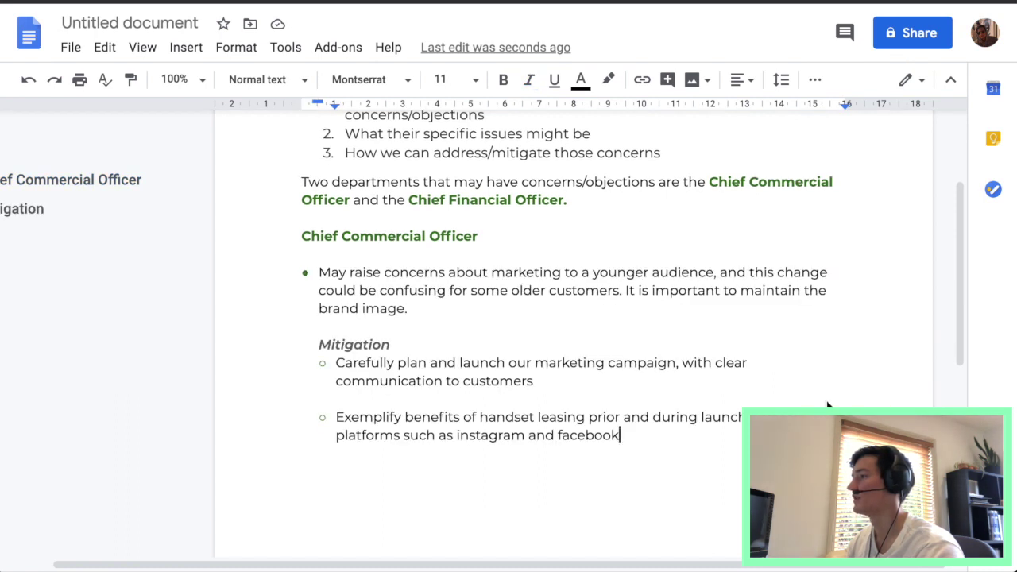
Step: Close the mitigation sub-bullets, remove the empty bullet, and select the 'Chief Financial Officer' text
key(Return)
key(shift+Tab)
key(Return)
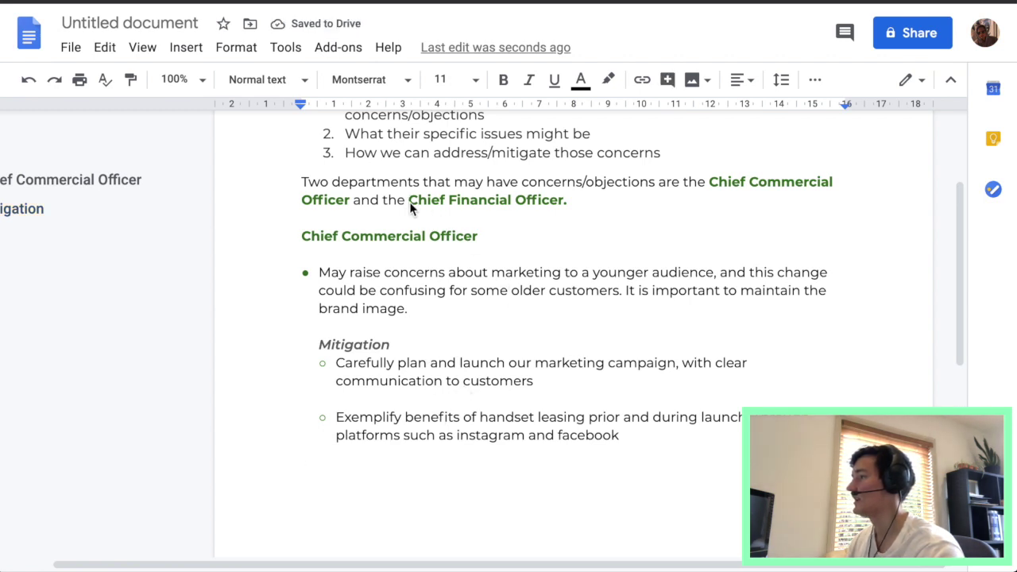
drag(409, 202, 568, 207)
key(ctrl+c)
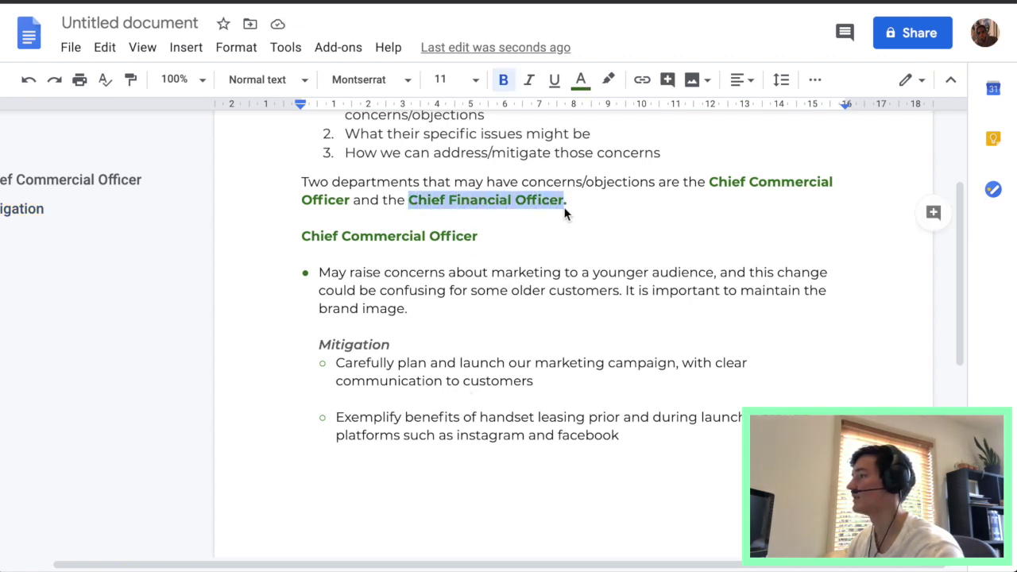
Step: Paste 'Chief Financial Officer' as a heading on the last line and copy the CCO concern bullet
click(348, 480)
key(ctrl+v)
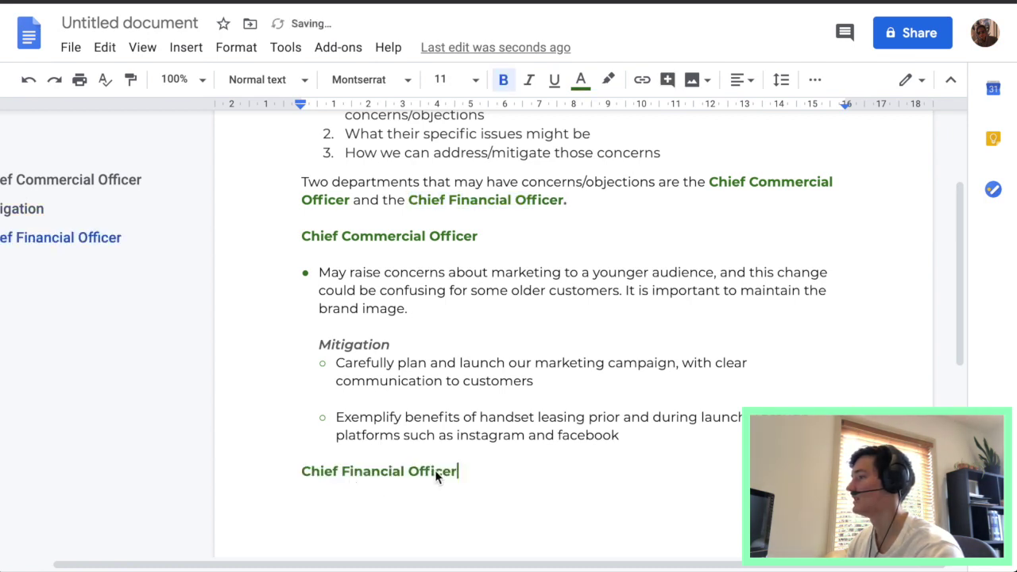
key(Return)
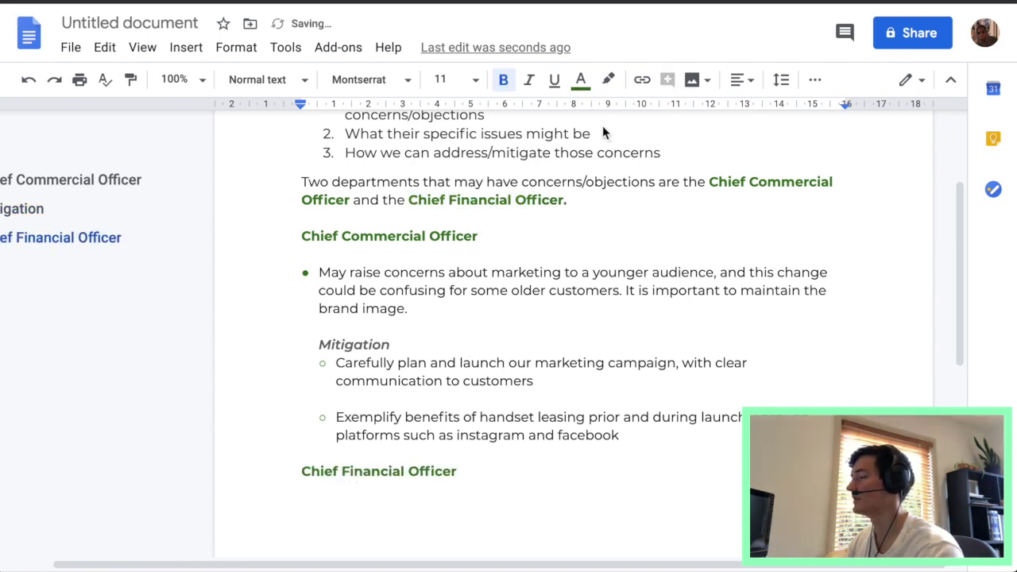
click(450, 324)
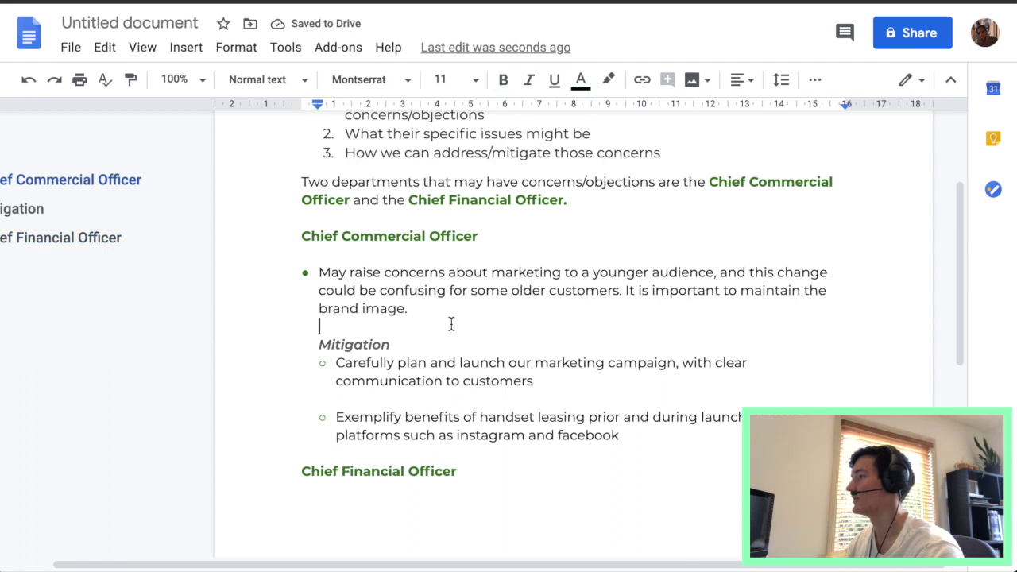
drag(424, 308, 284, 273)
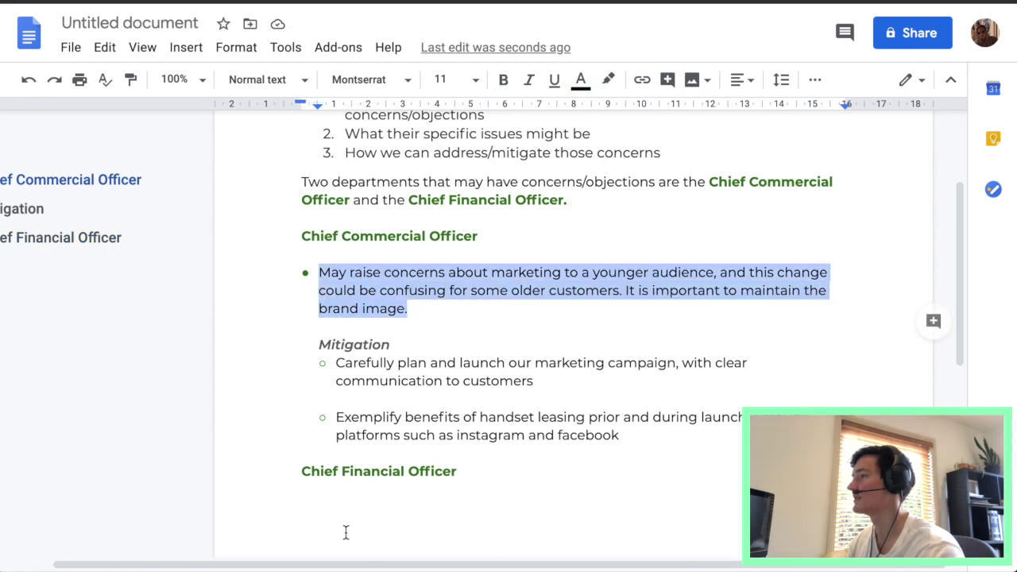
scroll(344, 501, down, 2)
key(ctrl+c)
Step: Paste the bullet under the CFO heading, clear its text, and begin 'Could have an issue with lower-upfront'
click(356, 431)
key(ctrl+v)
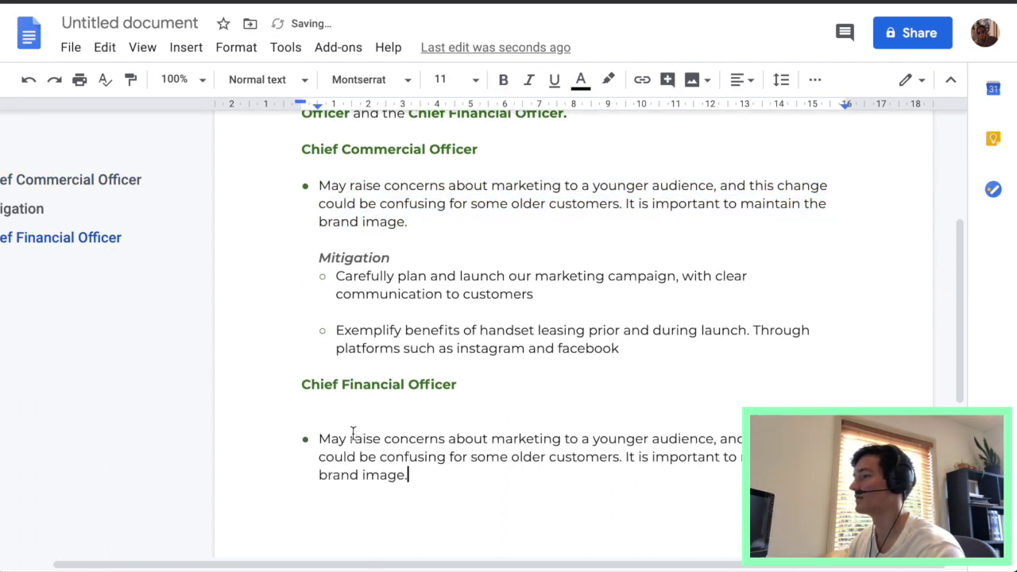
click(334, 422)
key(BackSpace)
drag(408, 457, 318, 421)
text(Ma)
key(BackSpace)
key(BackSpace)
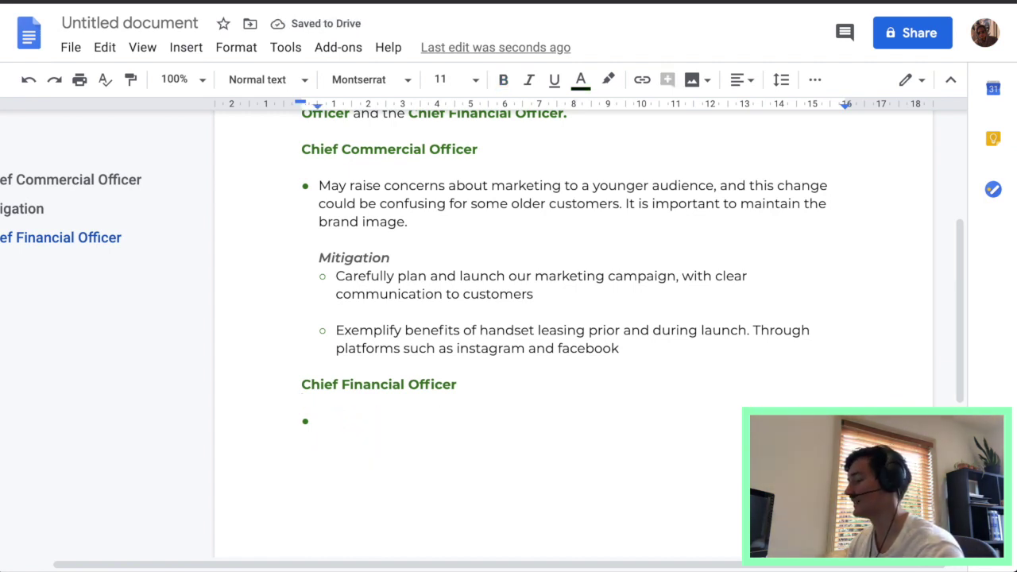
text(Could)
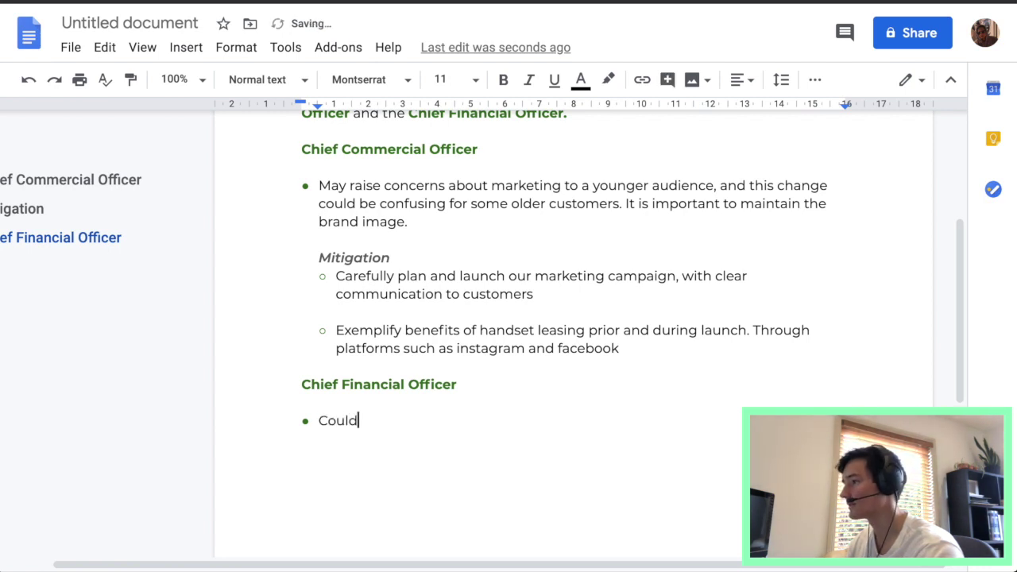
text( have )
text(a)
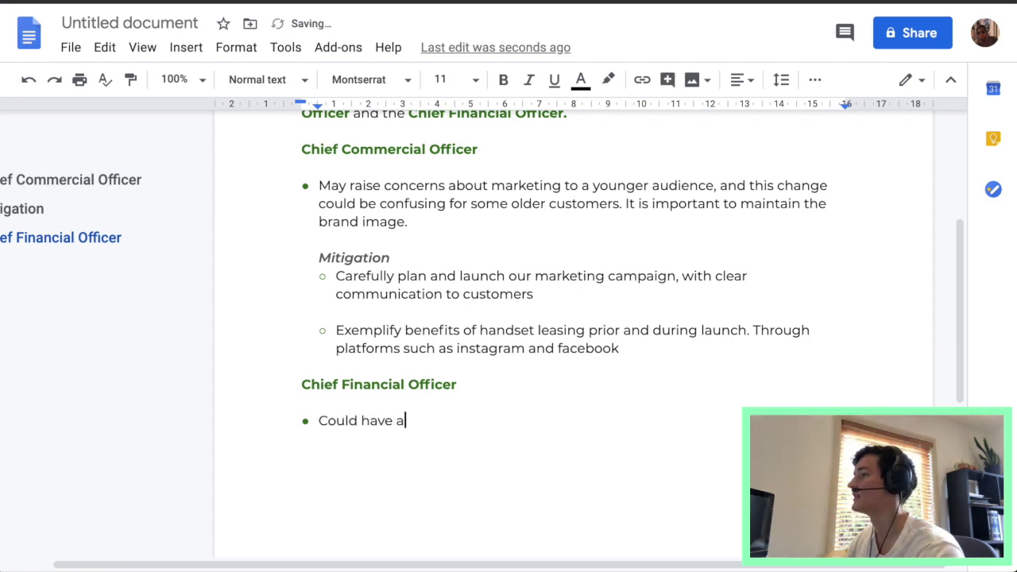
text(n issue with)
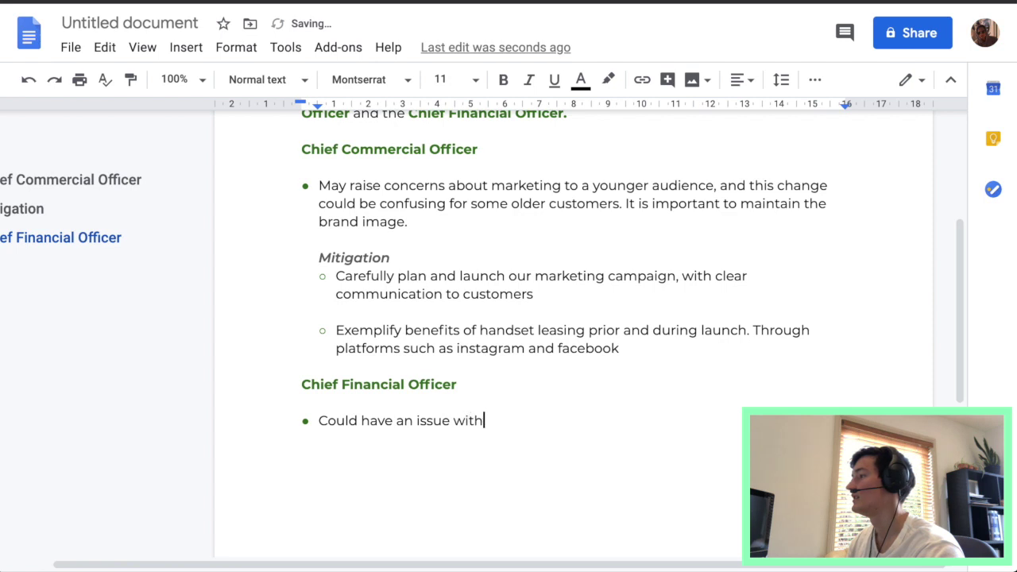
text(lower-upfront)
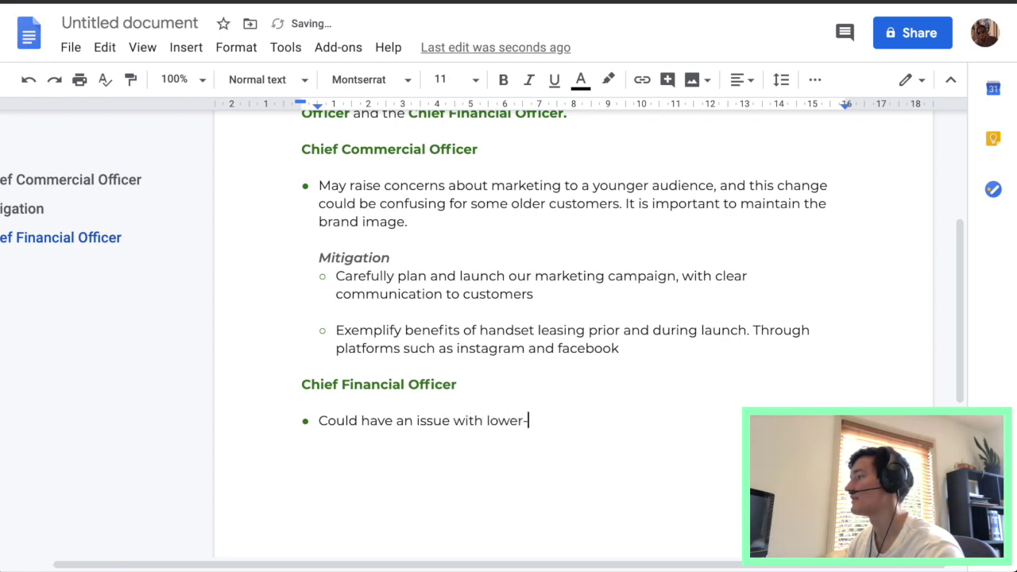